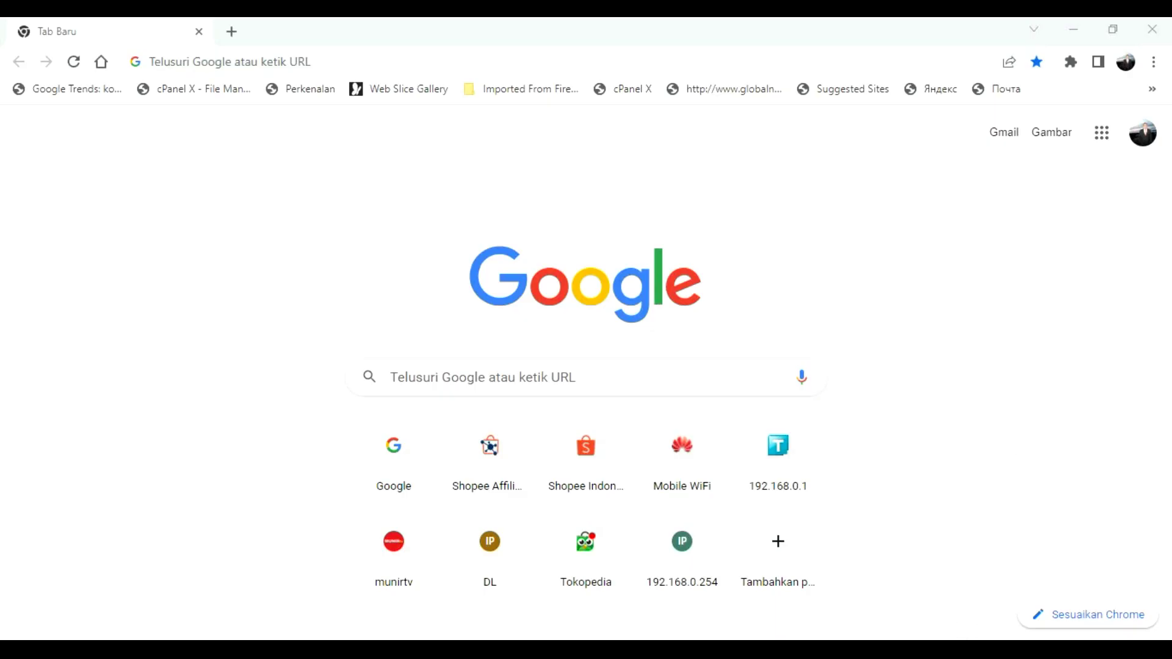
# - Copy the DNS server address 192.168.0.1 from the WIFI LR1200_5G connection's Wi-Fi properties
pyautogui.click(1001, 624)
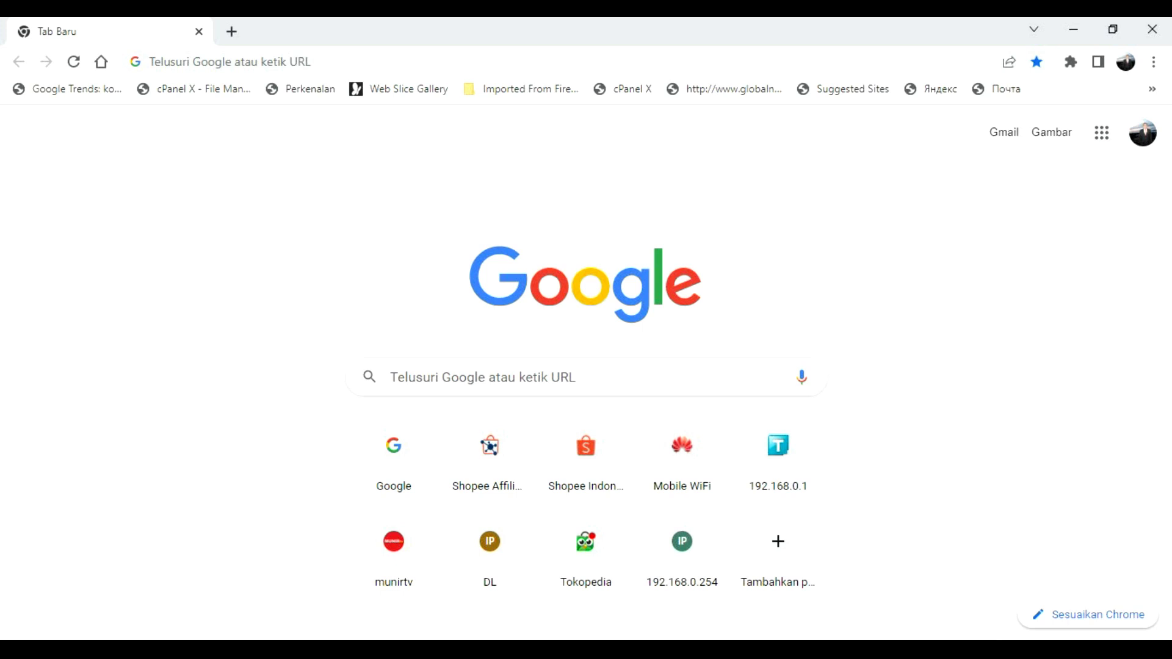
pyautogui.click(966, 648)
pyautogui.click(1005, 623)
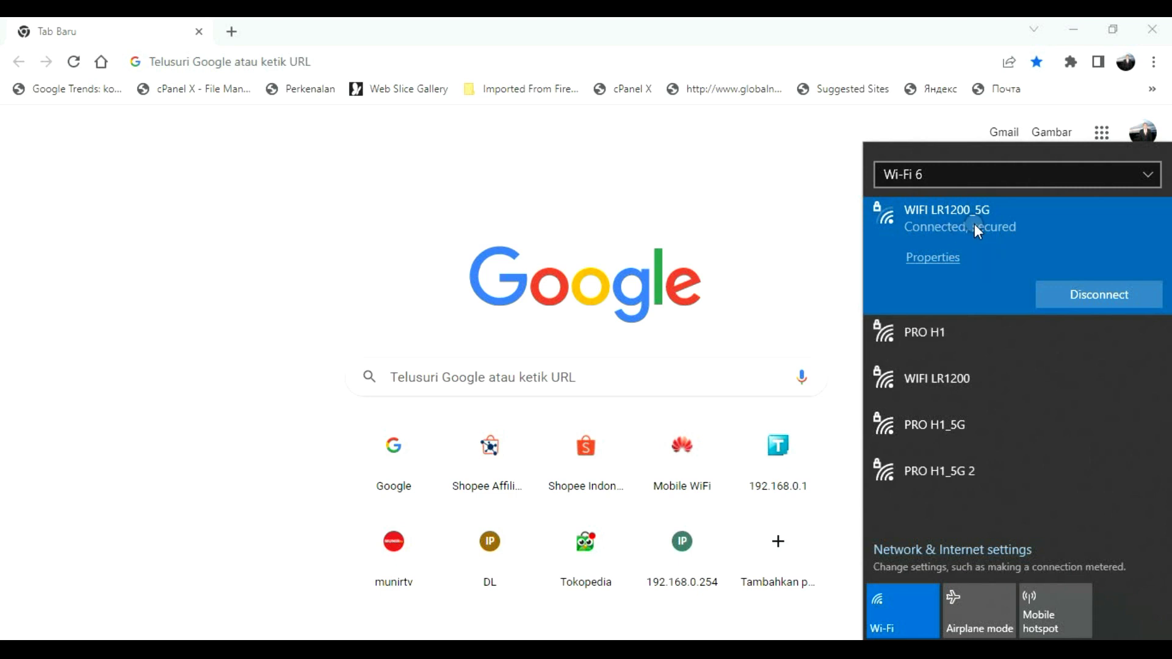
pyautogui.click(929, 265)
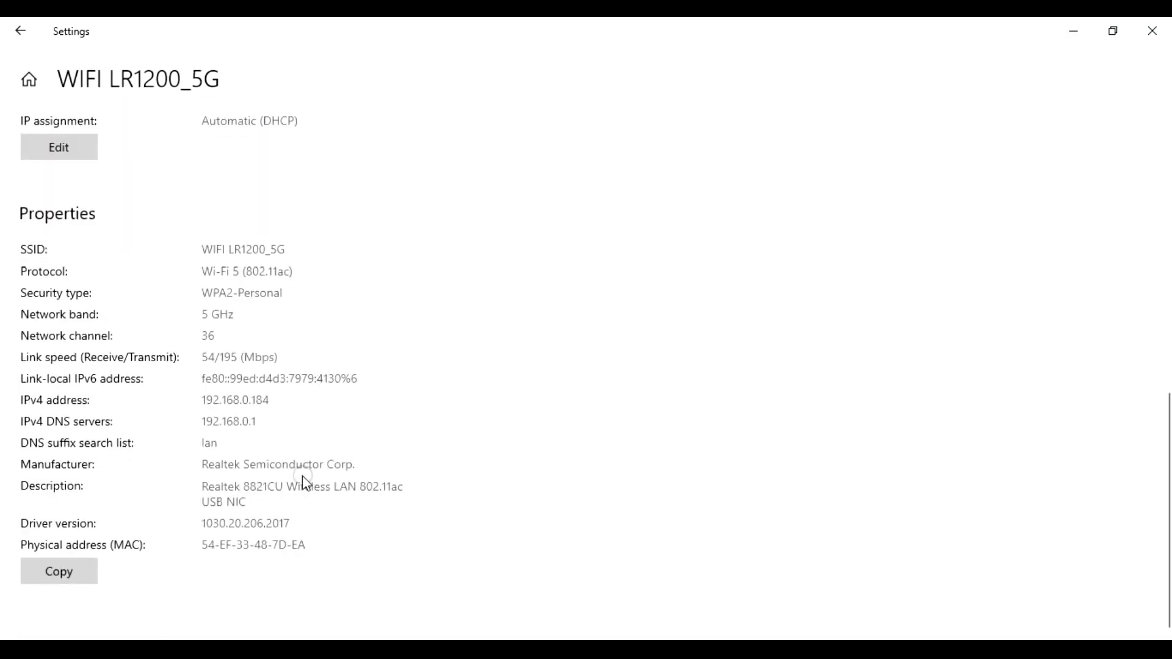
pyautogui.moveTo(272, 426); pyautogui.dragTo(206, 417)
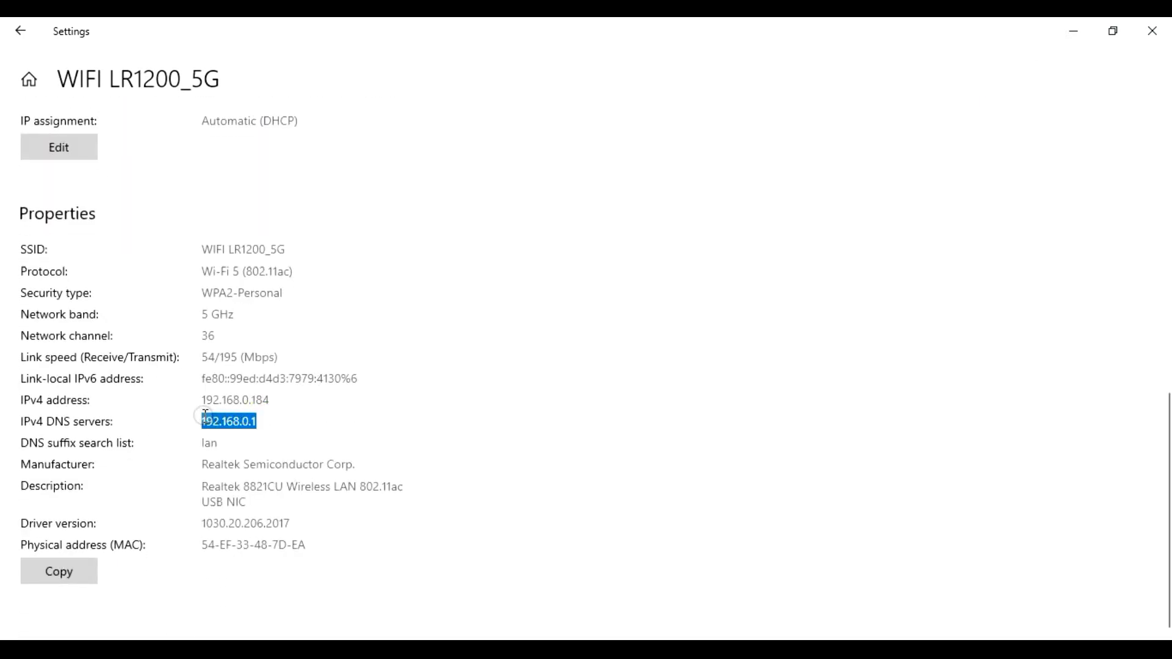
pyautogui.rightClick(235, 421)
pyautogui.click(293, 436)
pyautogui.click(1077, 30)
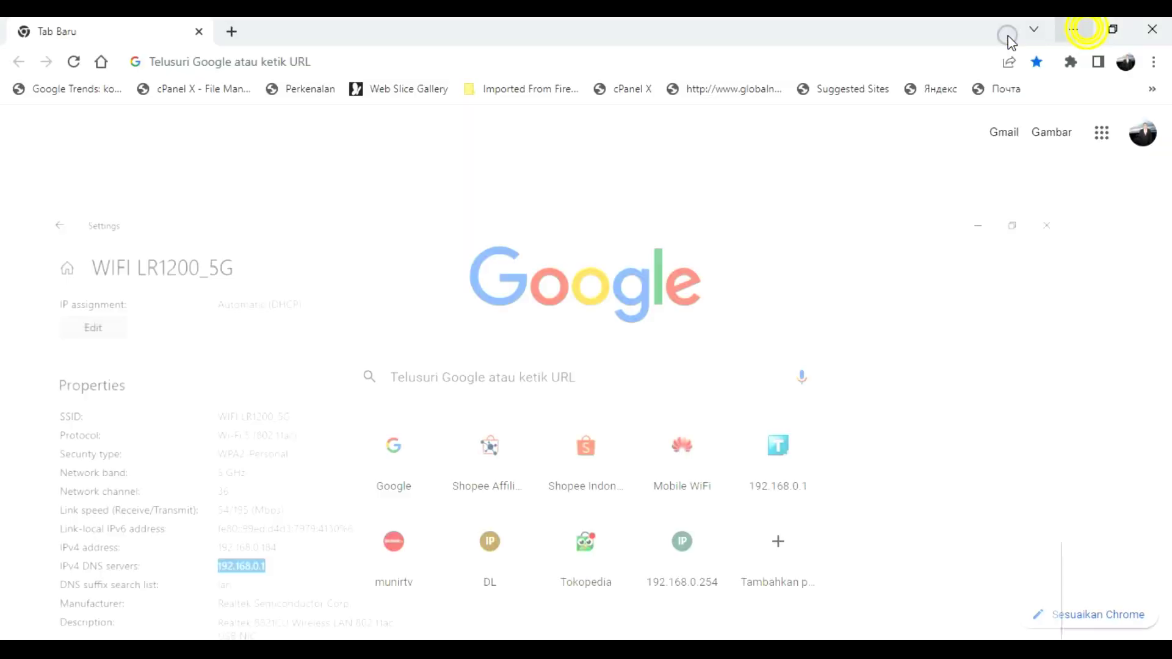
# - Go to 192.168.0.1 in Chrome and log in to the router with the admin password
pyautogui.click(262, 53)
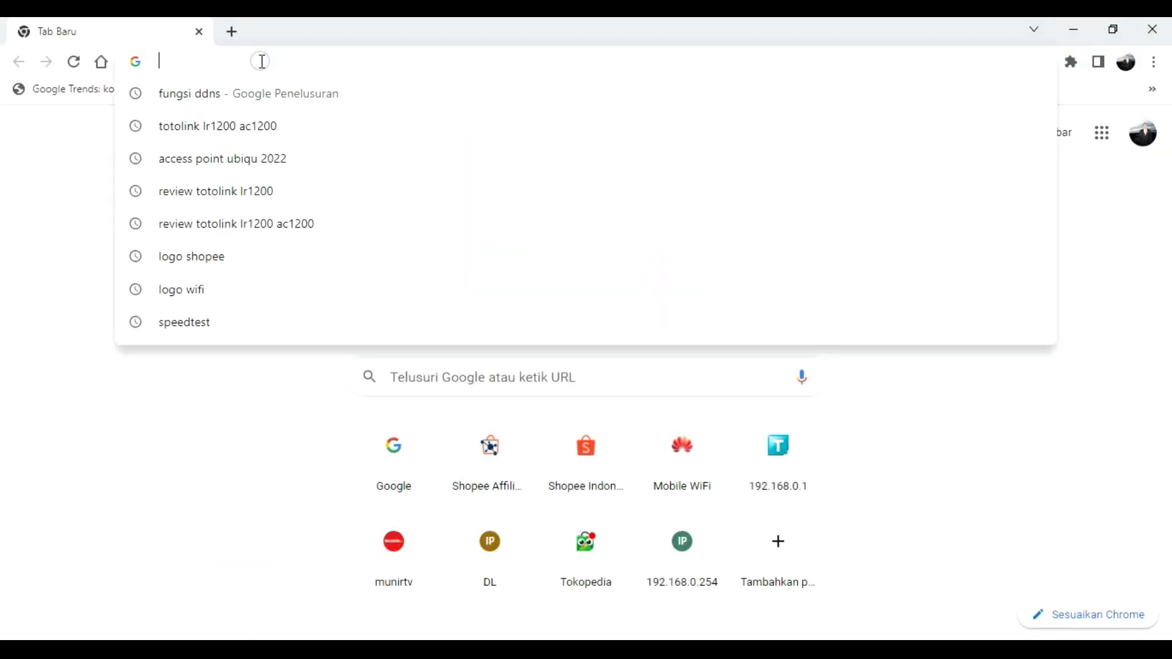
pyautogui.hotkey('ctrl', 'v')
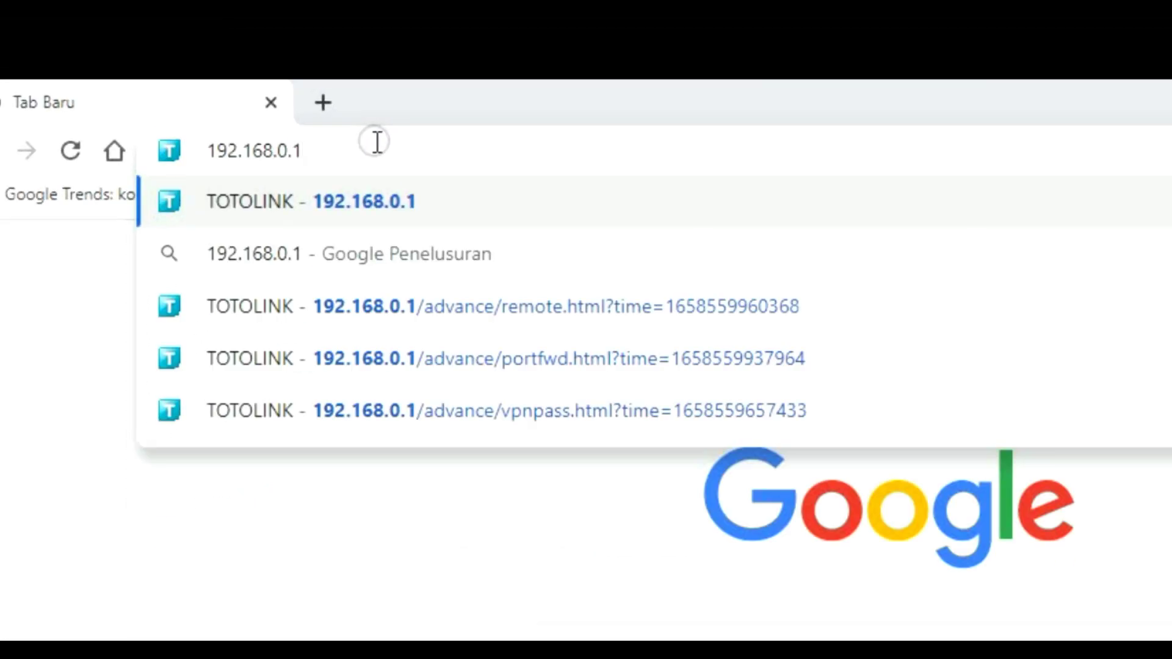
pyautogui.press('Return')
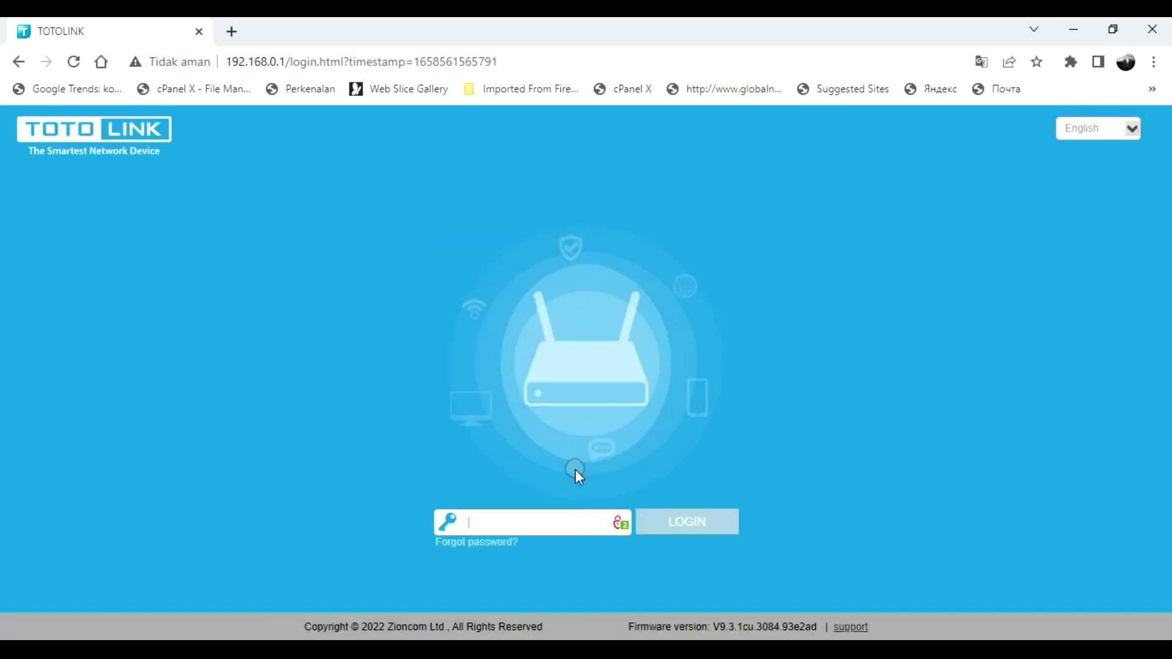
pyautogui.click(562, 509)
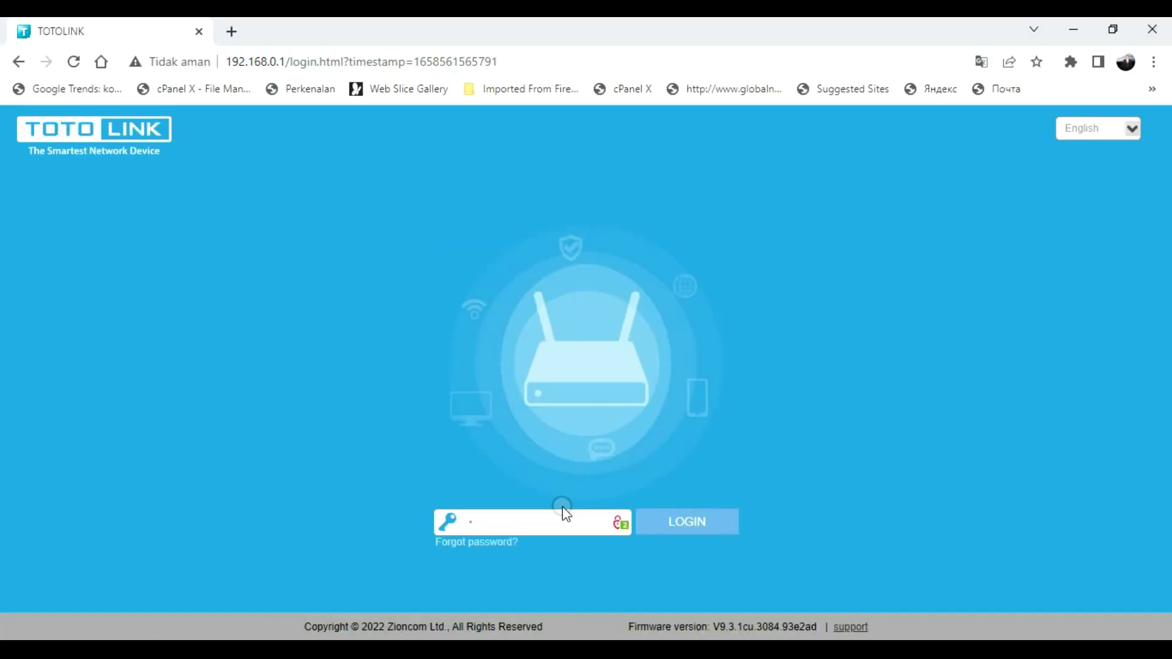
pyautogui.write('12345678')
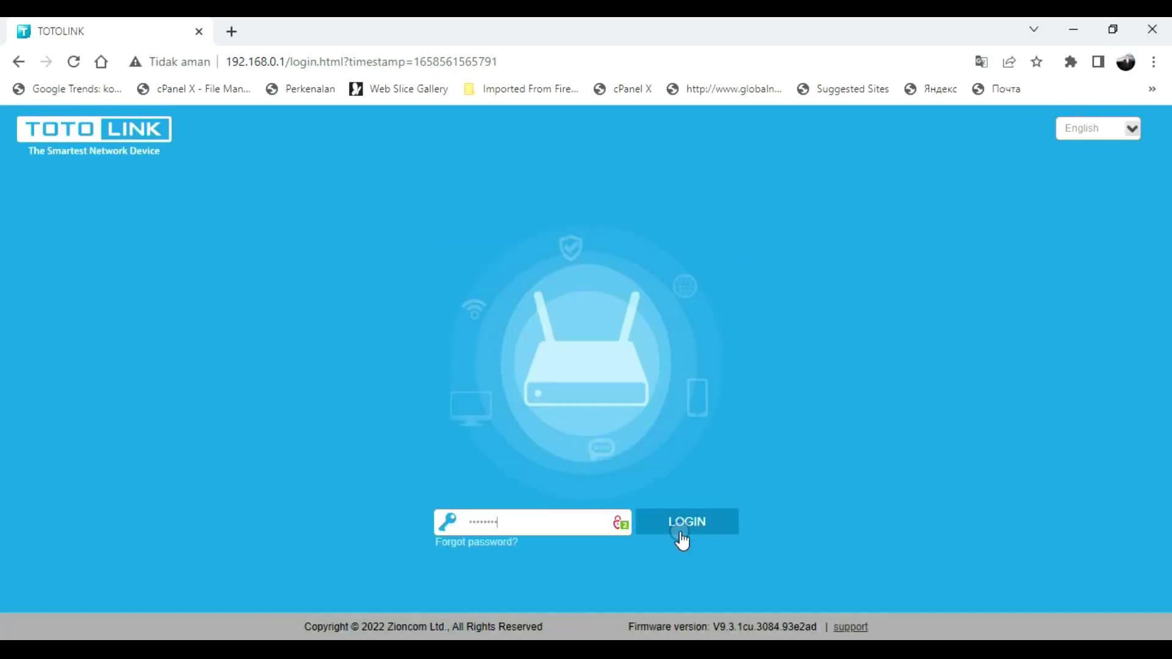
pyautogui.click(700, 523)
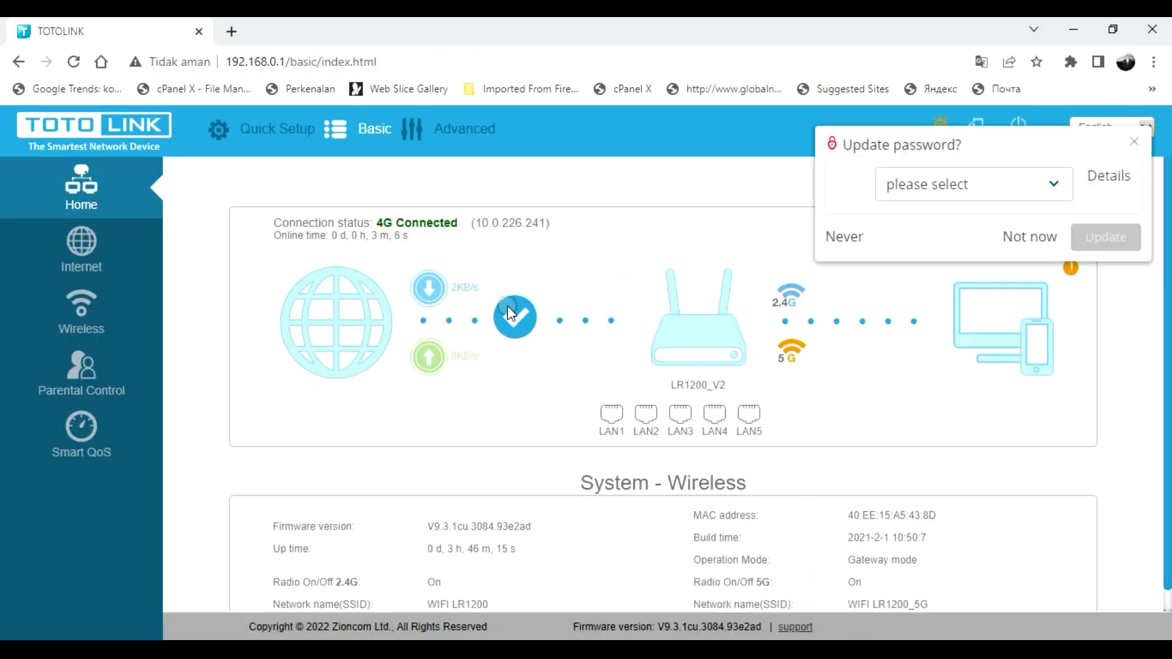
# - Decline Chrome's password update, check the connected Wi-Fi network, and reload the Basic home page
pyautogui.click(1030, 239)
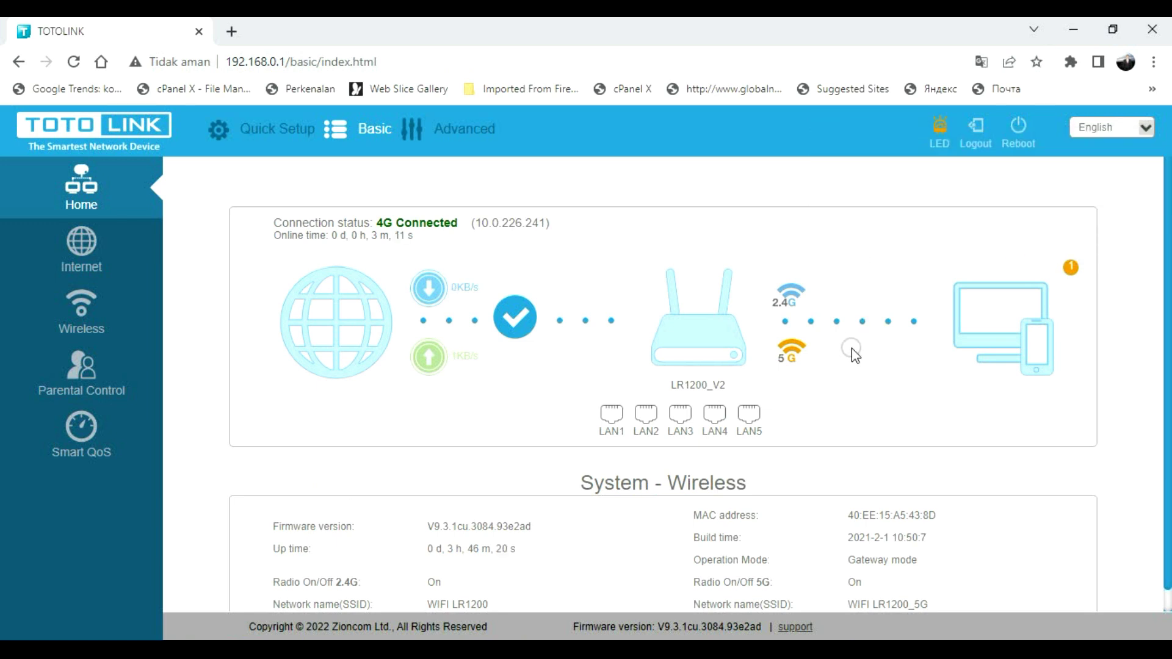
pyautogui.scroll(-1, 854, 356)
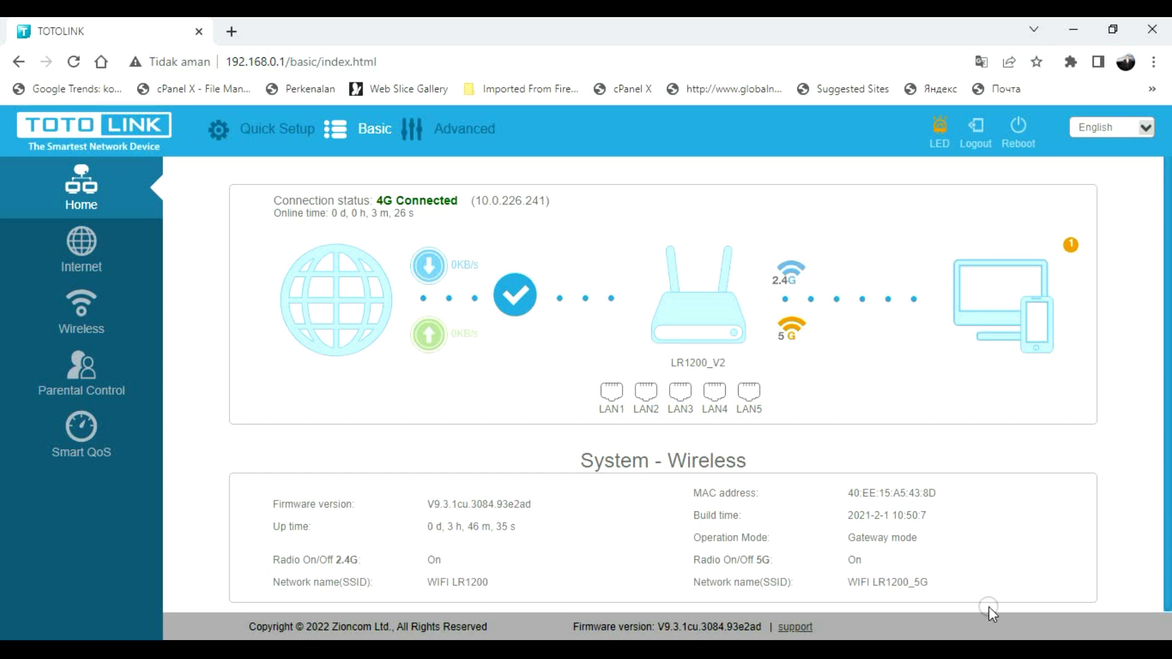
pyautogui.click(968, 650)
pyautogui.click(1001, 621)
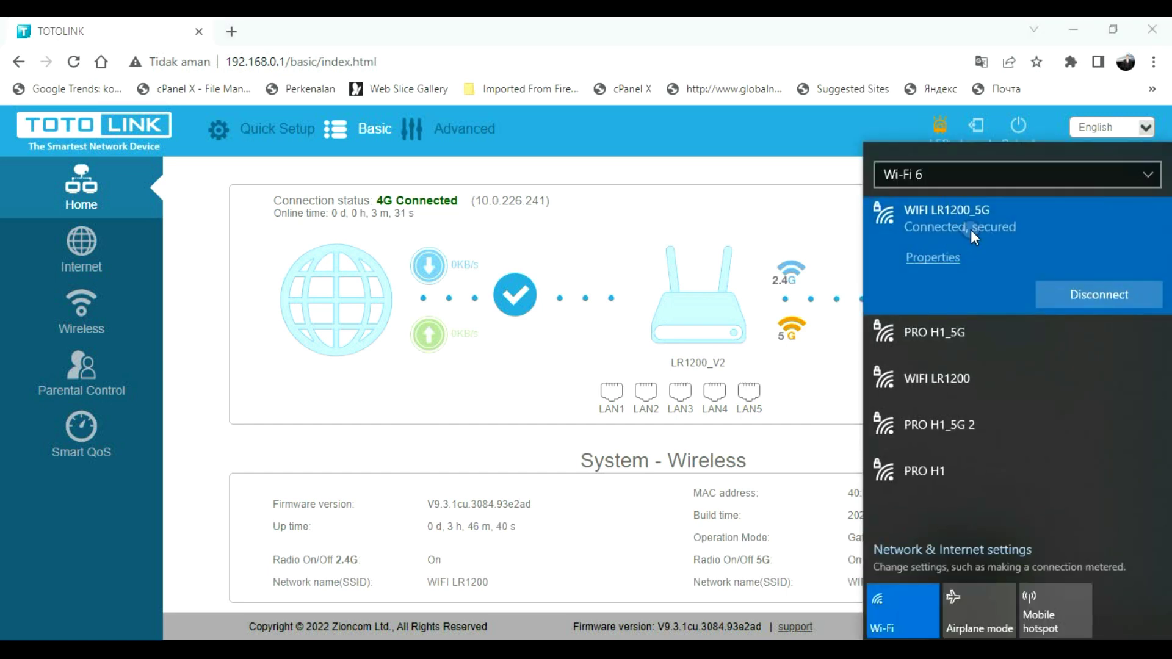
pyautogui.click(711, 196)
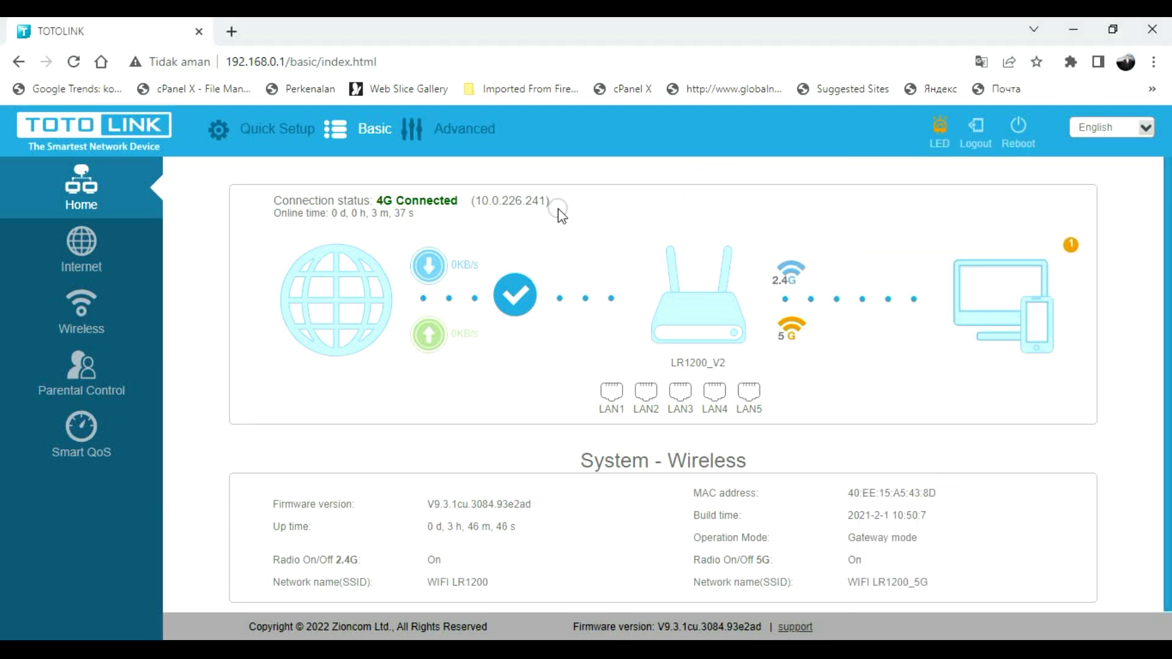
pyautogui.click(373, 129)
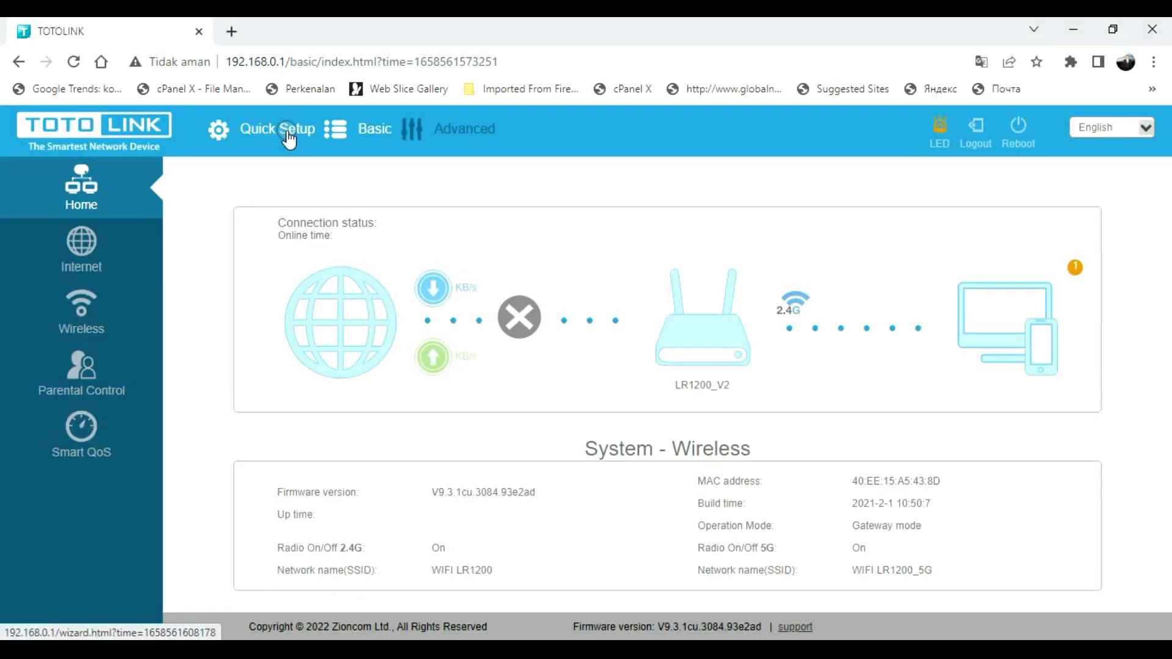
pyautogui.click(290, 138)
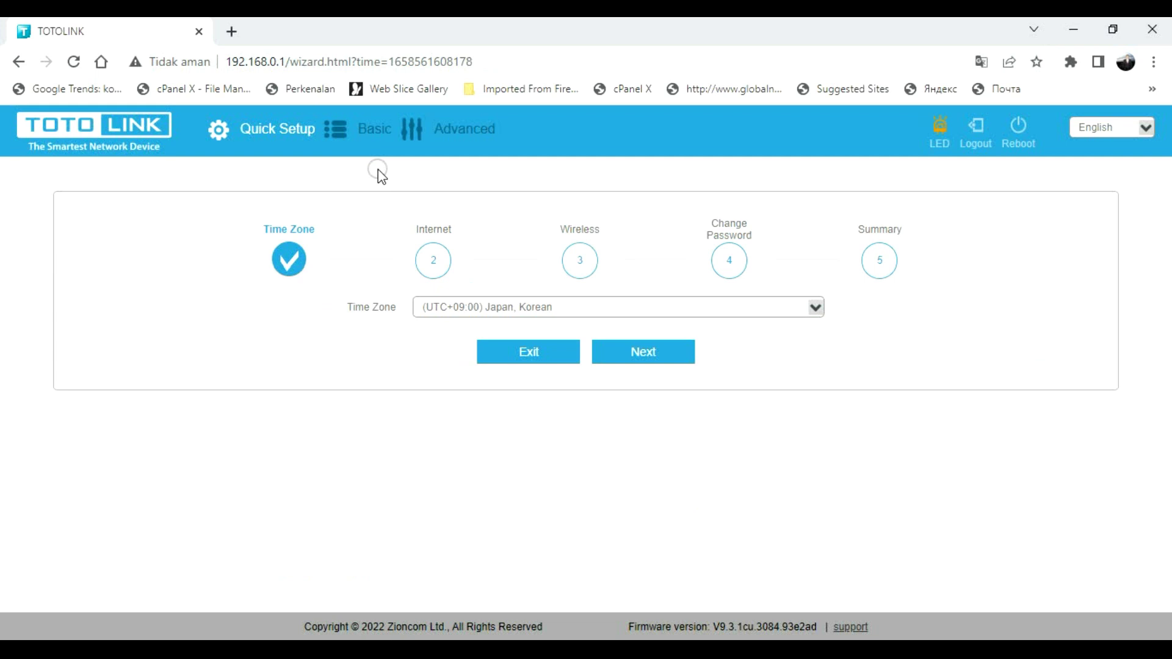
pyautogui.click(364, 129)
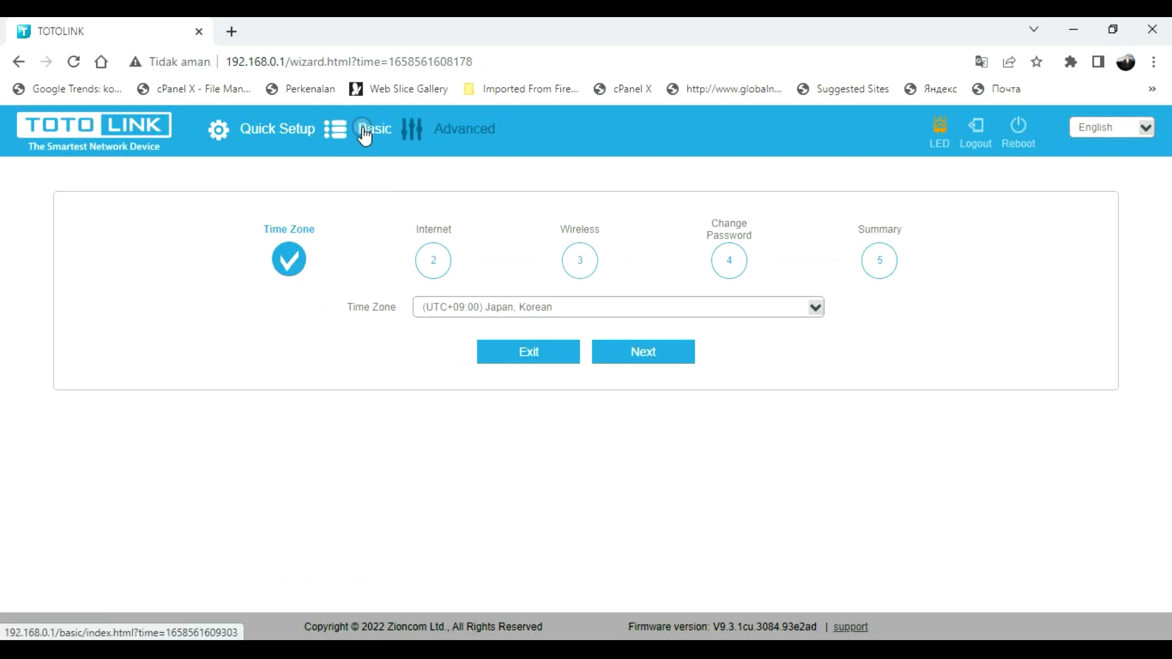
pyautogui.click(366, 131)
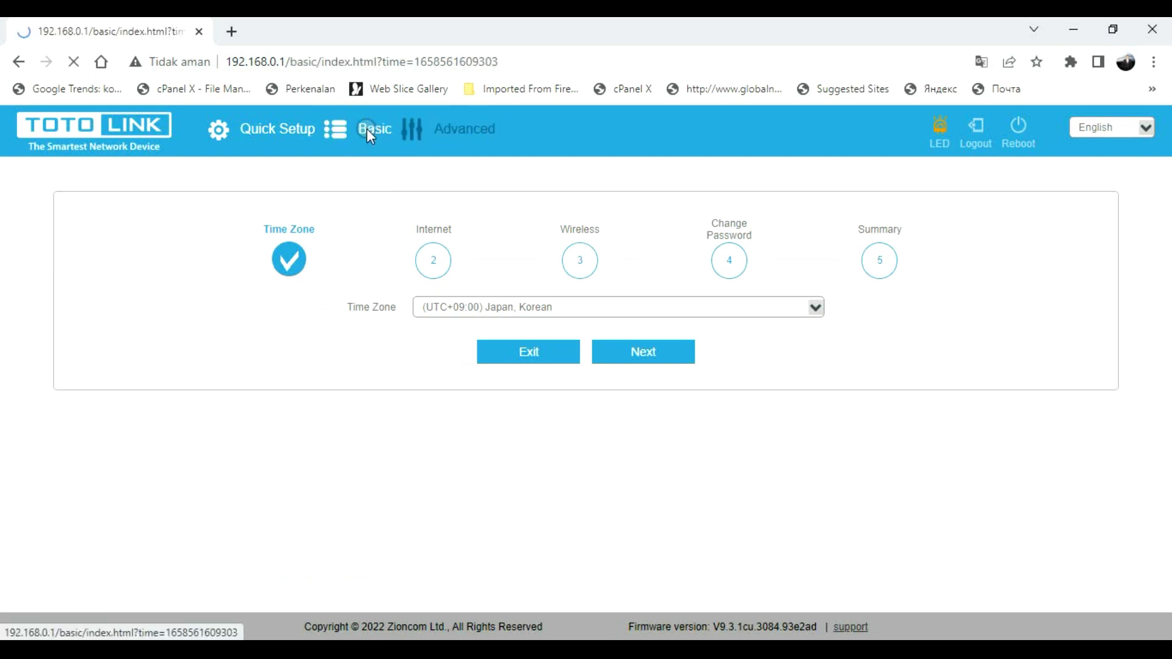
pyautogui.click(377, 144)
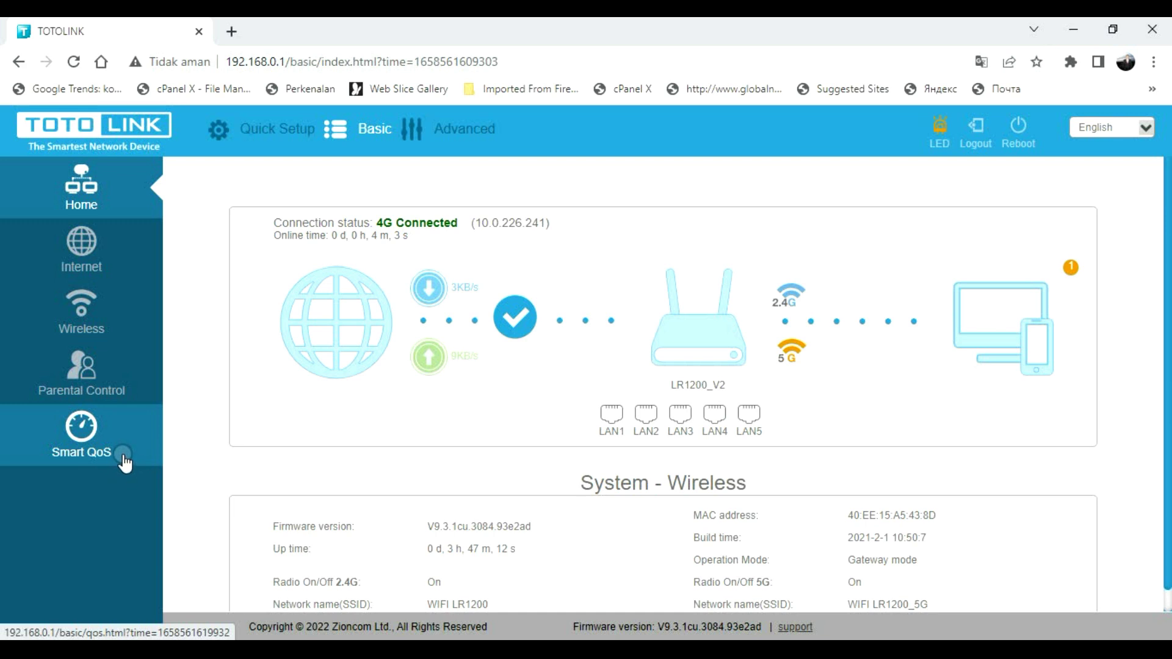
# - Go to Advanced > Network > Internet to view the 4G Internet strategy settings
pyautogui.click(487, 130)
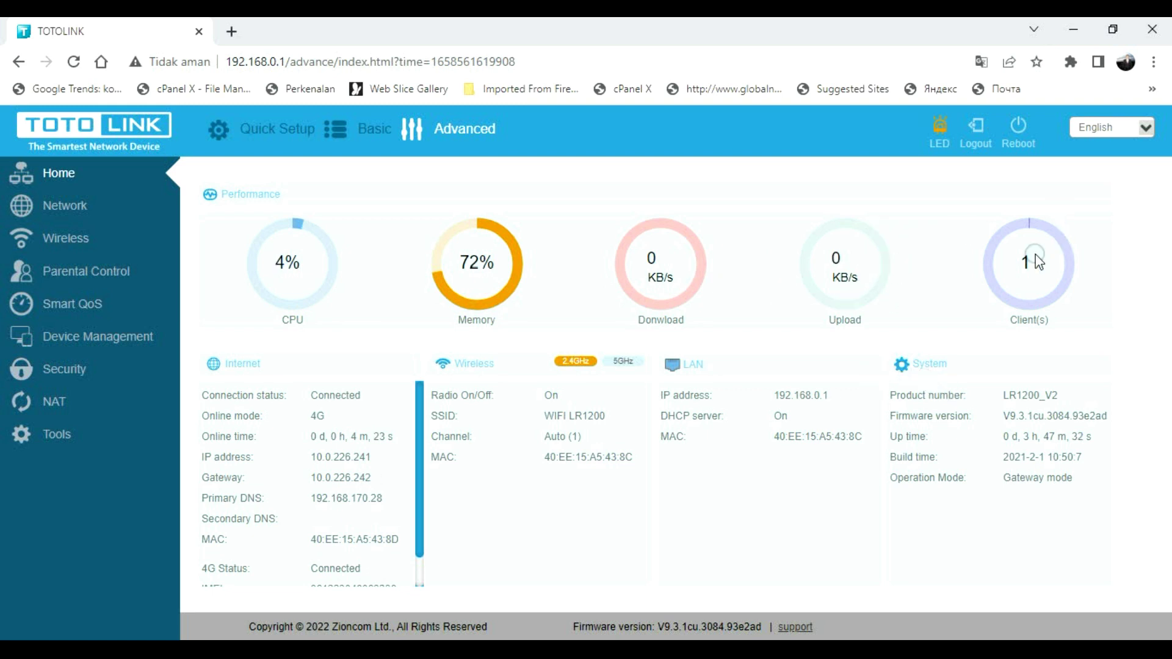
pyautogui.click(82, 209)
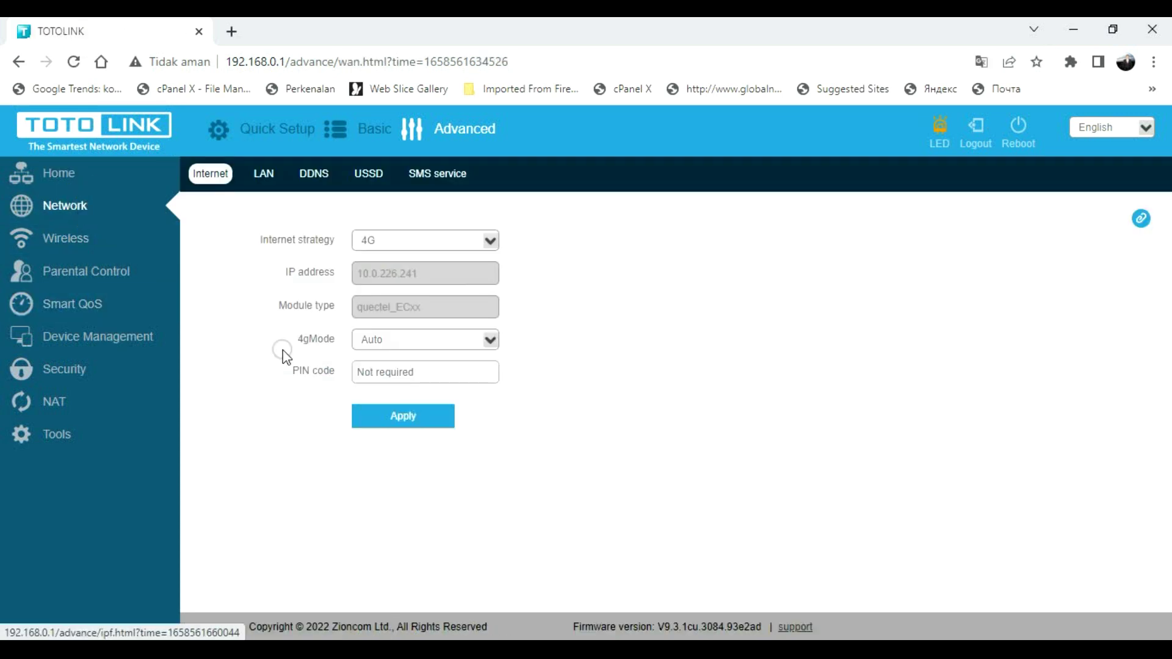
pyautogui.click(209, 173)
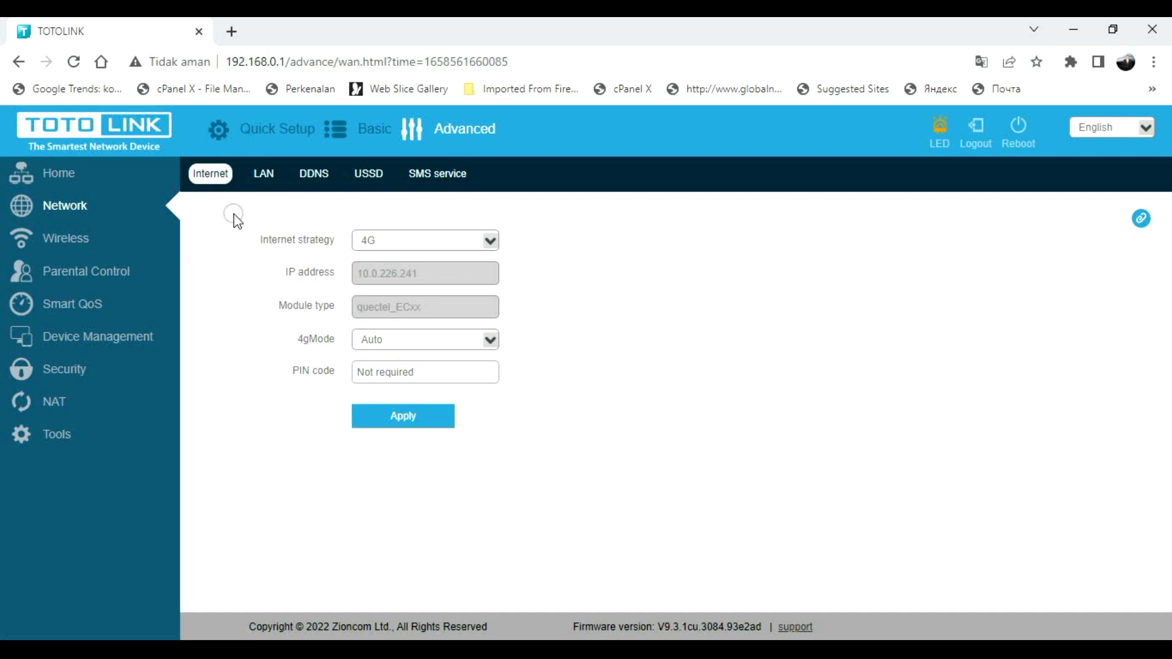
# - Look over the Internet strategy options, such as 3G, while keeping 4G selected
pyautogui.click(304, 252)
pyautogui.click(487, 242)
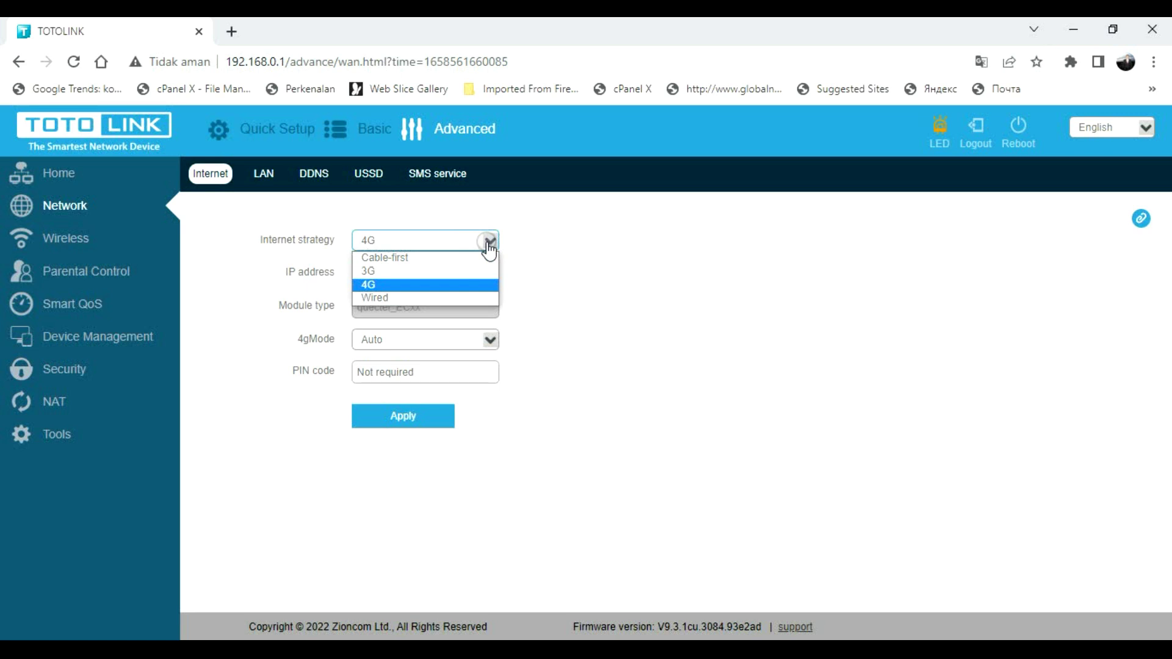
pyautogui.click(379, 273)
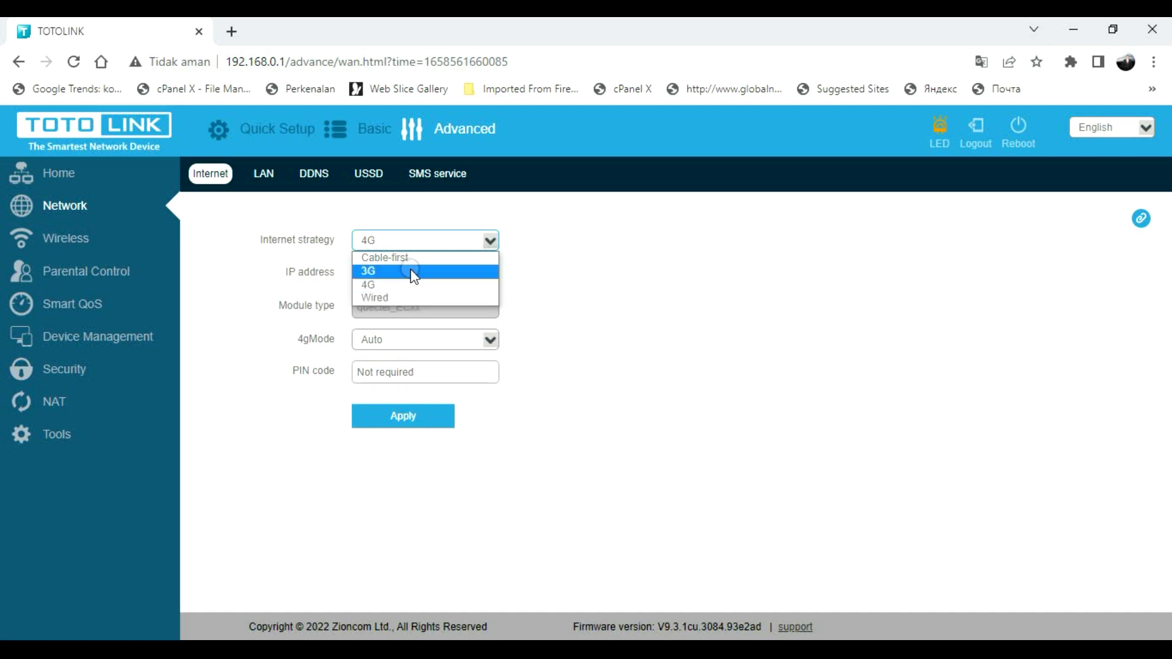
pyautogui.click(559, 262)
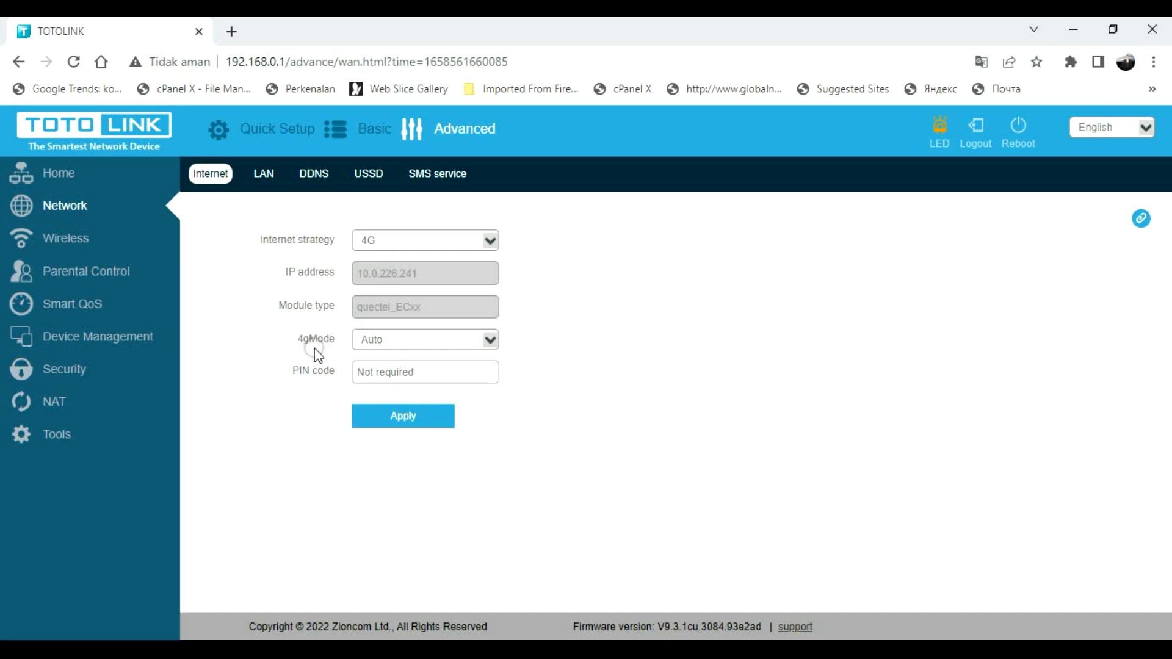
# - Switch 4gMode between Manual and Auto to preview the APN fields without applying, then open the LAN tab
pyautogui.click(490, 348)
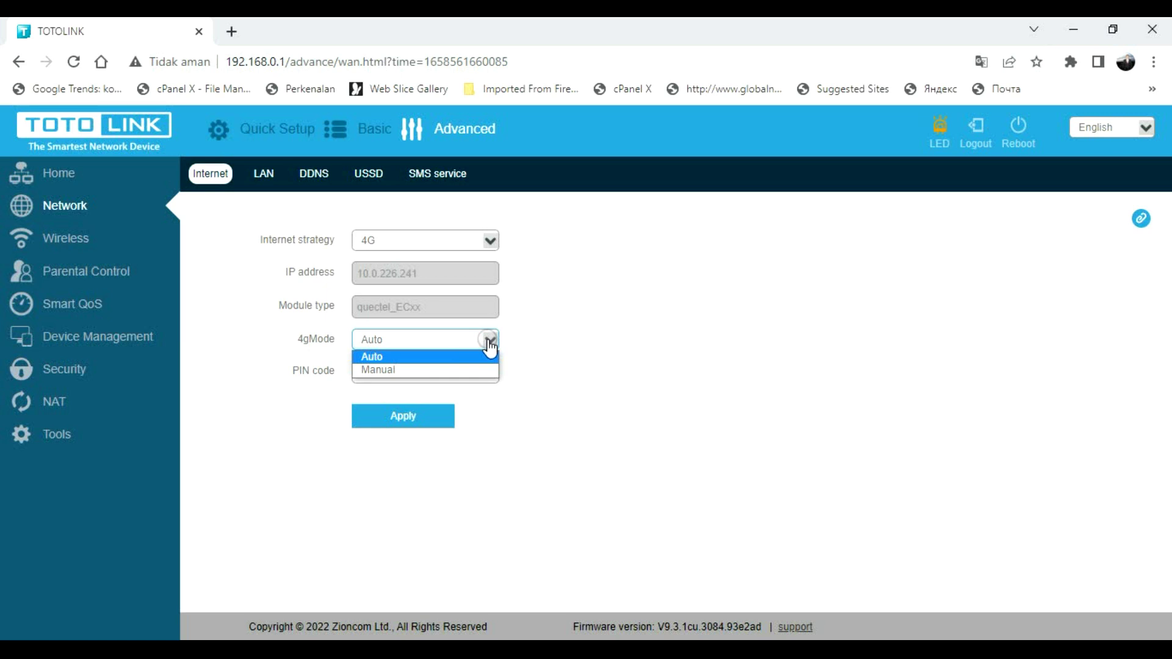
pyautogui.click(394, 369)
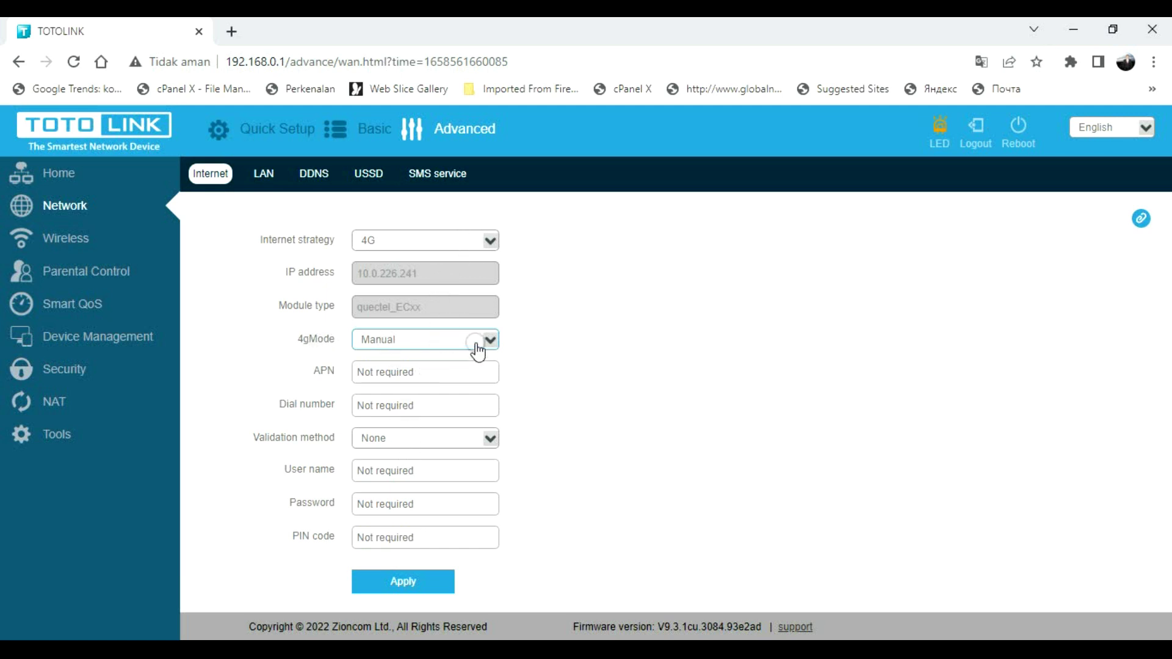
pyautogui.click(376, 369)
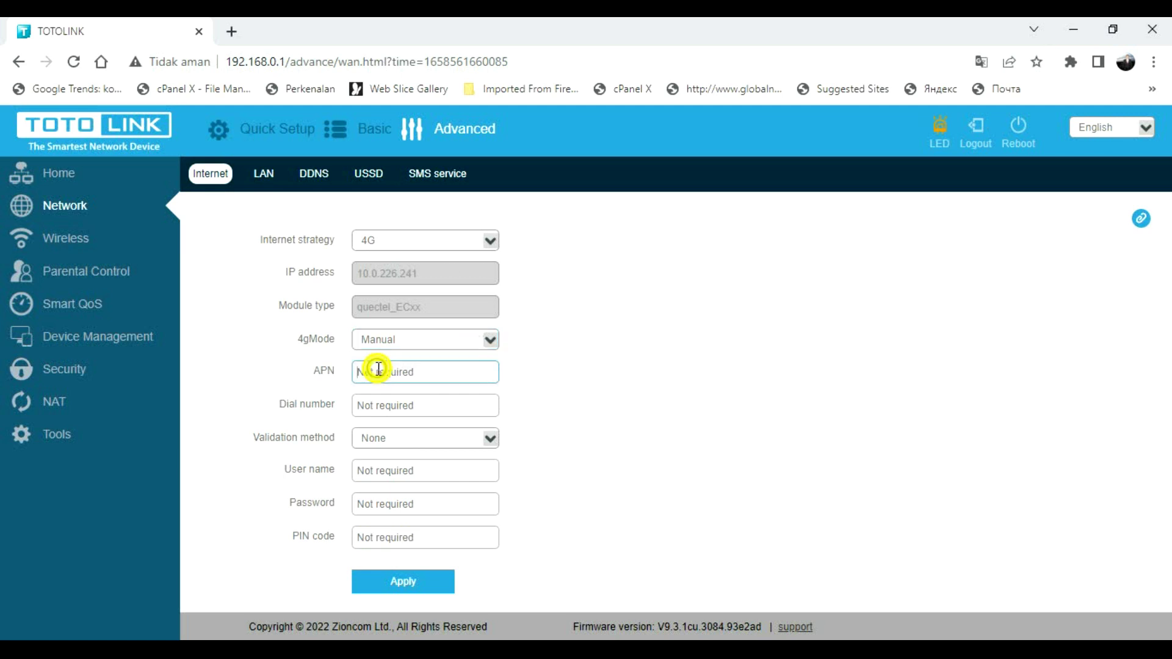
pyautogui.write('byu')
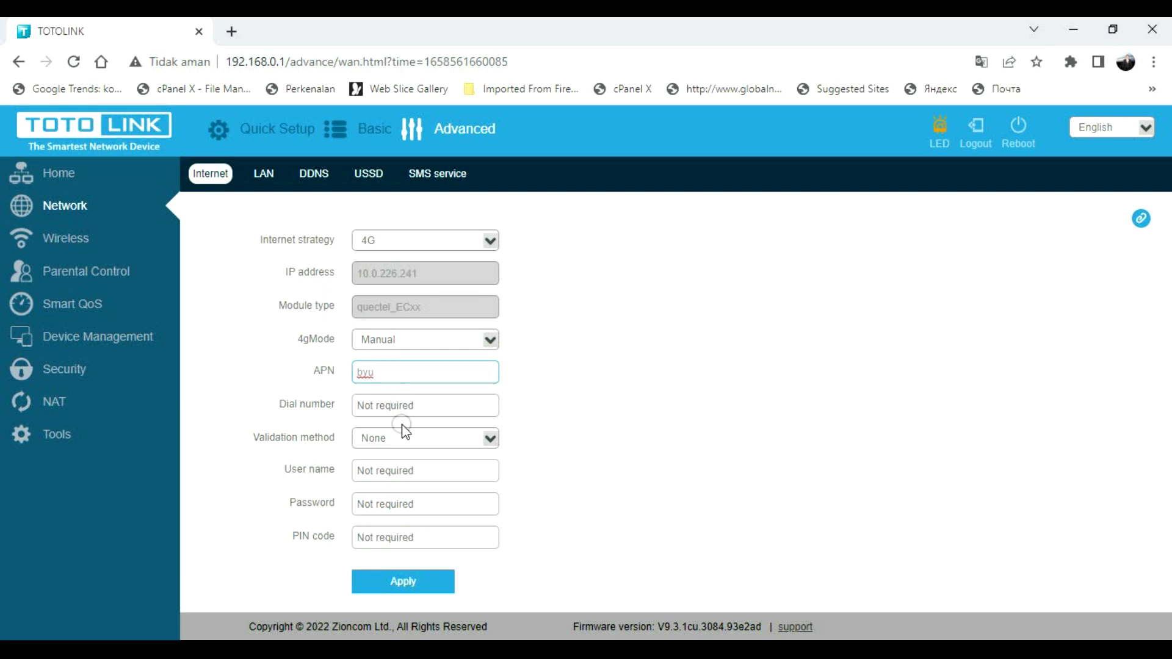
pyautogui.click(490, 342)
pyautogui.click(400, 357)
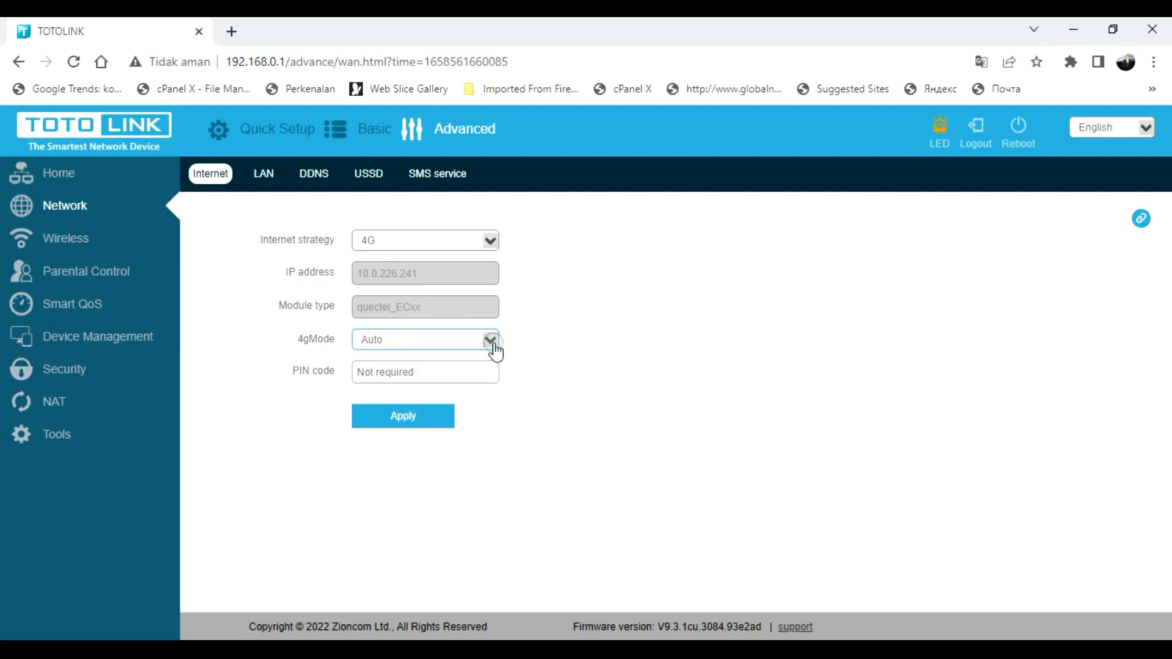
pyautogui.click(490, 341)
pyautogui.click(421, 370)
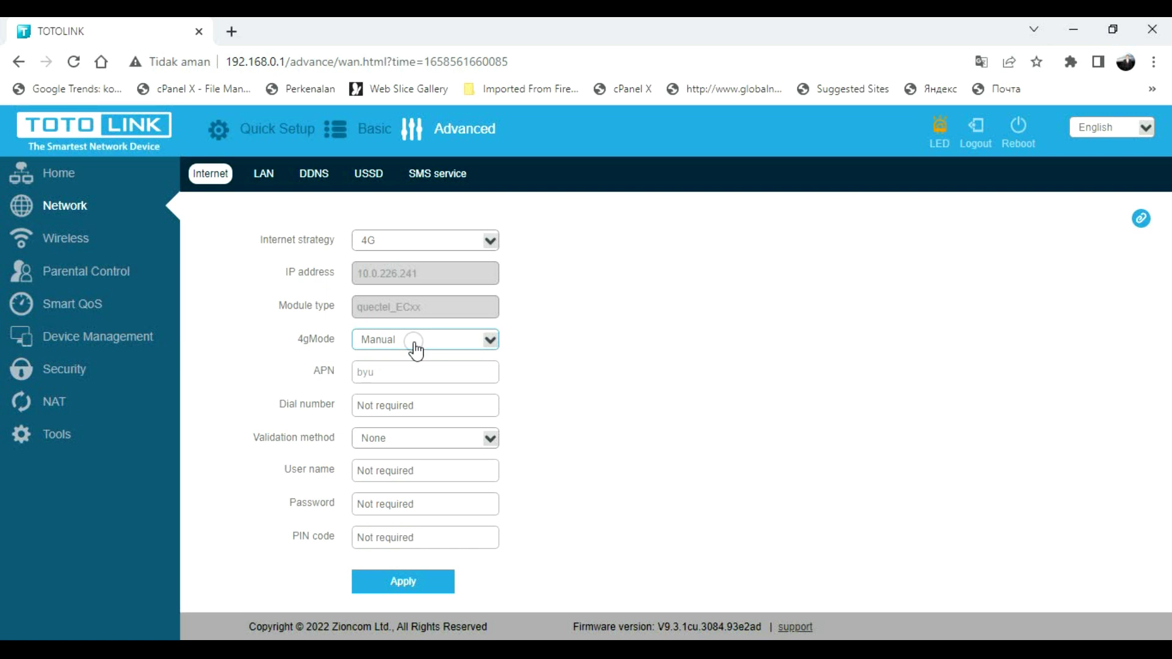
pyautogui.click(263, 174)
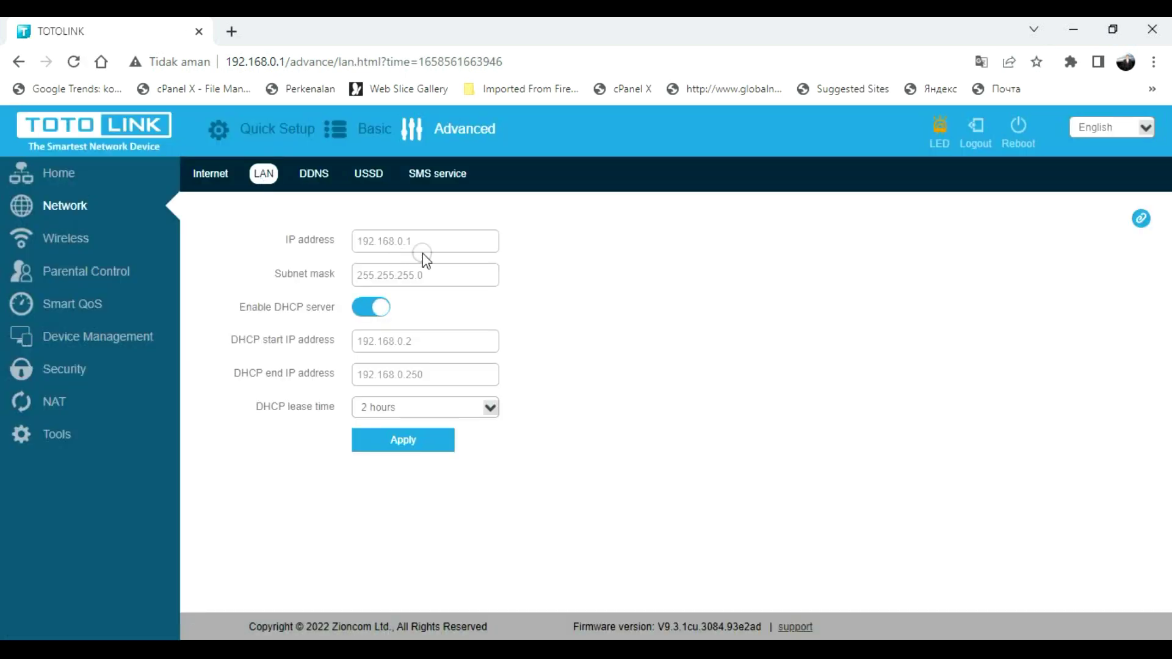
# - Select the LAN IP address 192.168.0.1 without changing it
pyautogui.tripleClick(438, 239)
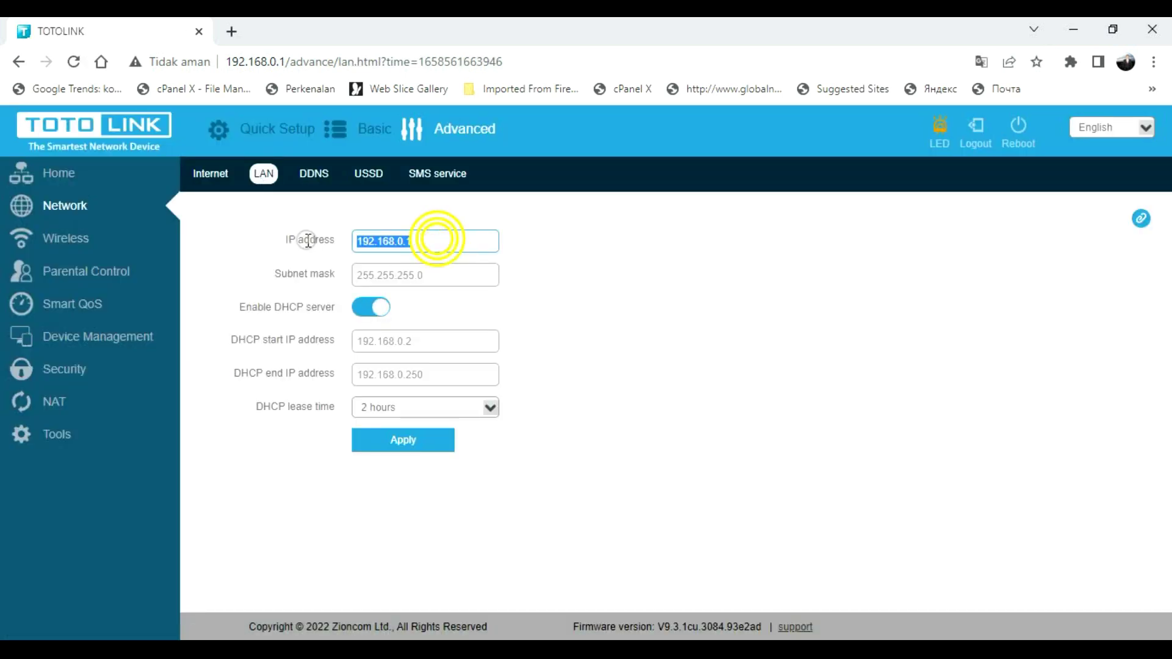
pyautogui.click(406, 239)
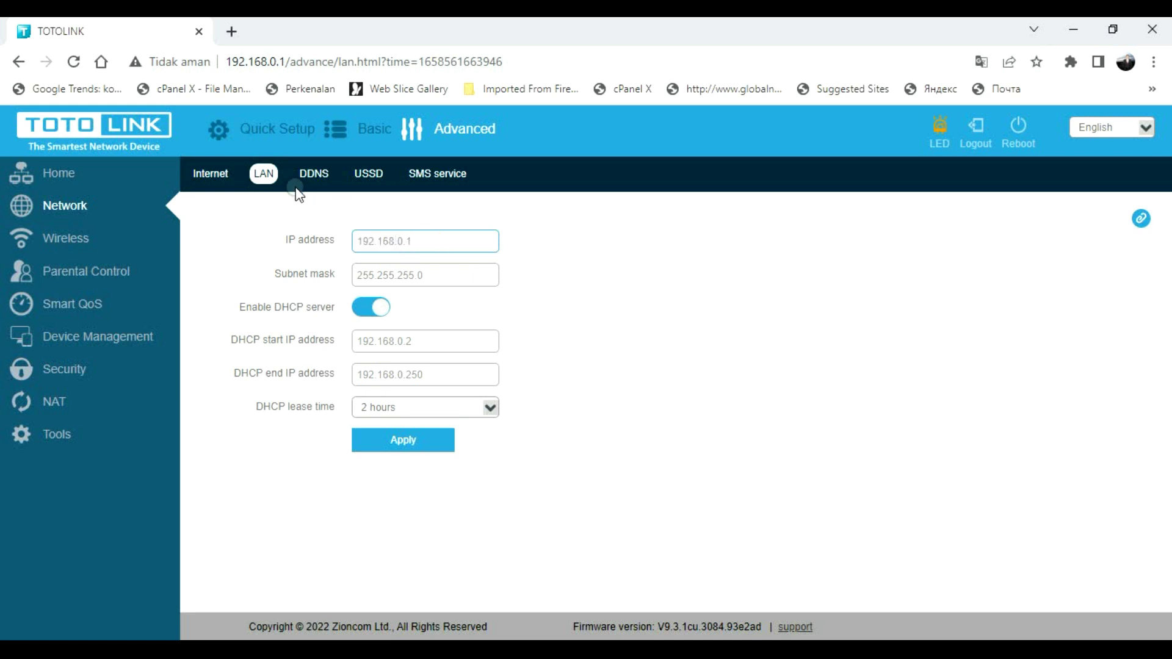
pyautogui.tripleClick(426, 240)
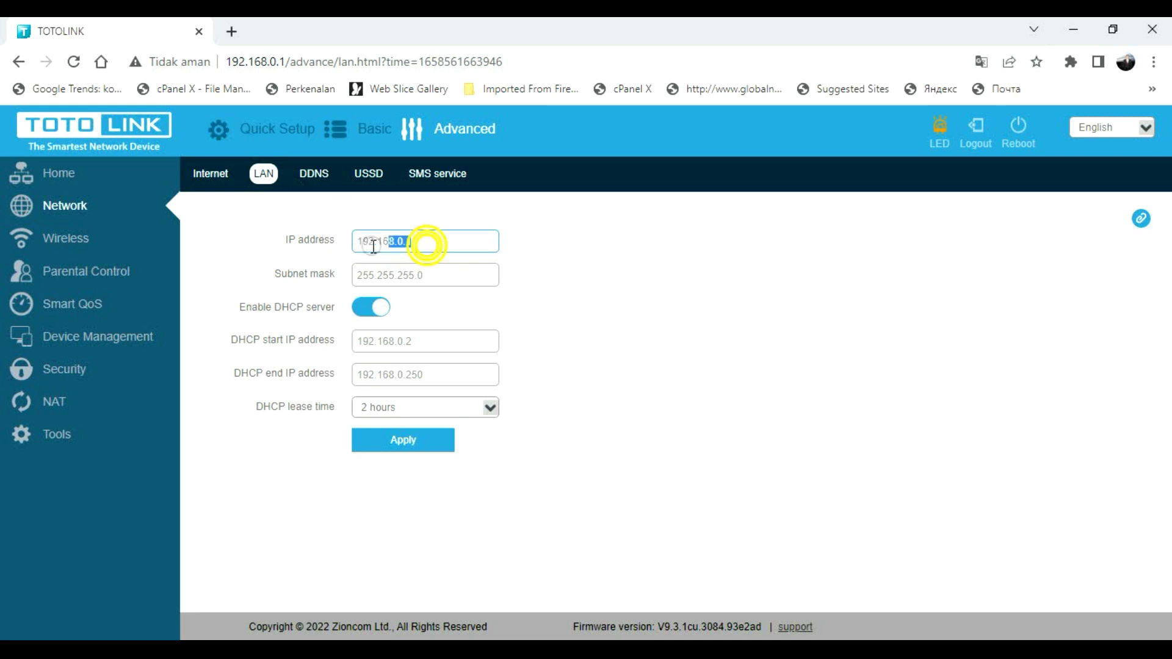
pyautogui.click(394, 441)
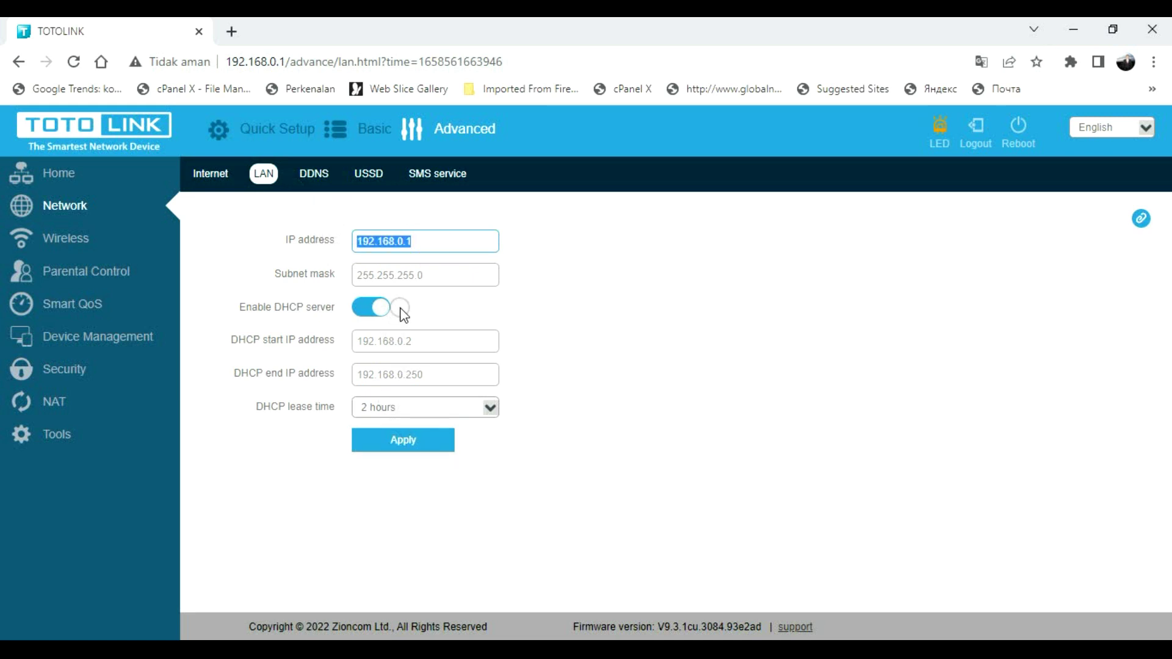
pyautogui.click(399, 291)
# - Look over the DHCP start and end (250) addresses unchanged, then go to DDNS
pyautogui.click(420, 339)
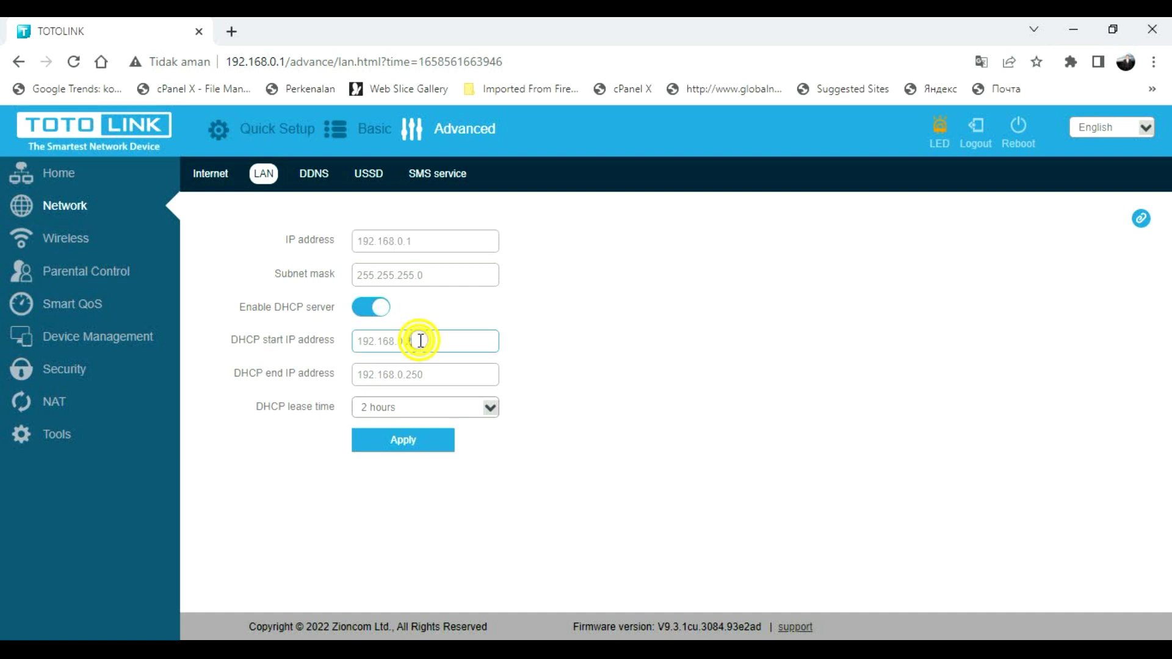
pyautogui.doubleClick(415, 375)
pyautogui.moveTo(415, 376); pyautogui.dragTo(409, 378)
pyautogui.click(421, 339)
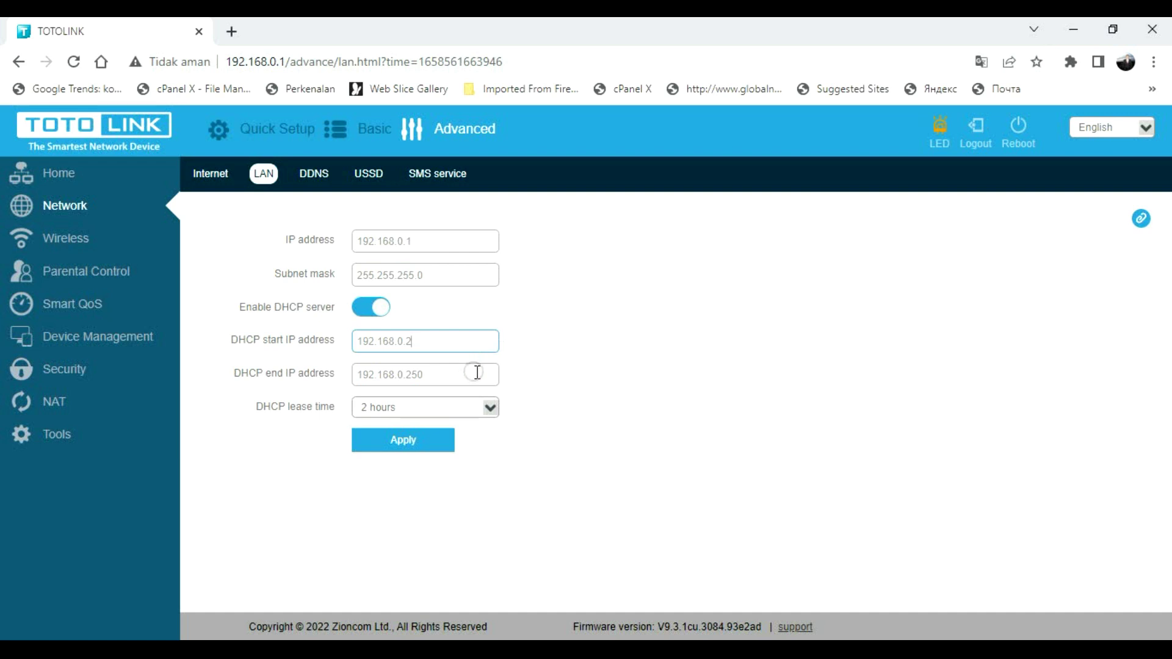
pyautogui.click(321, 178)
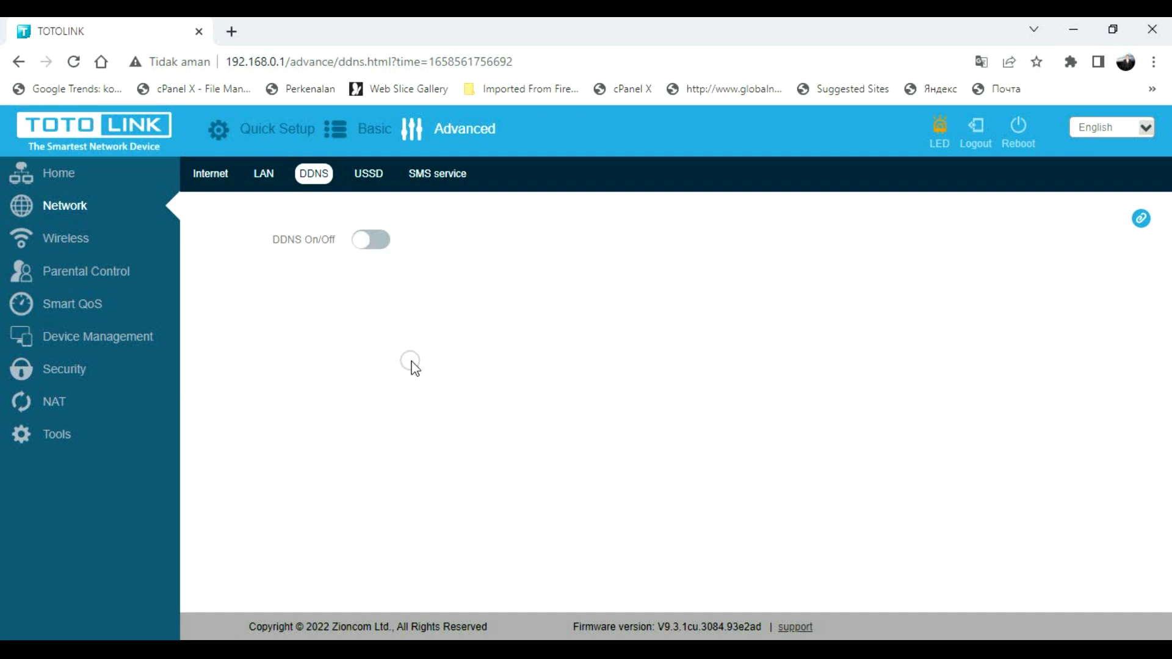
# - Turn DDNS on to view the service provider list without saving, then open USSD
pyautogui.click(367, 245)
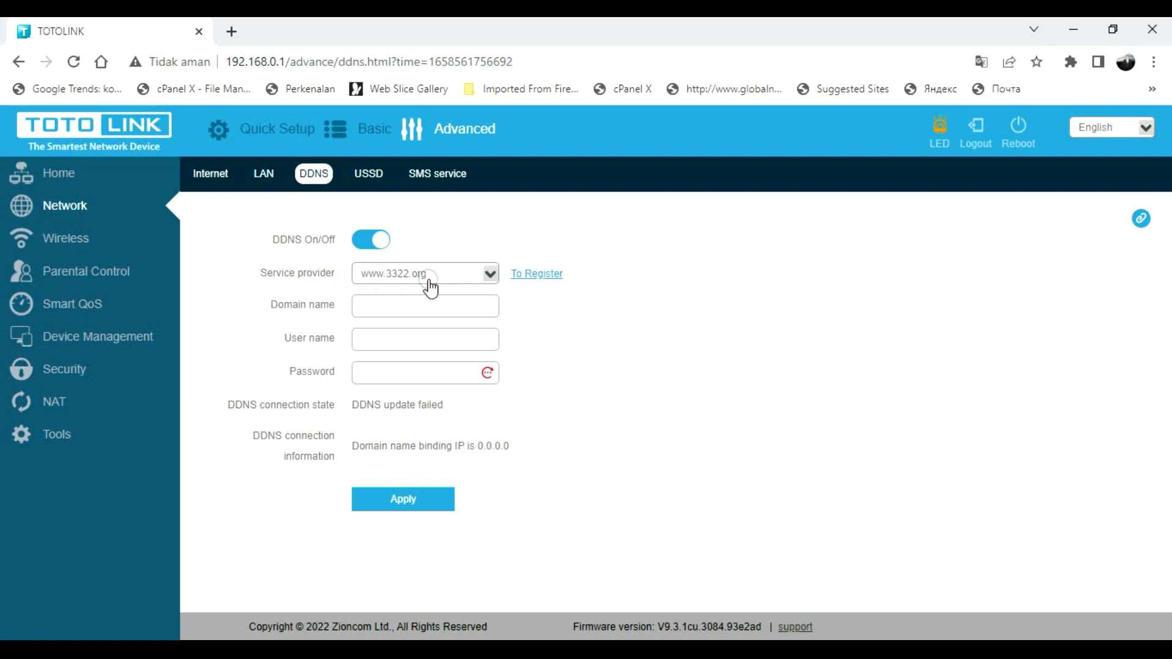
pyautogui.click(488, 274)
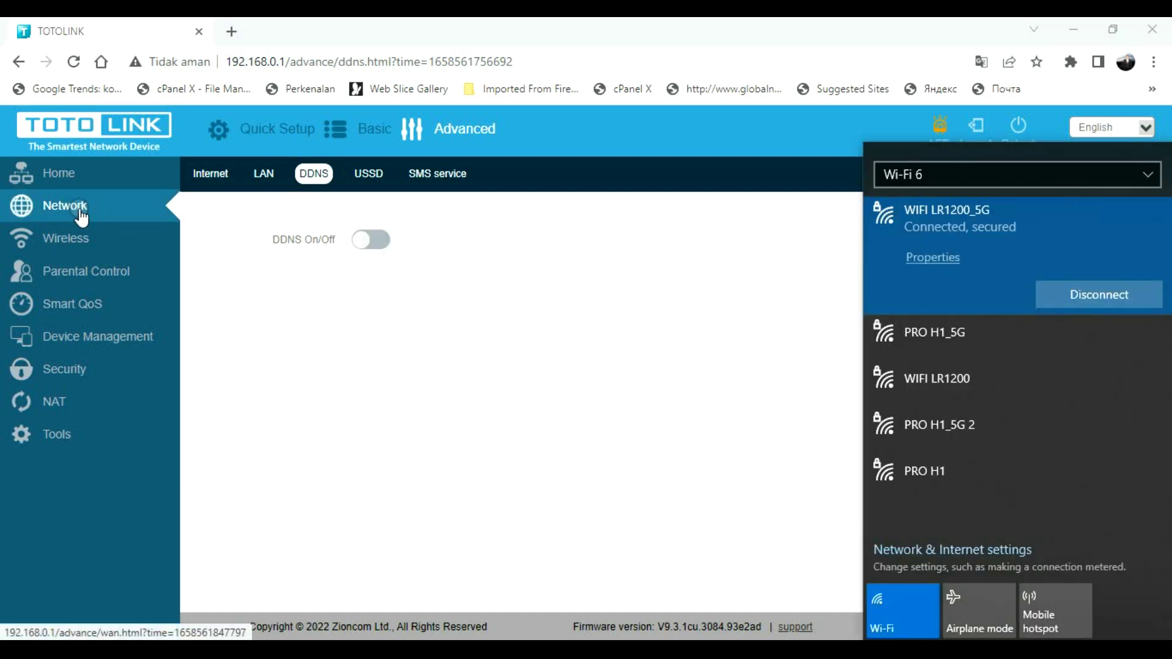
pyautogui.click(79, 208)
pyautogui.click(315, 175)
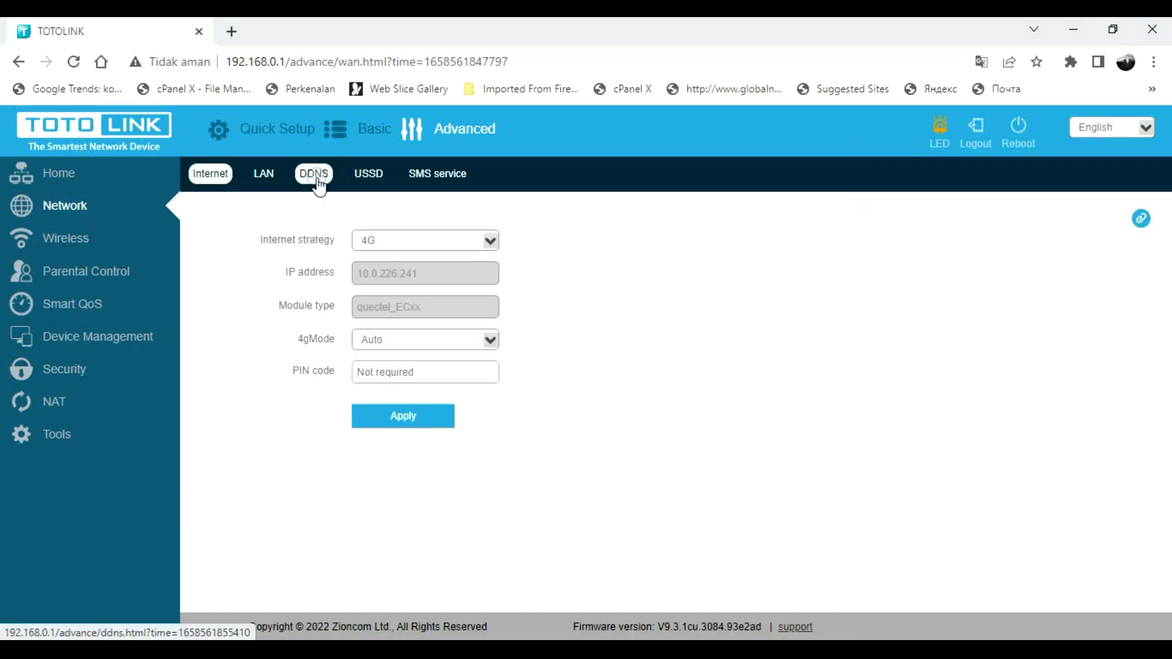
pyautogui.click(371, 175)
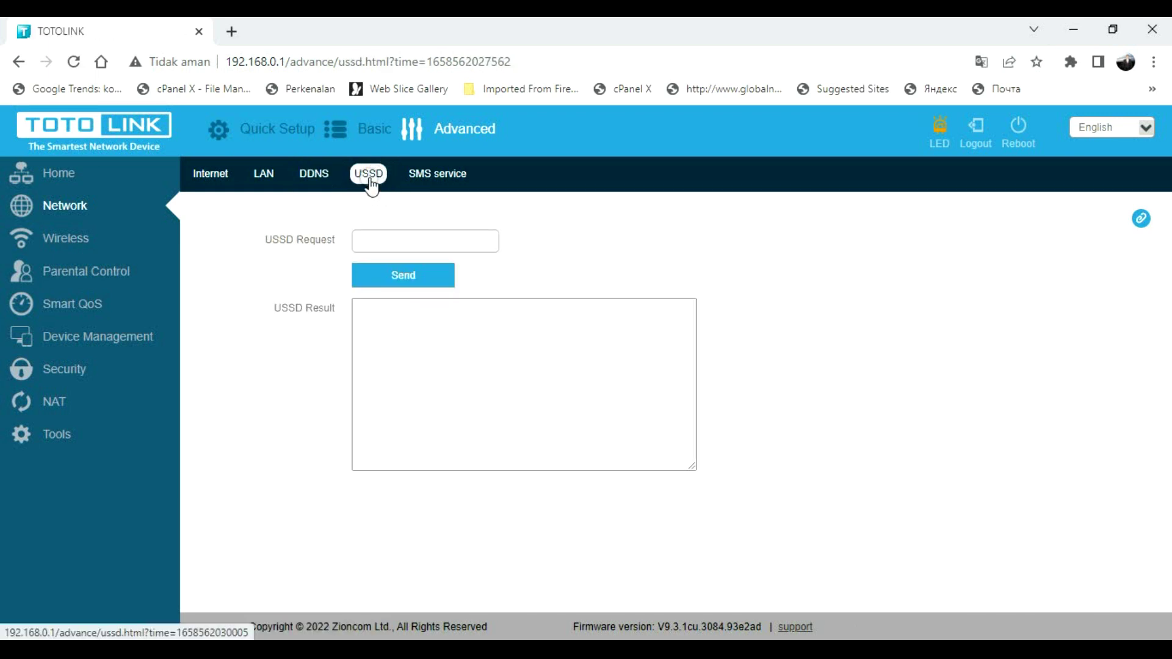
# - Review the Internet strategy options while keeping 4G, then go to the SMS service page
pyautogui.click(378, 246)
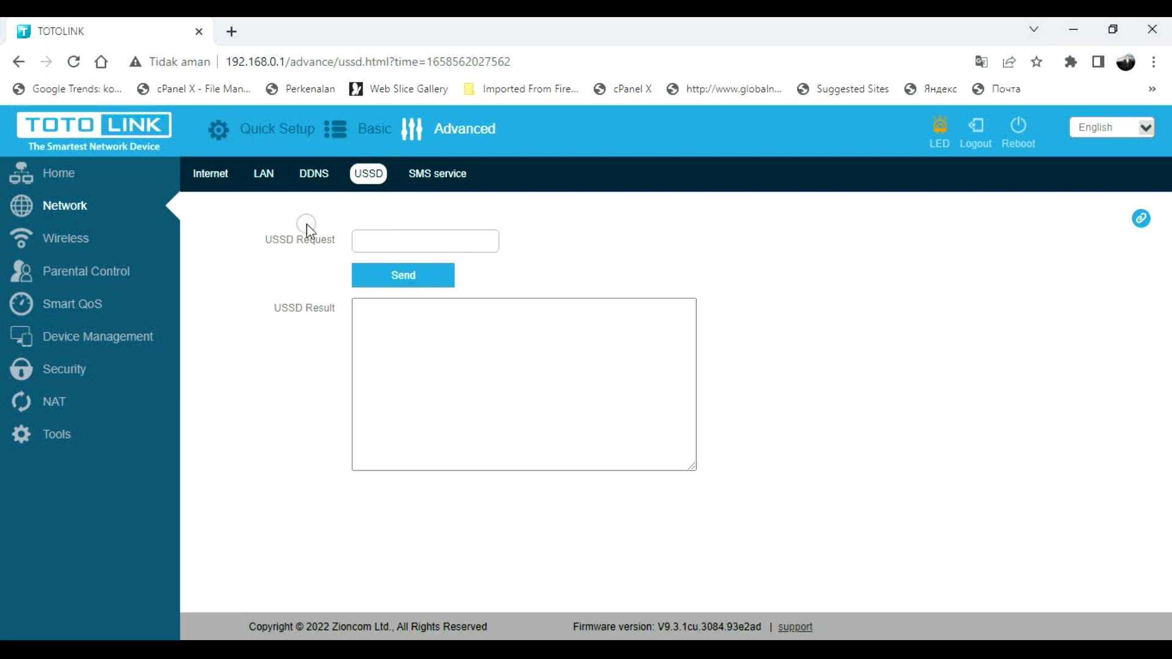
pyautogui.click(212, 180)
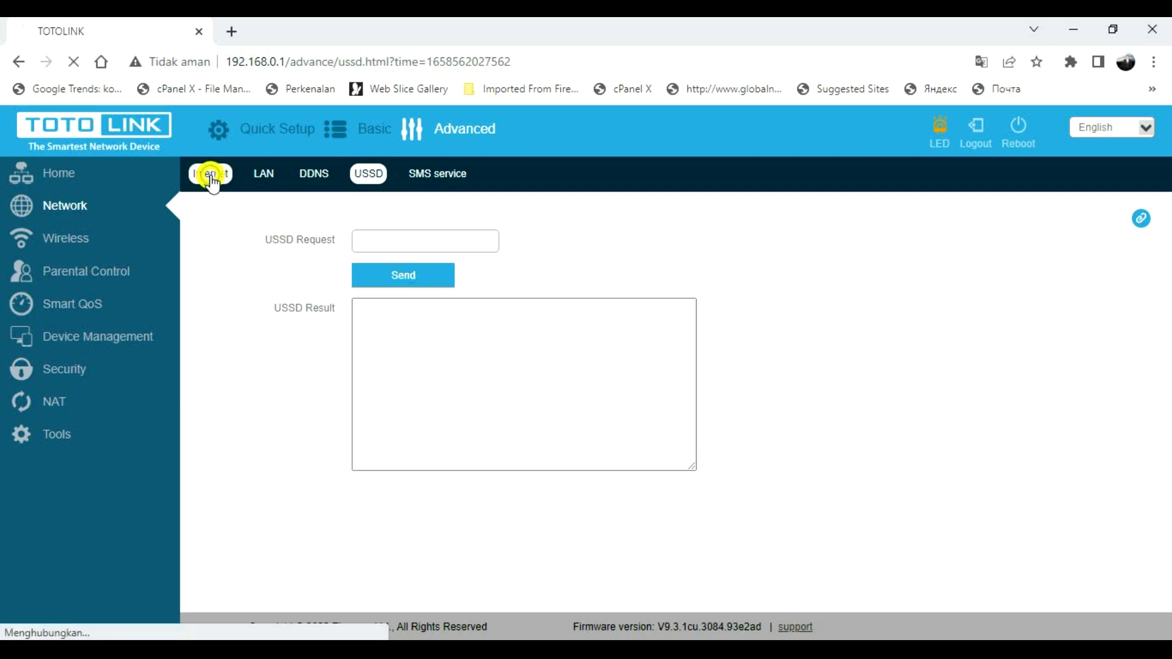
pyautogui.click(448, 243)
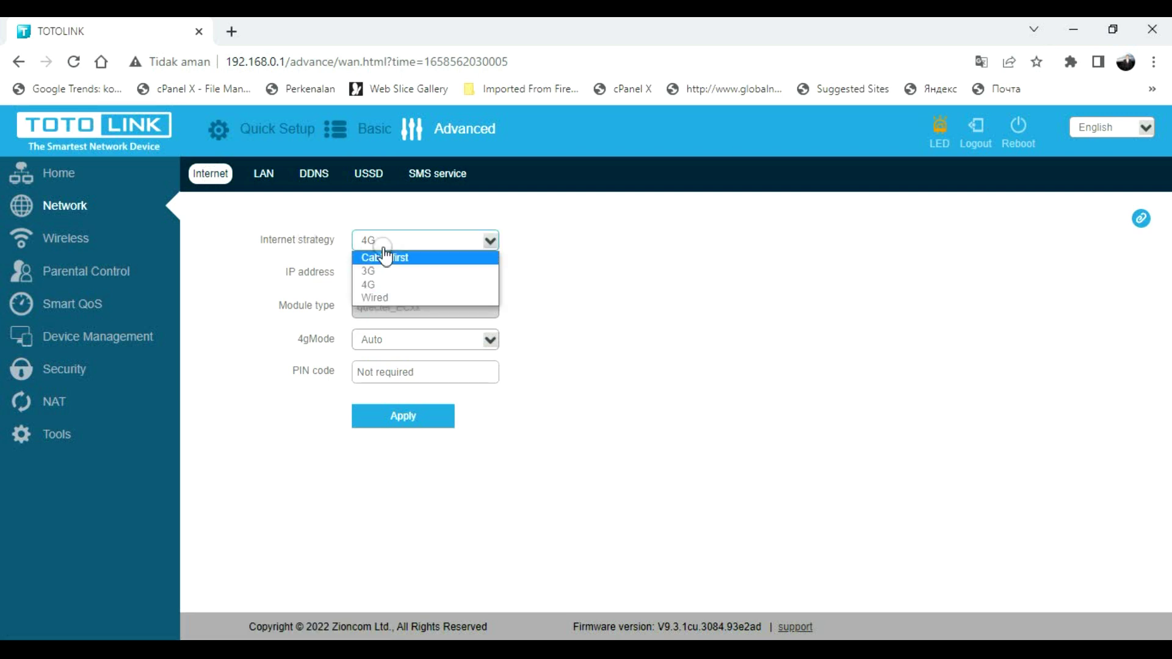
pyautogui.click(399, 206)
pyautogui.click(378, 175)
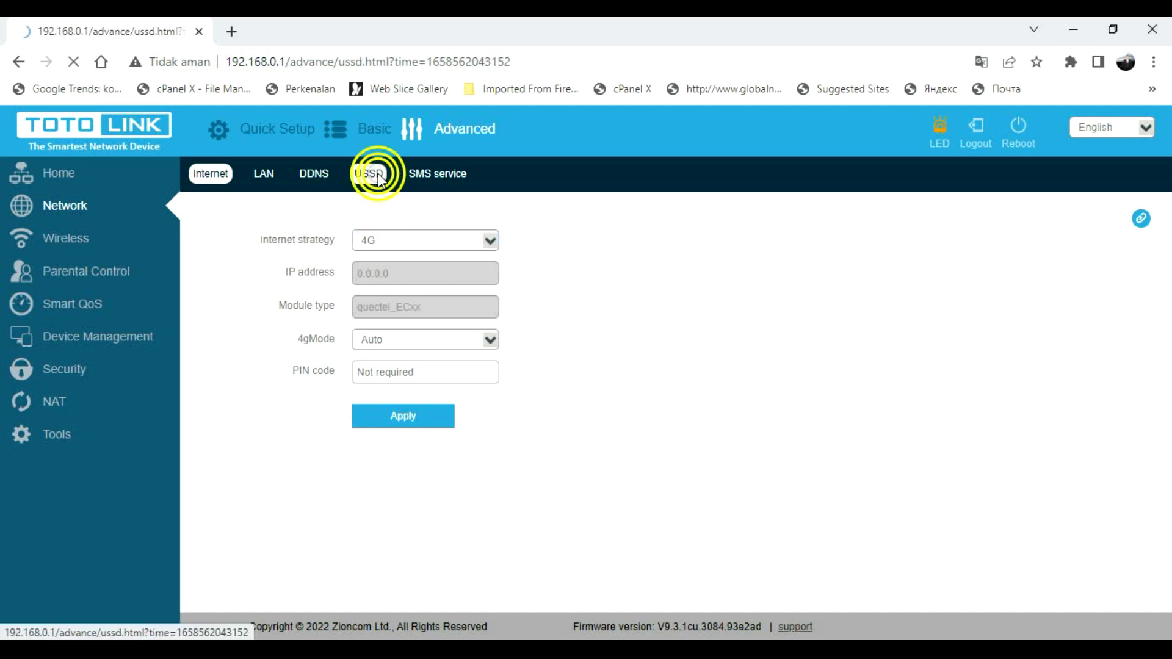
pyautogui.click(440, 173)
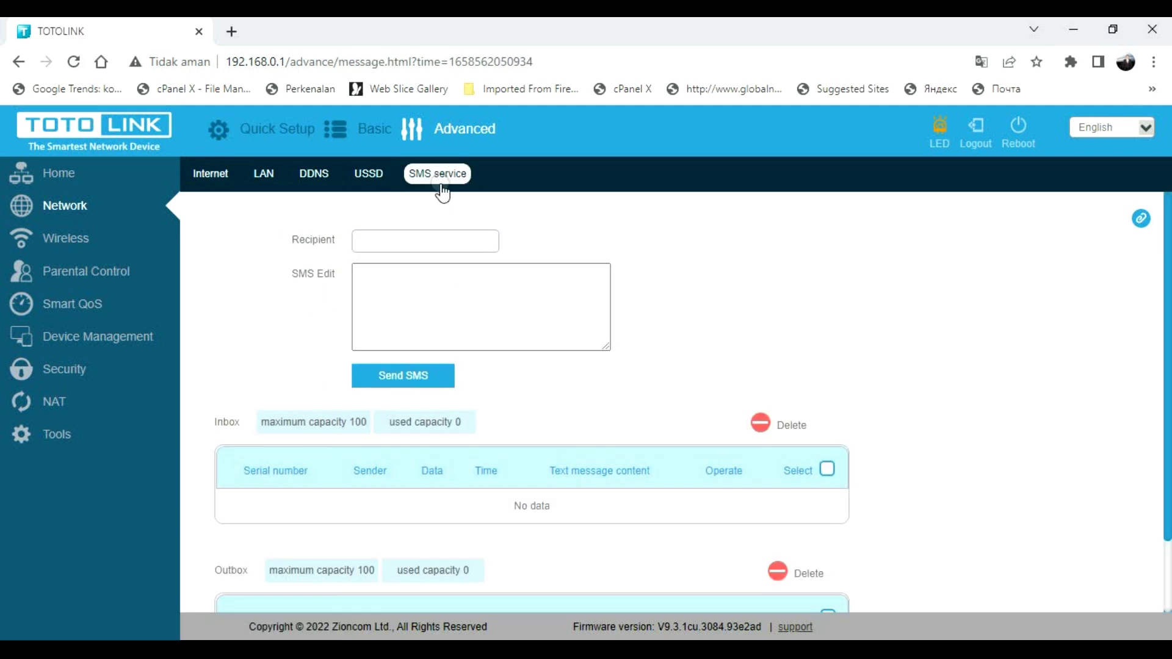
# - Enter a recipient number and the message 'sdfdsfs', then send the test SMS
pyautogui.click(384, 242)
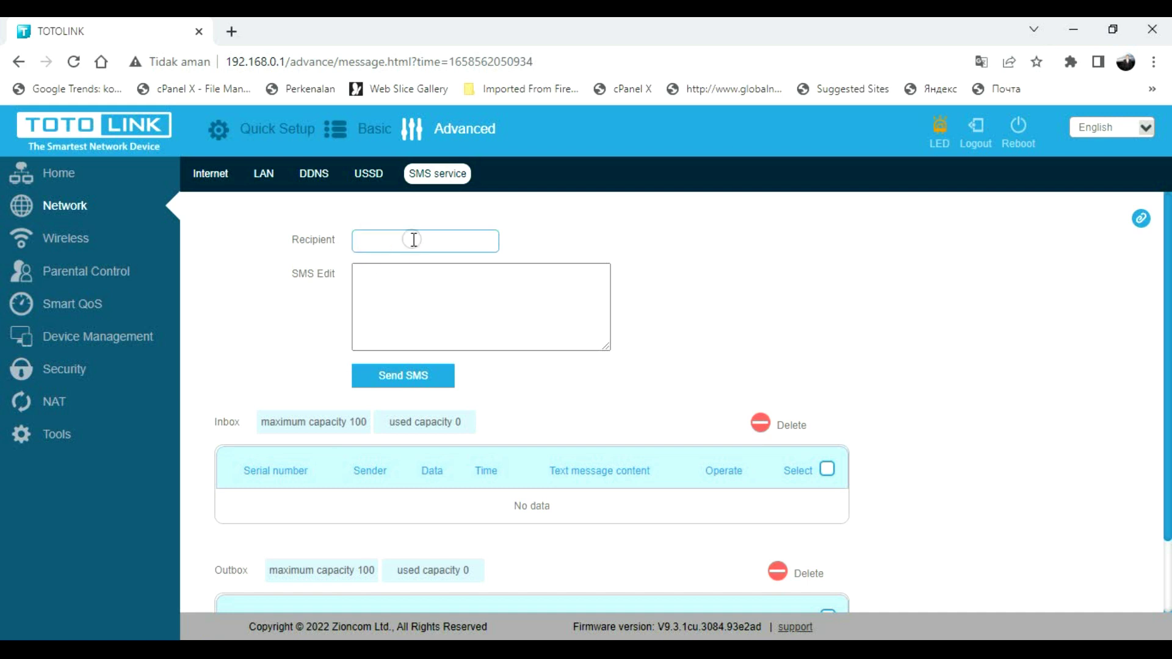
pyautogui.click(376, 285)
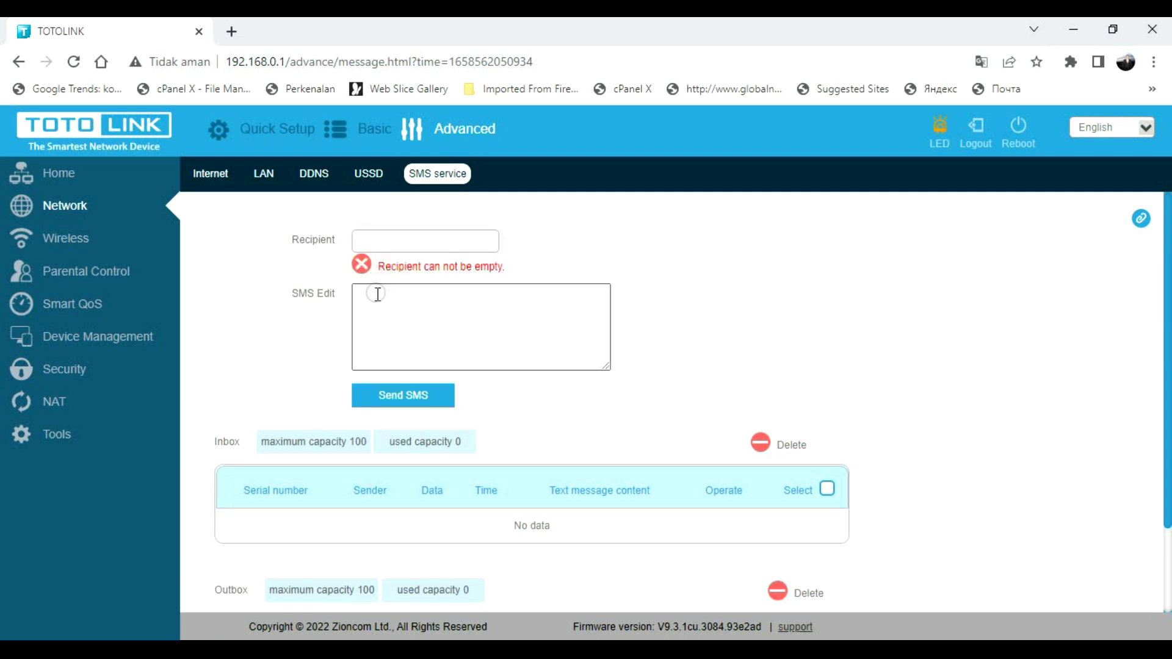
pyautogui.click(390, 247)
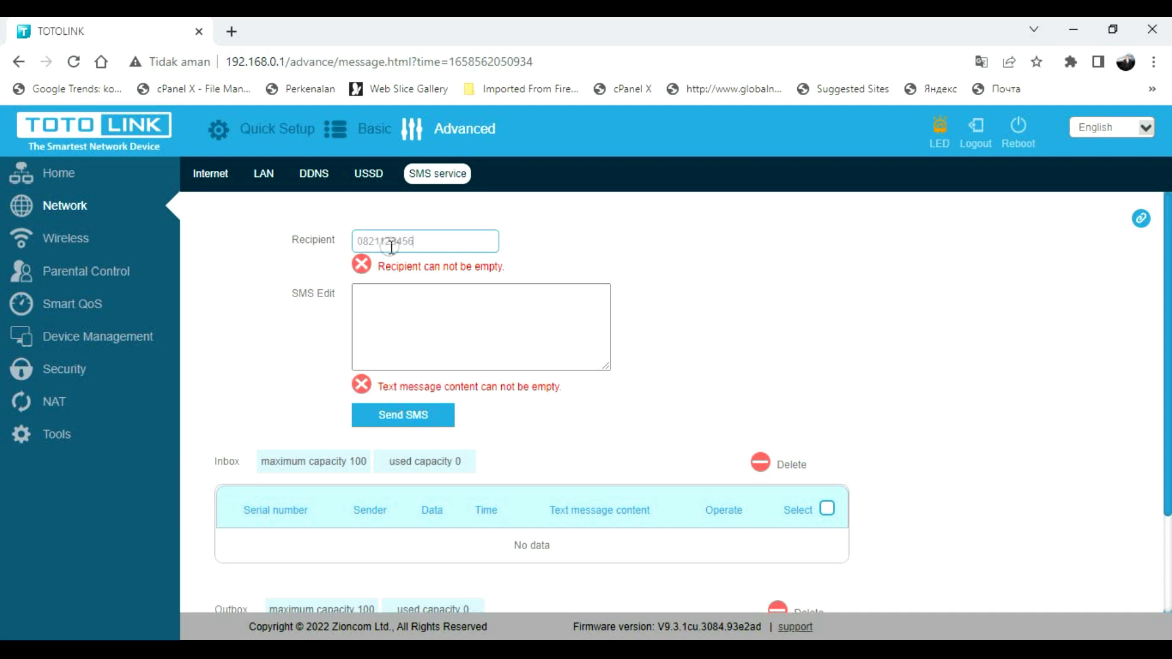
pyautogui.click(389, 316)
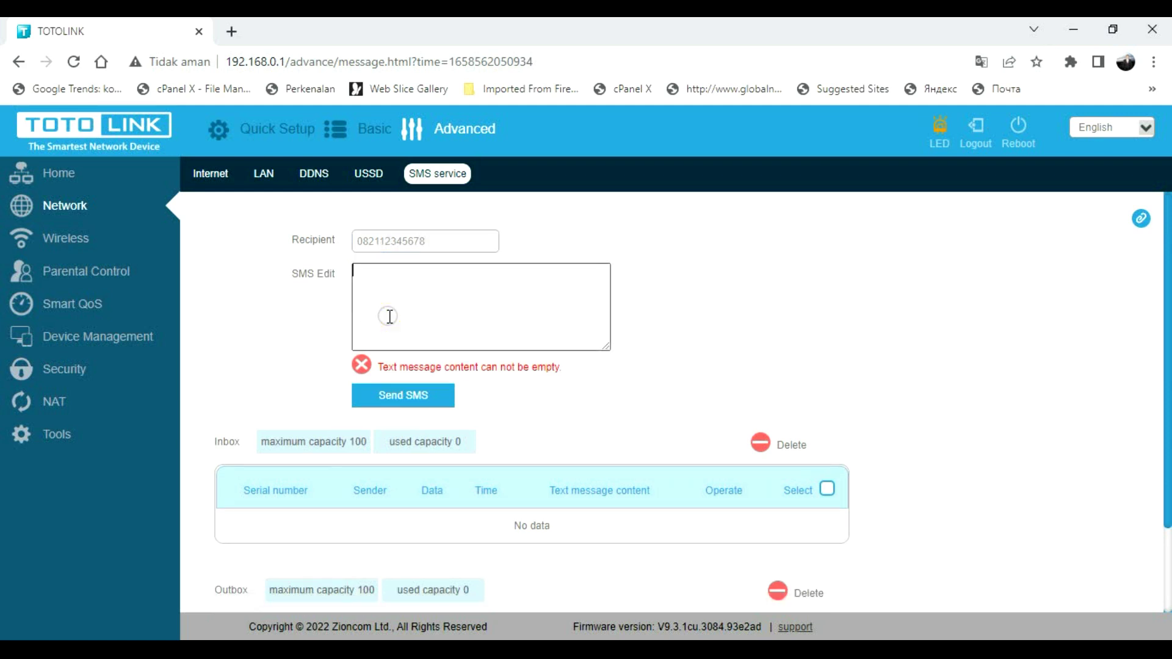
pyautogui.write('sdfdsfs')
pyautogui.click(420, 377)
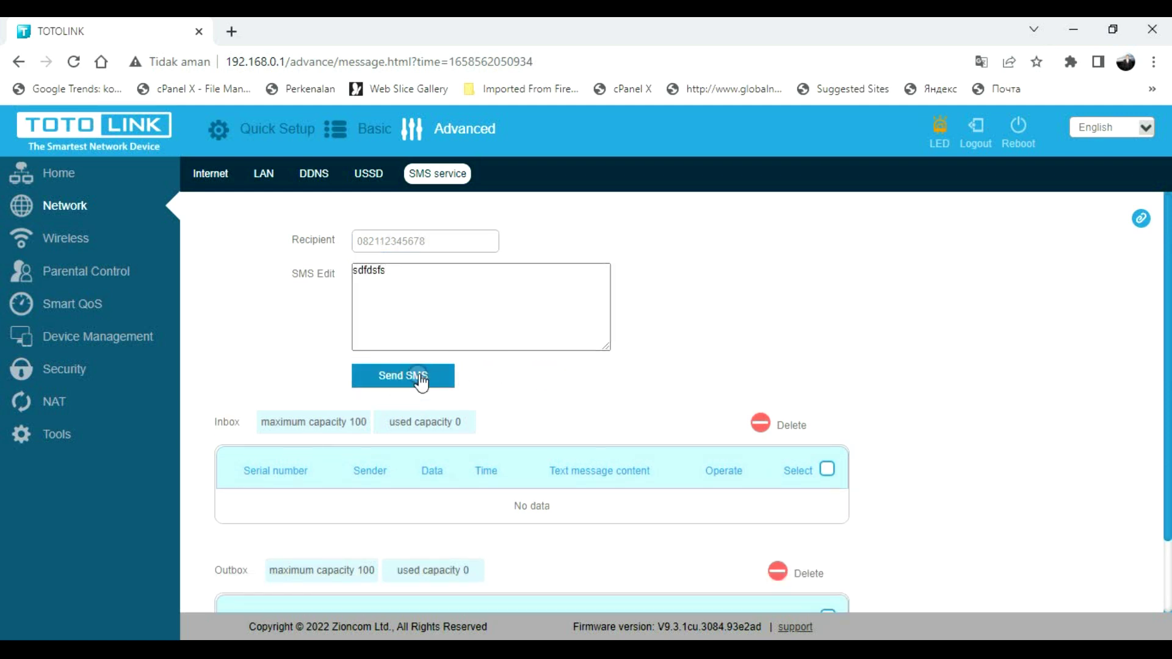
# - Scroll through the SMS inbox and outbox, then open the Wireless settings
pyautogui.click(440, 245)
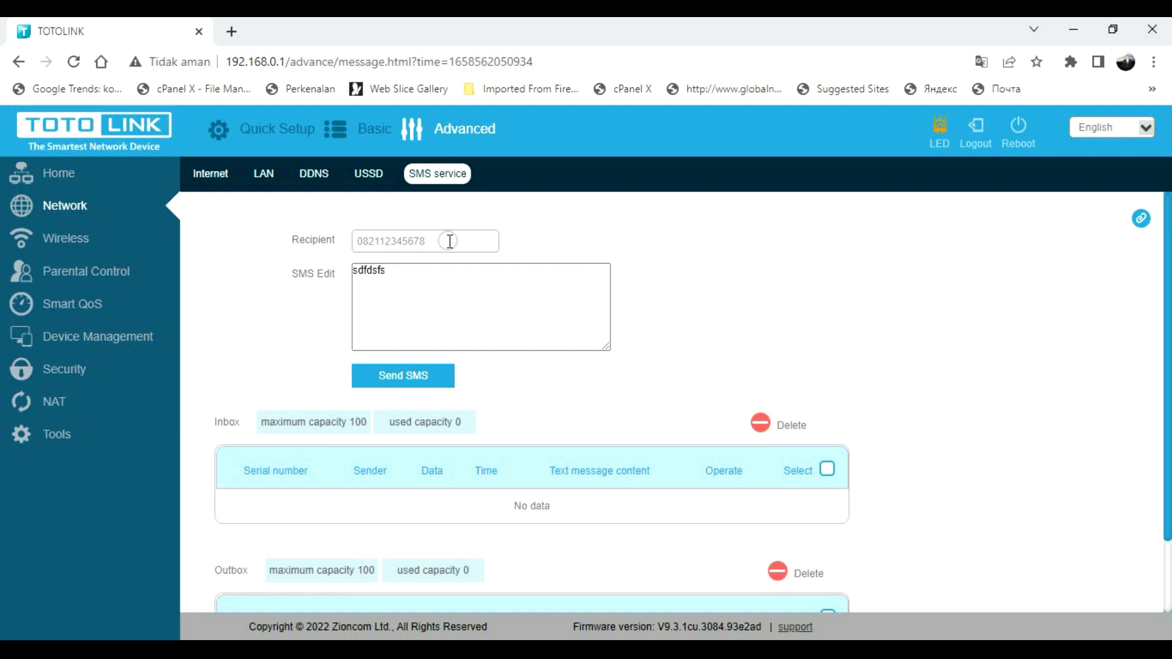
pyautogui.click(557, 288)
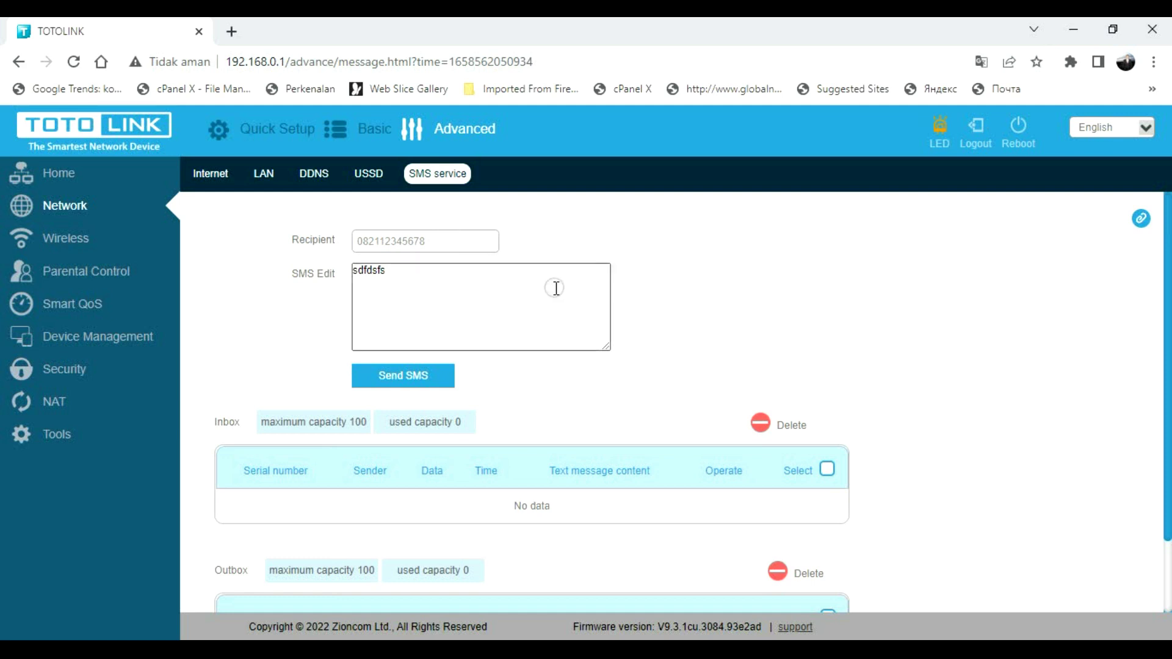
pyautogui.scroll(-3, 552, 285)
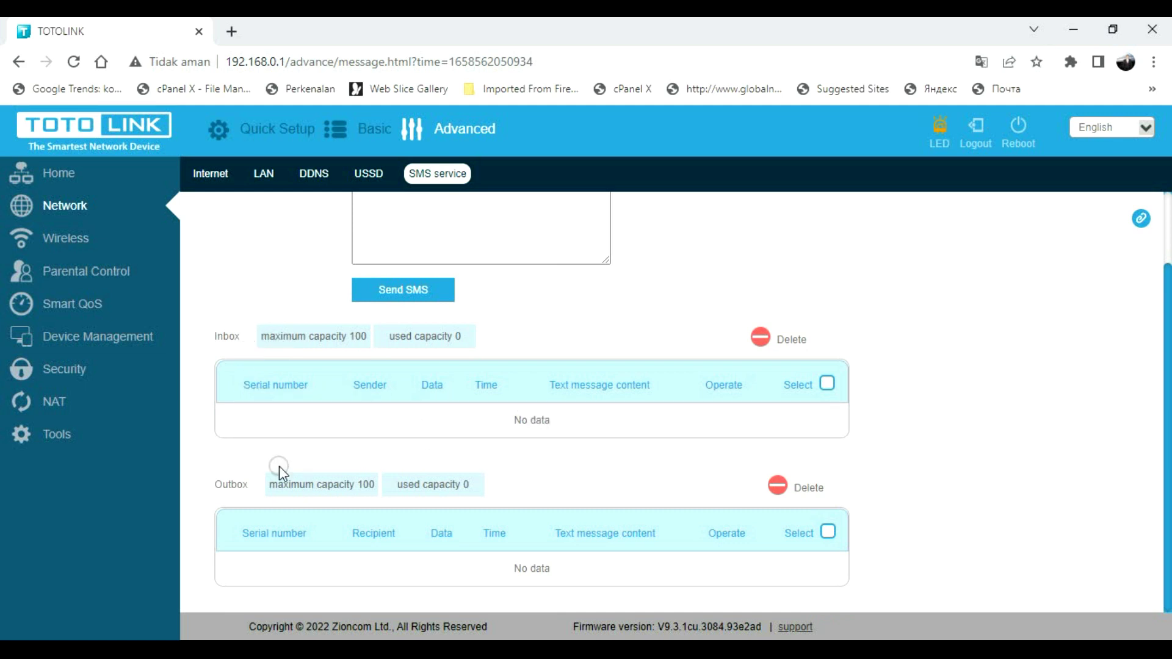
pyautogui.scroll(3, 452, 430)
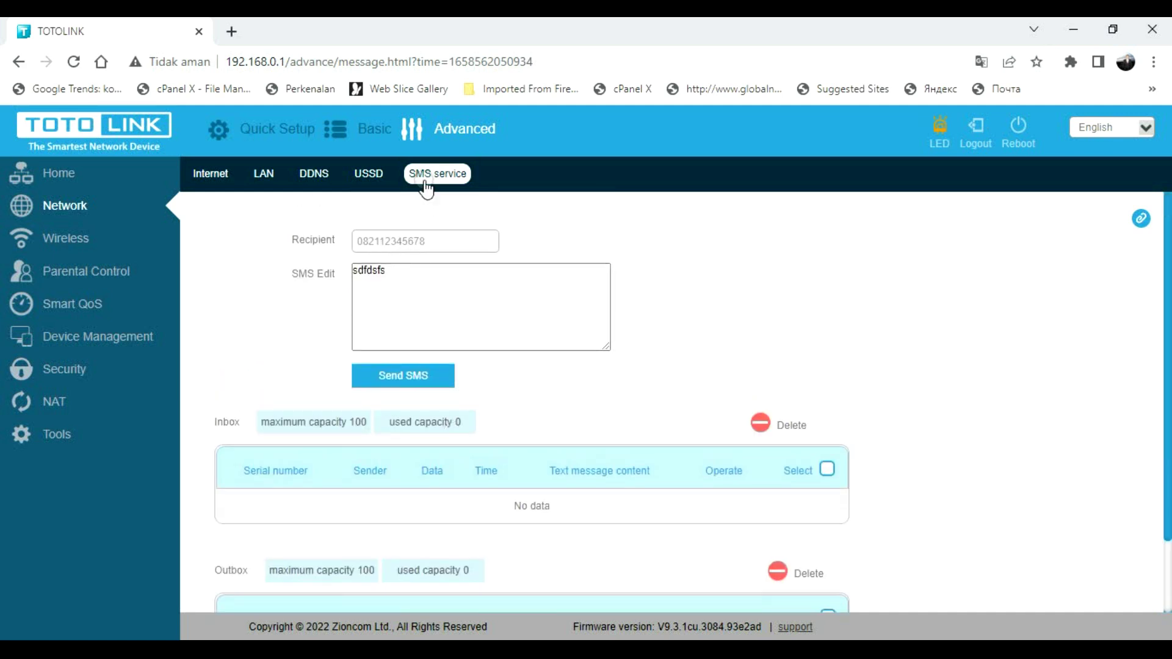
pyautogui.click(67, 241)
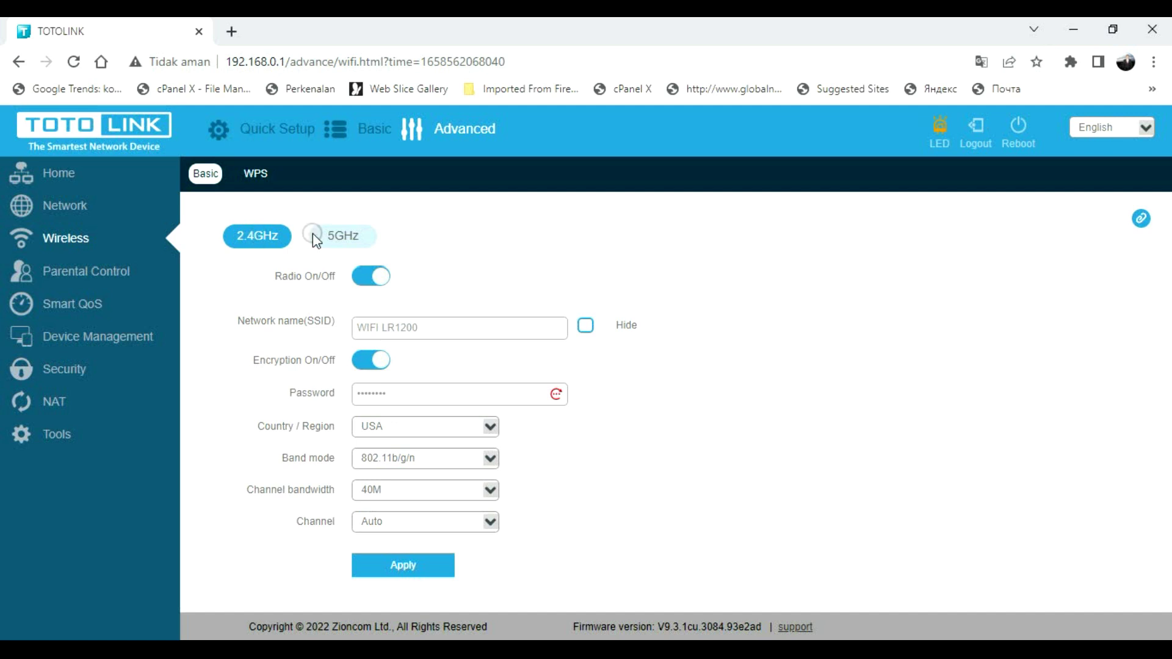
# - Switch between the 5GHz and 2.4GHz tabs and select the SSID WIFI LR1200
pyautogui.click(333, 238)
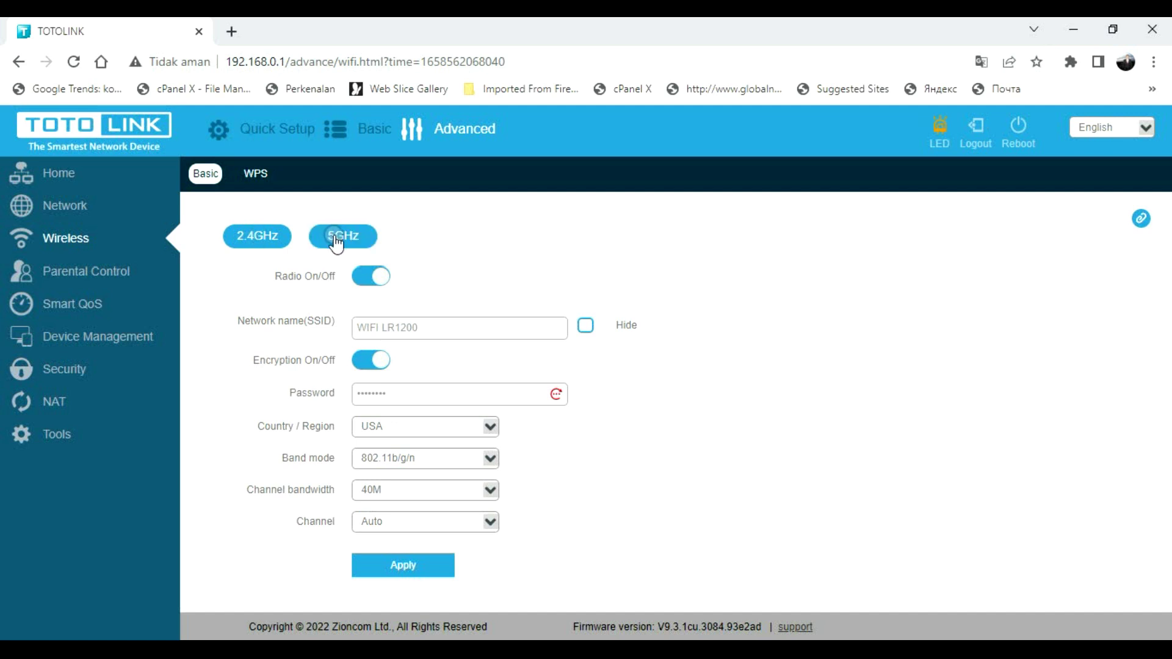
pyautogui.click(266, 245)
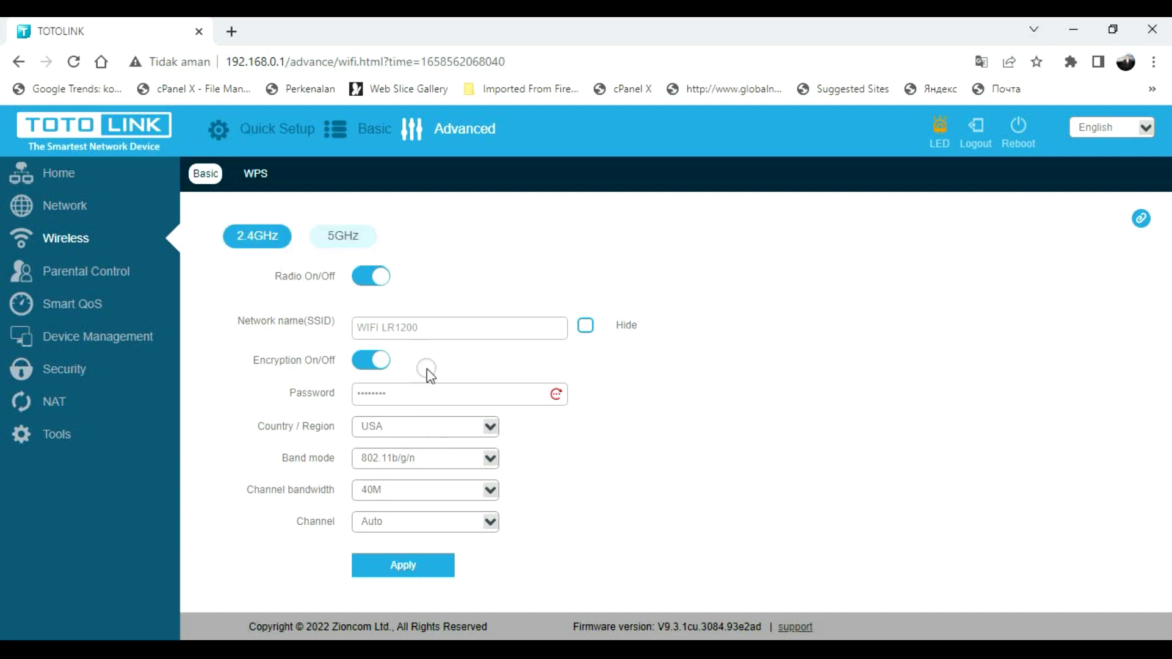
pyautogui.moveTo(428, 333); pyautogui.dragTo(316, 340)
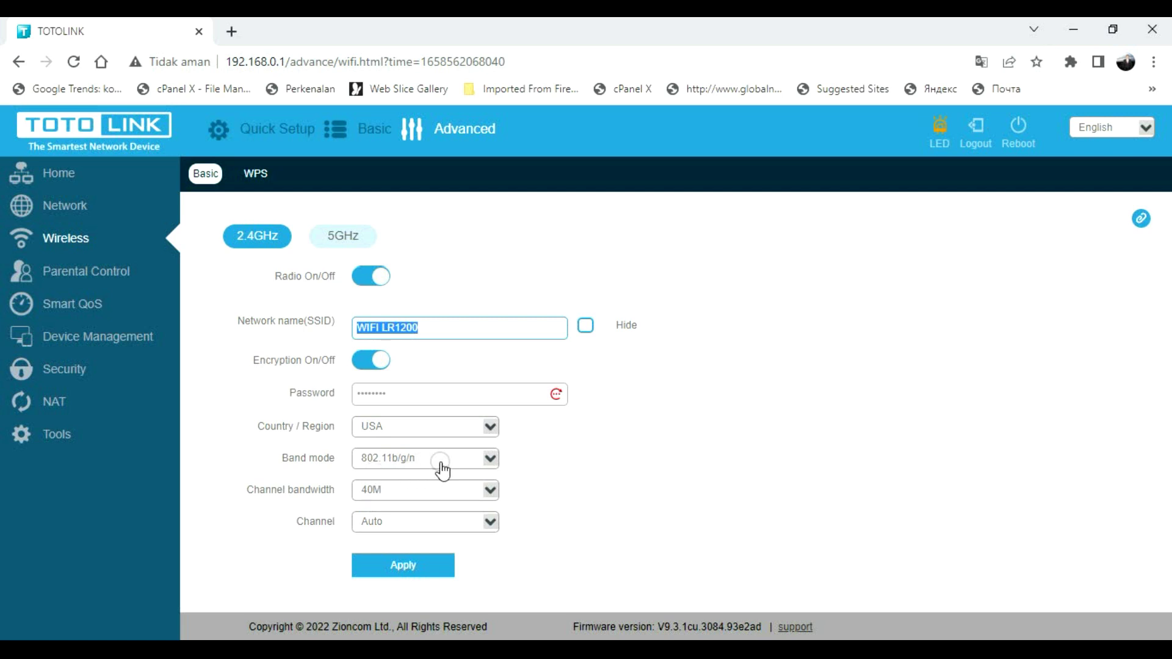
# - Keep band mode 802.11b/g/n, try 20M bandwidth then restore 40M, and show 5GHz
pyautogui.click(422, 467)
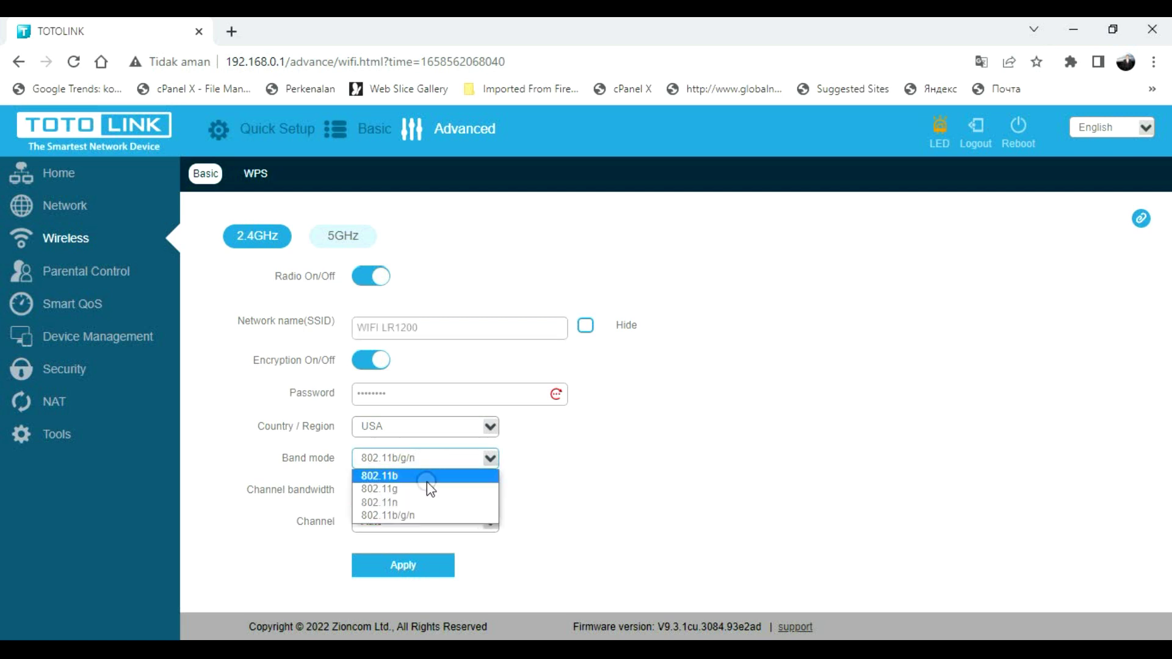
pyautogui.click(405, 521)
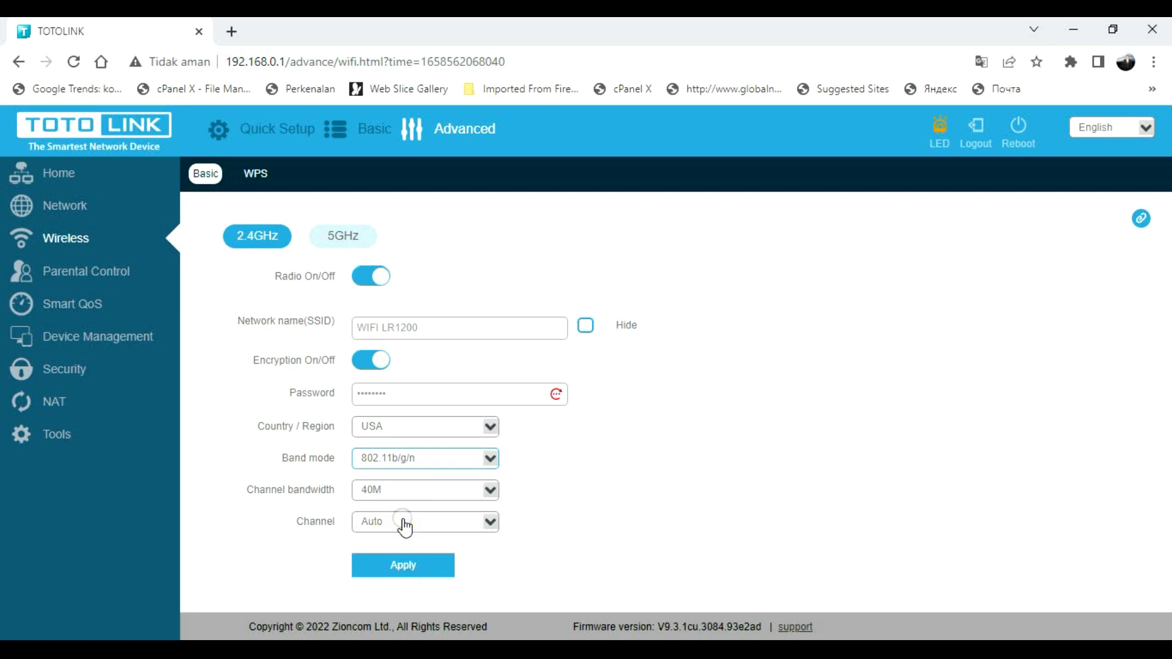
pyautogui.click(405, 498)
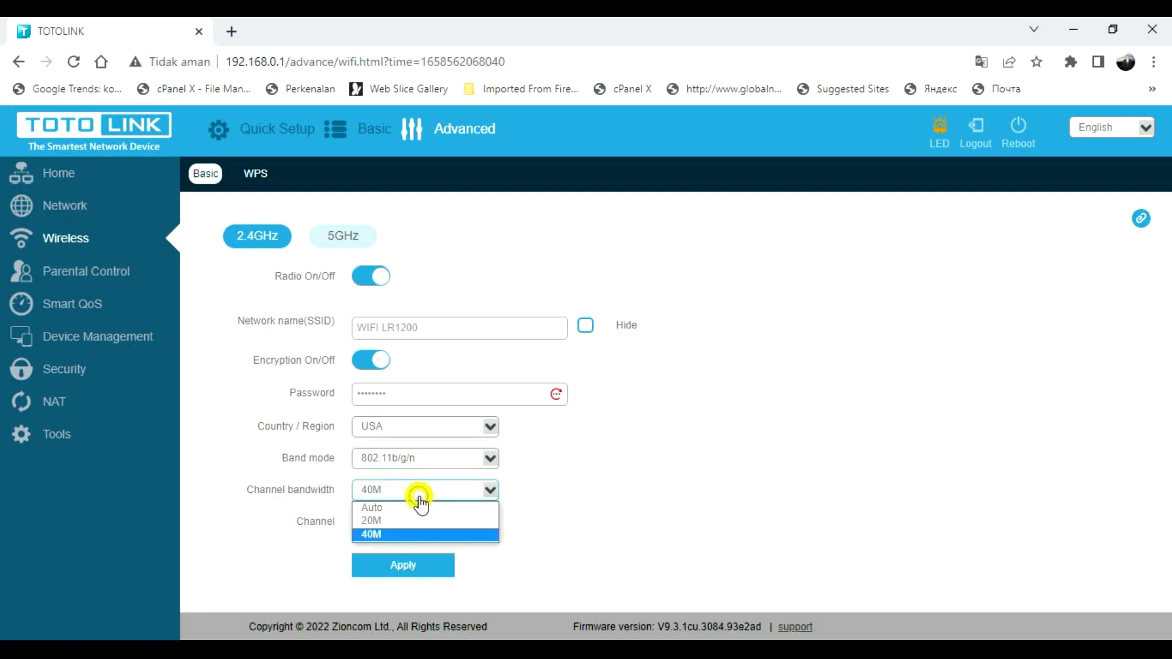
pyautogui.click(389, 521)
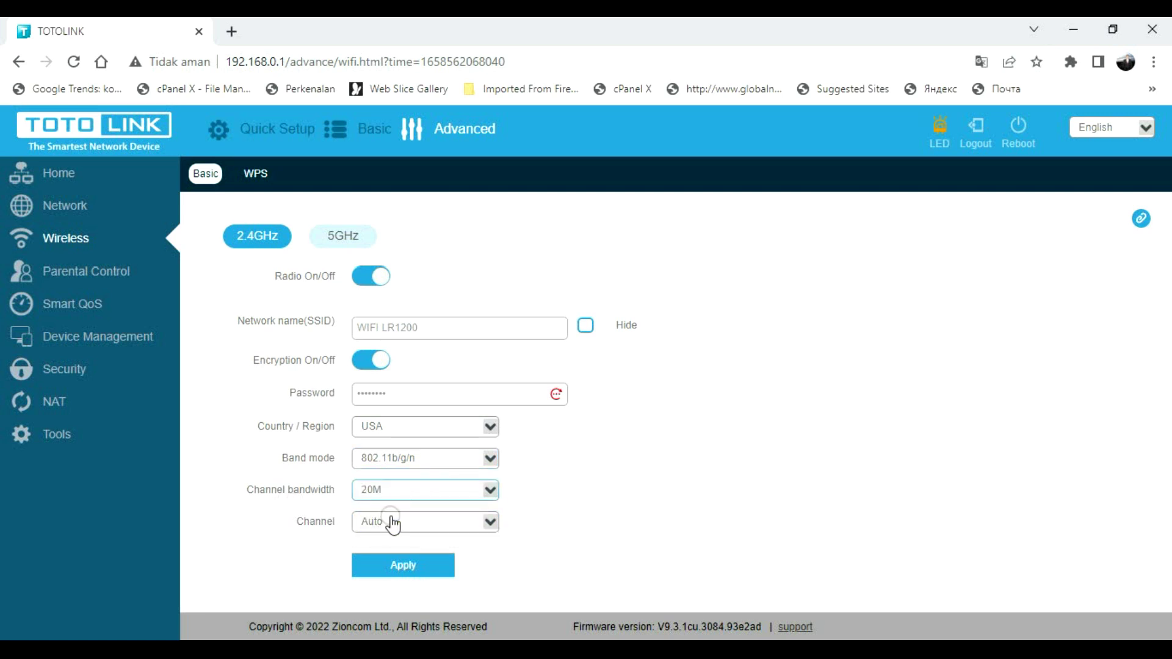
pyautogui.click(419, 497)
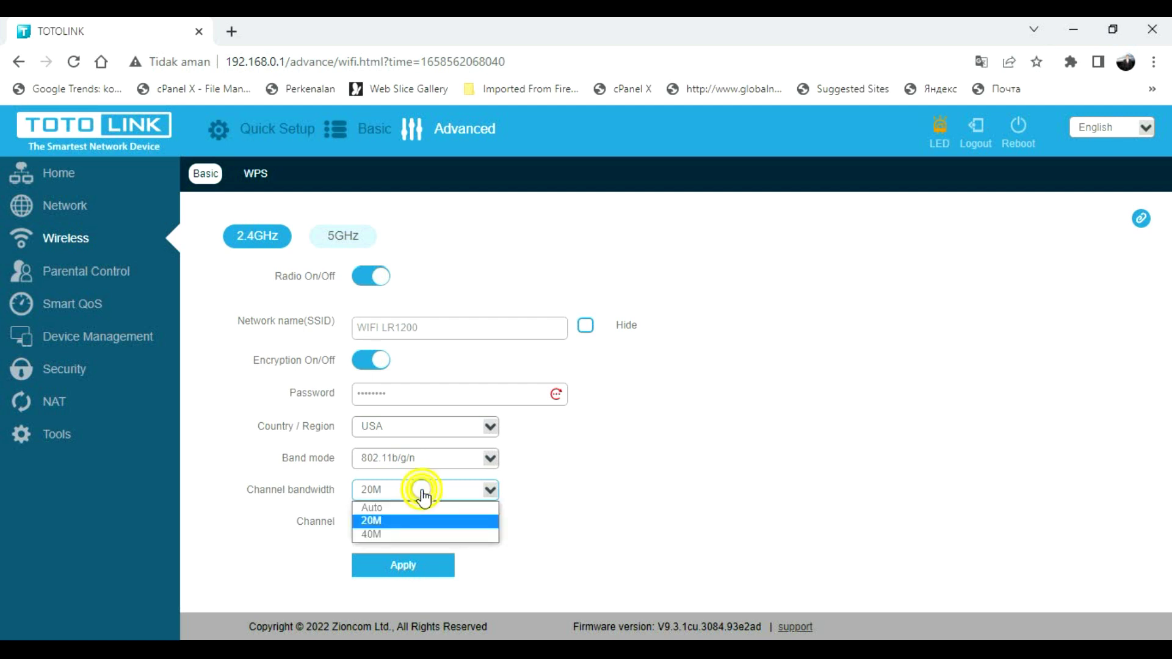
pyautogui.click(368, 536)
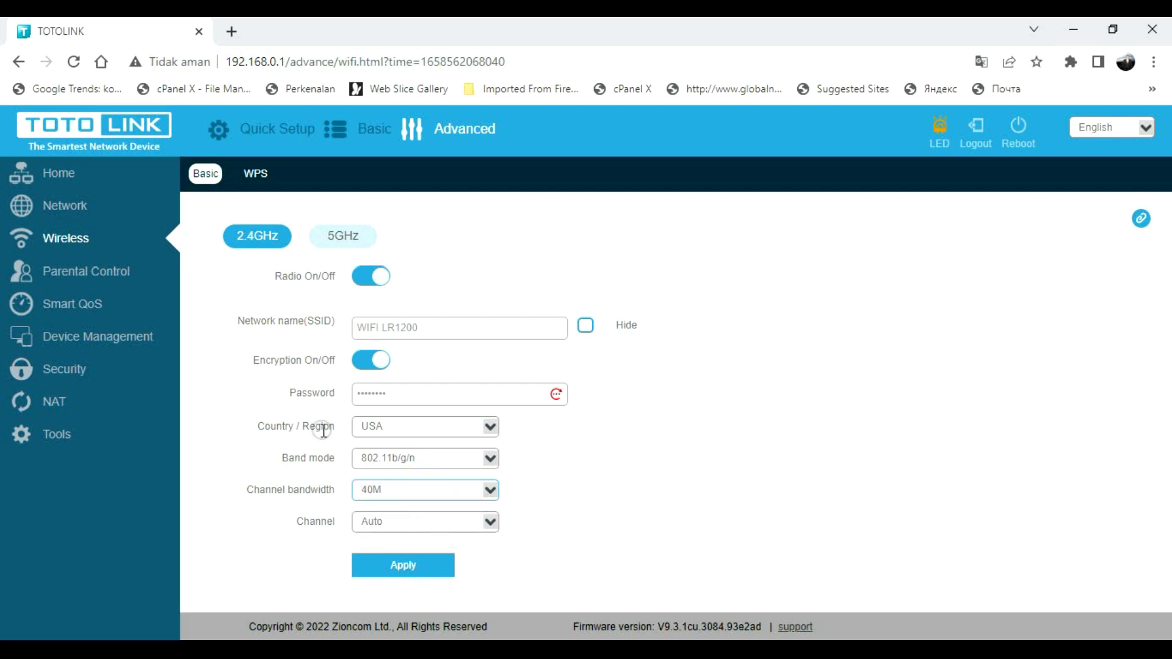
pyautogui.click(341, 243)
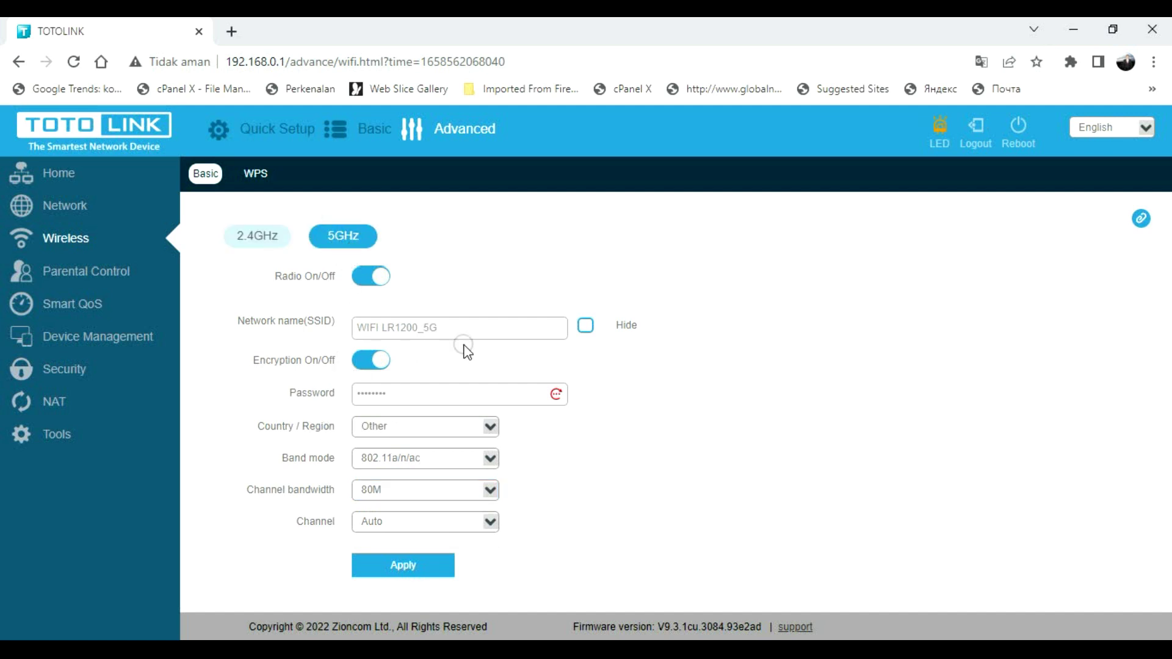
# - Review the 5GHz name and password and keep country Other, bandwidth 80M and channel Auto
pyautogui.moveTo(457, 327); pyautogui.dragTo(322, 340)
pyautogui.click(383, 393)
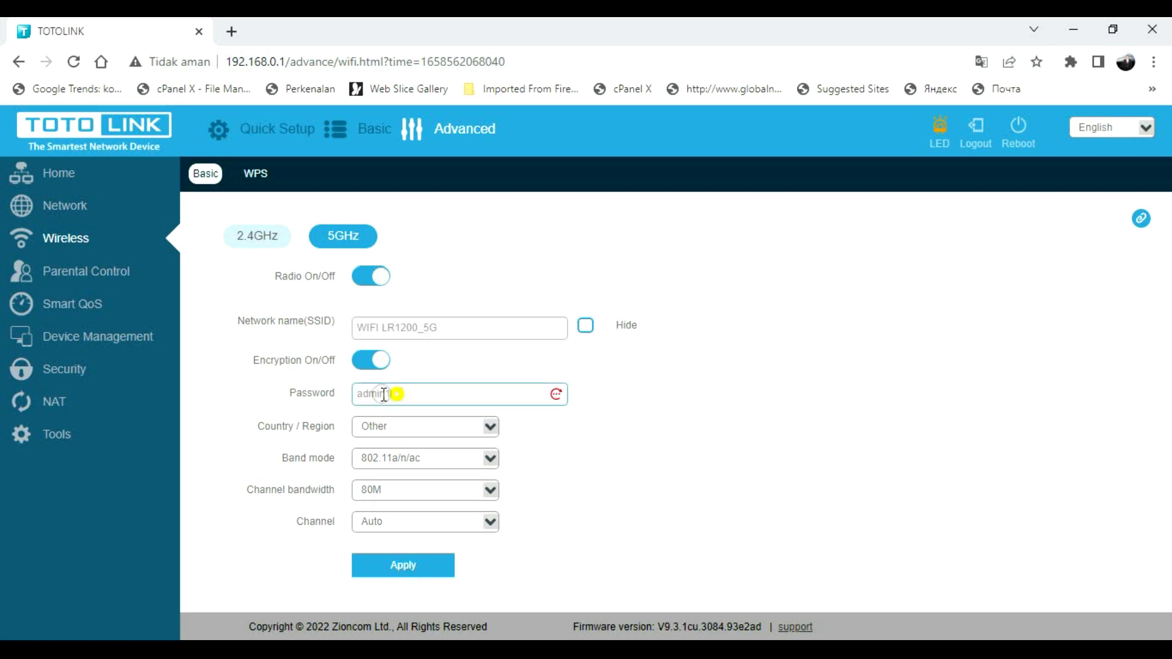
pyautogui.click(219, 419)
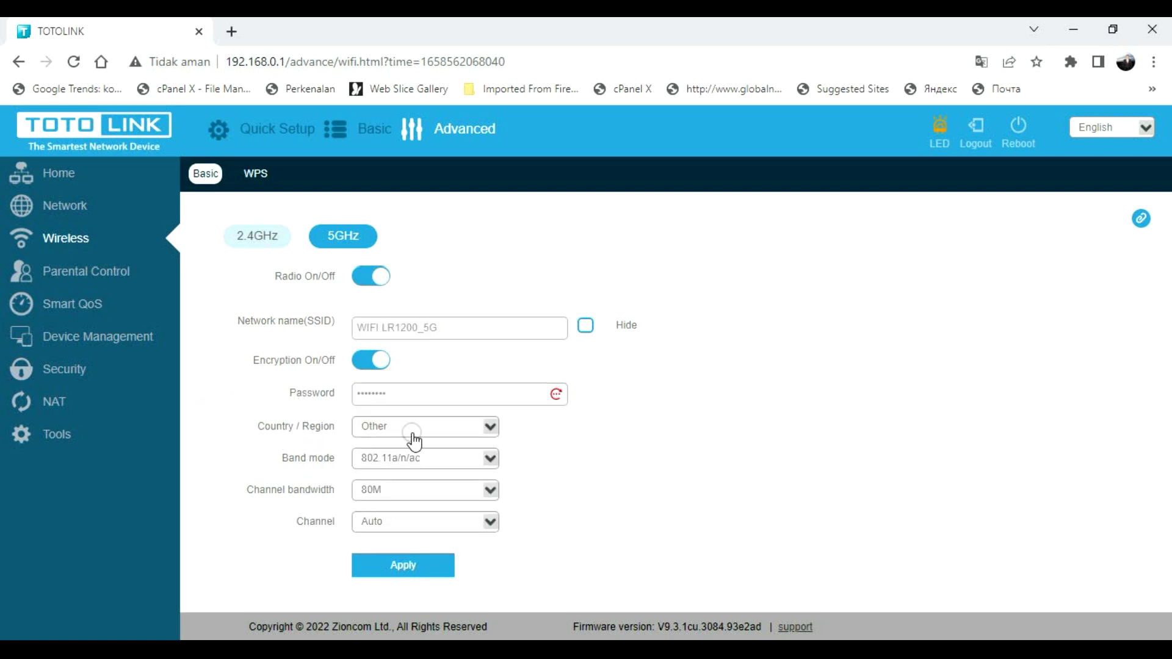
pyautogui.click(394, 427)
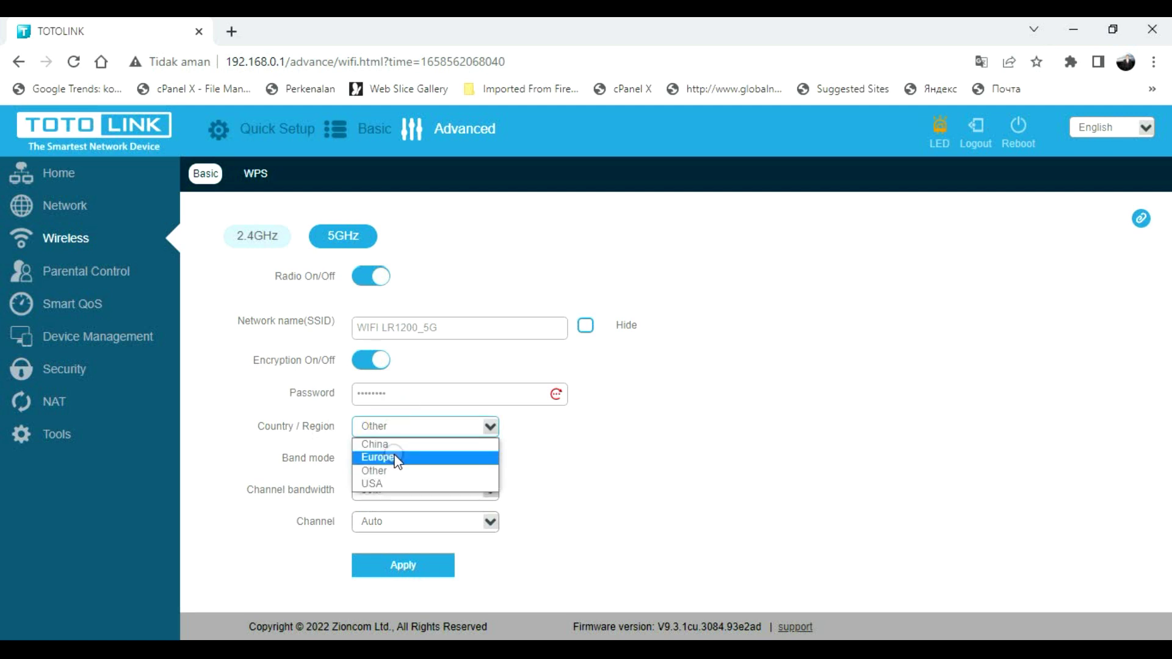
pyautogui.click(386, 473)
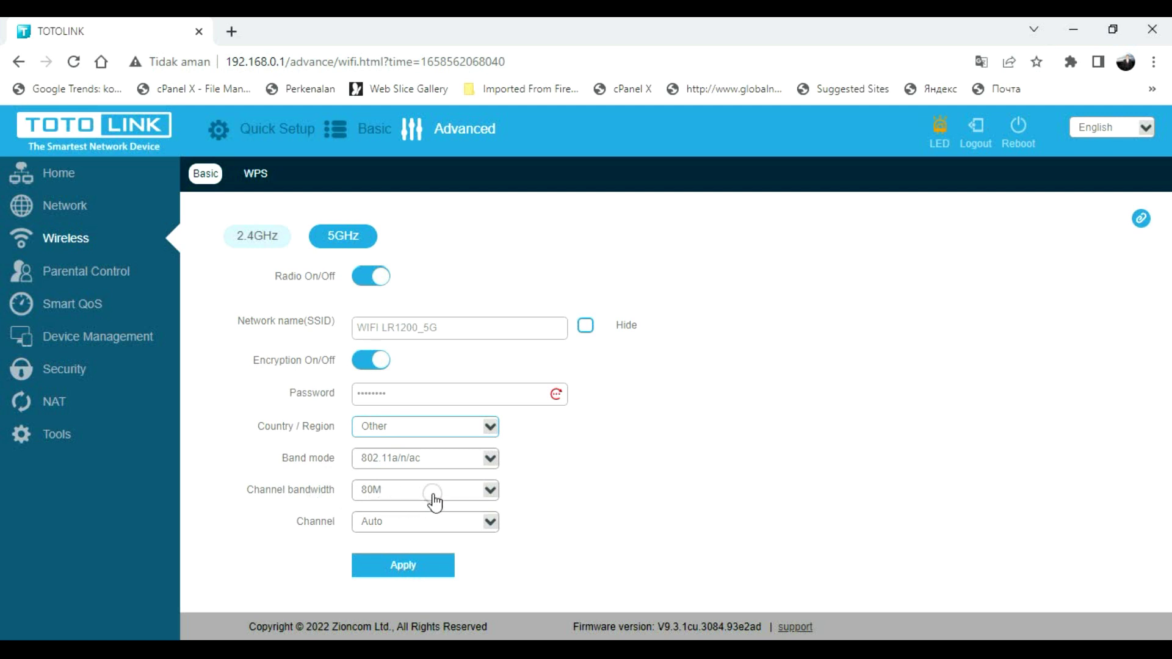
pyautogui.click(433, 492)
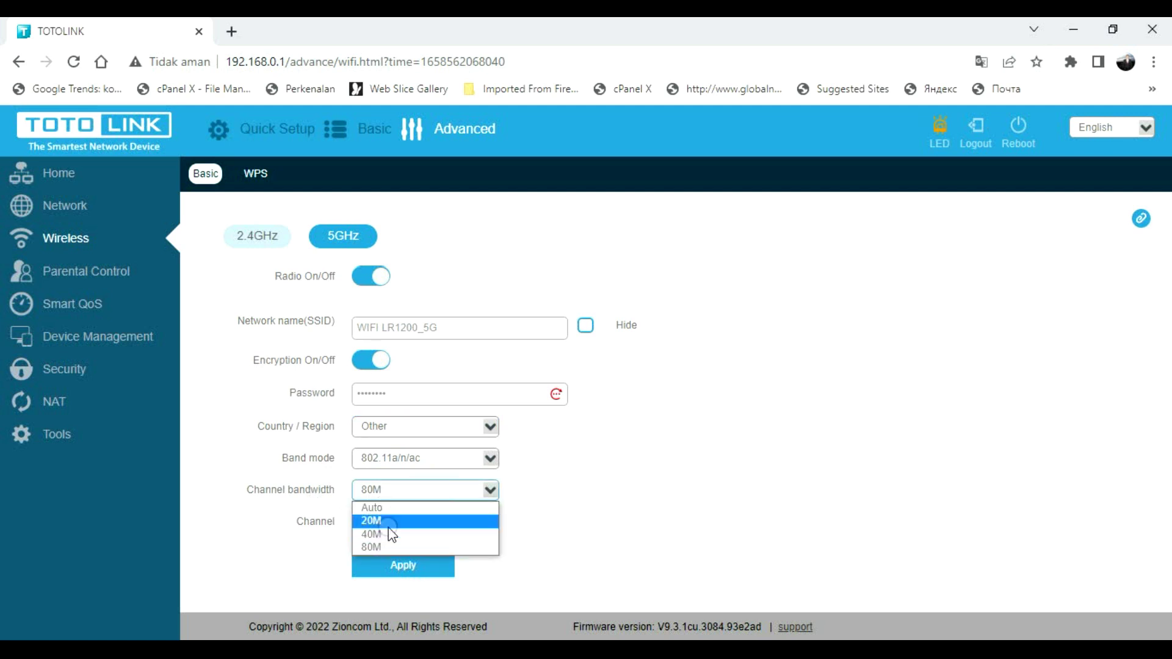
pyautogui.click(284, 513)
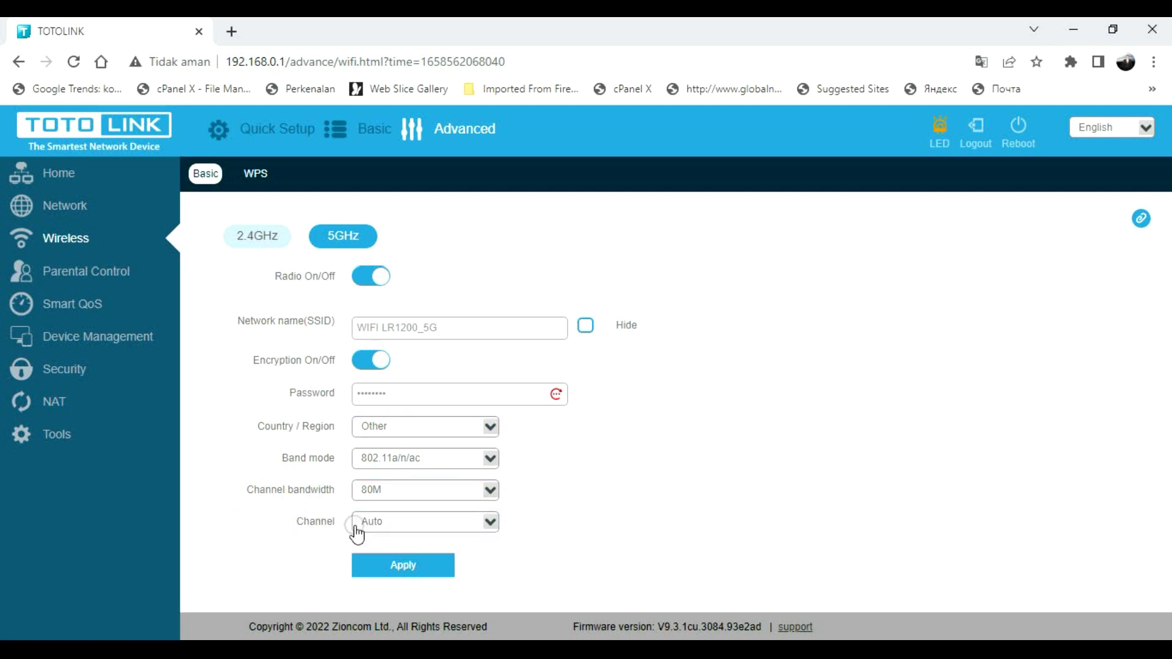
pyautogui.click(418, 526)
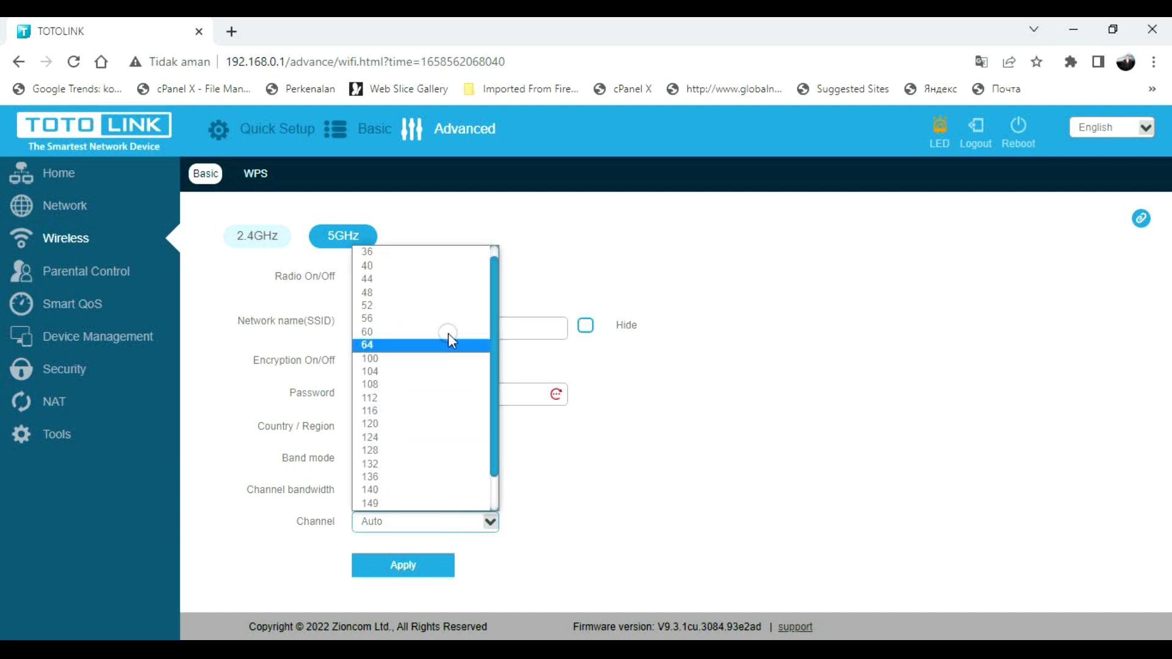
pyautogui.click(688, 474)
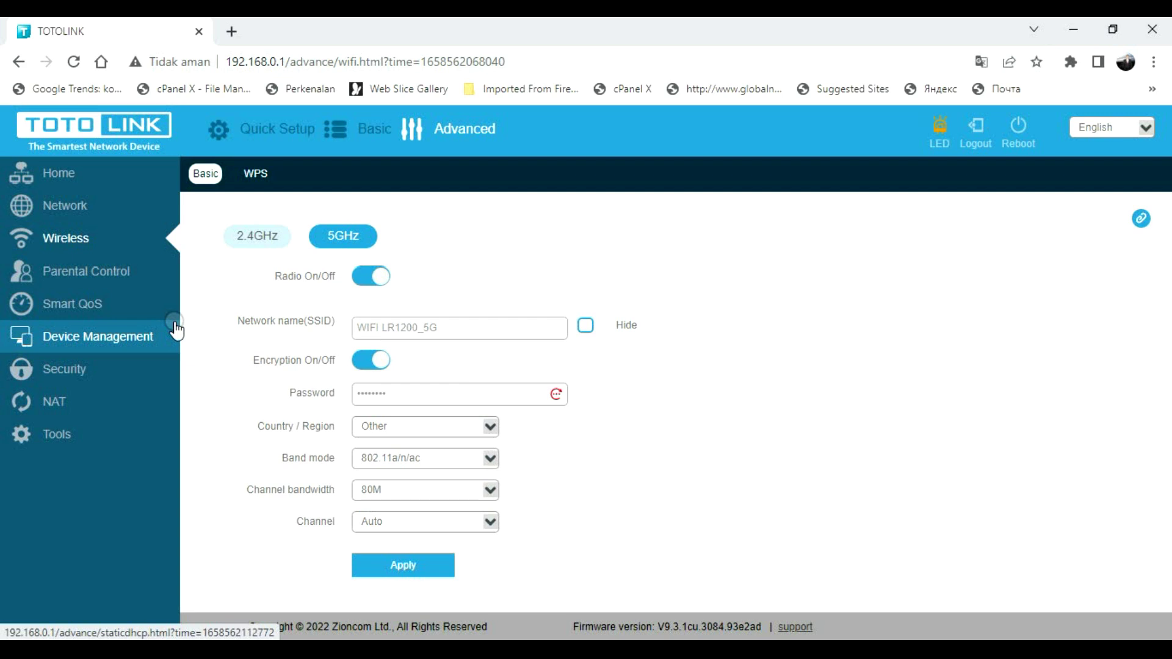
# - On the 2.4GHz settings, toggle Hide network name on and off twice, leaving it visible
pyautogui.click(255, 237)
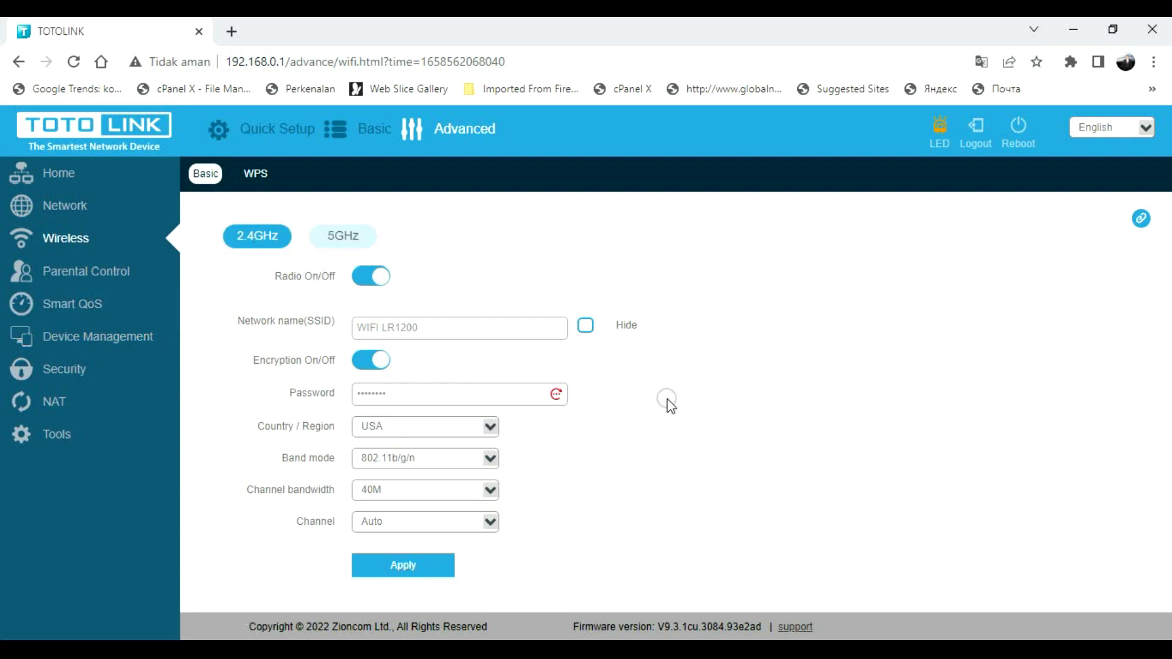
pyautogui.click(588, 328)
pyautogui.click(587, 327)
pyautogui.click(585, 327)
pyautogui.click(588, 332)
# - Open Parental Control and switch it off, then back on
pyautogui.click(105, 275)
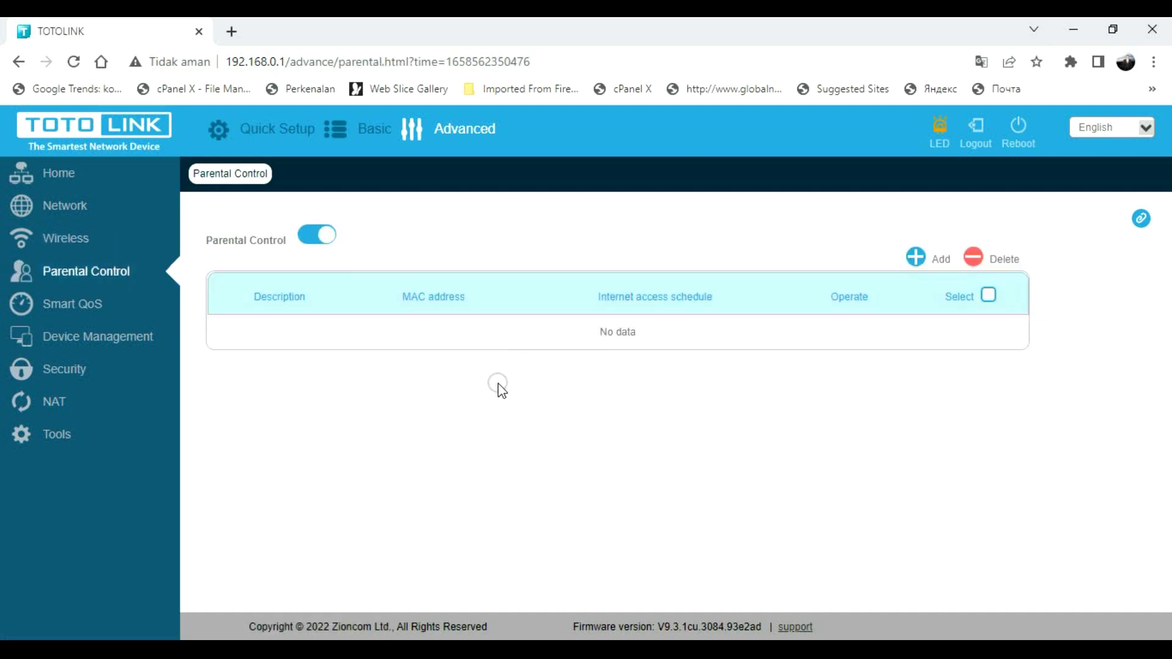
pyautogui.click(302, 239)
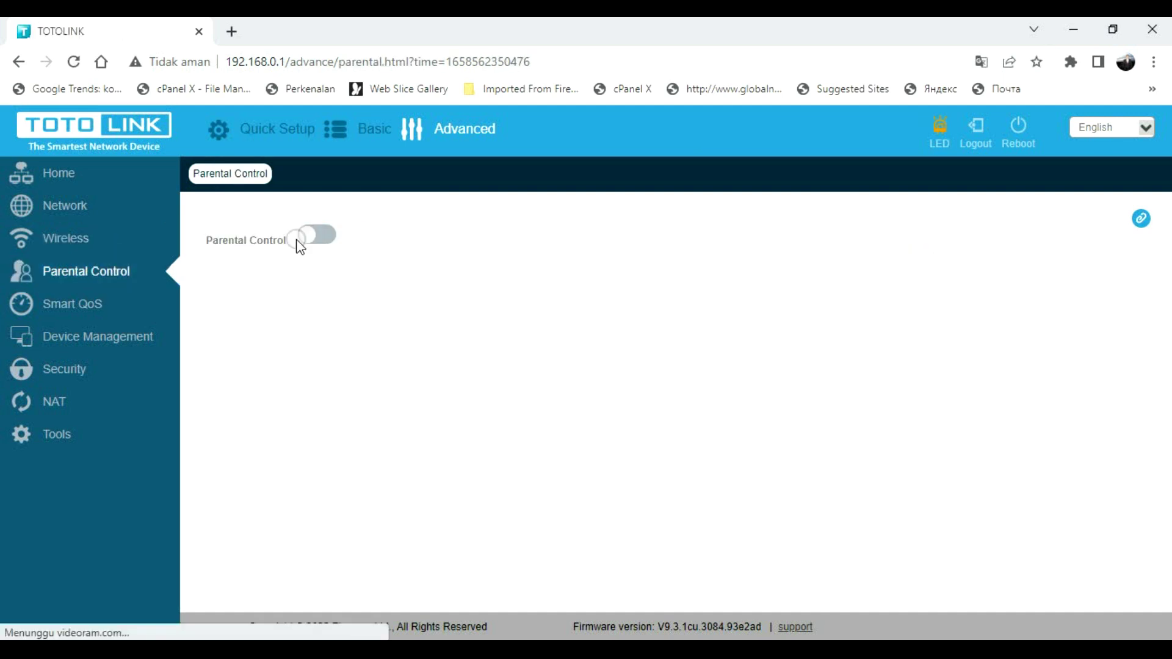
pyautogui.click(313, 238)
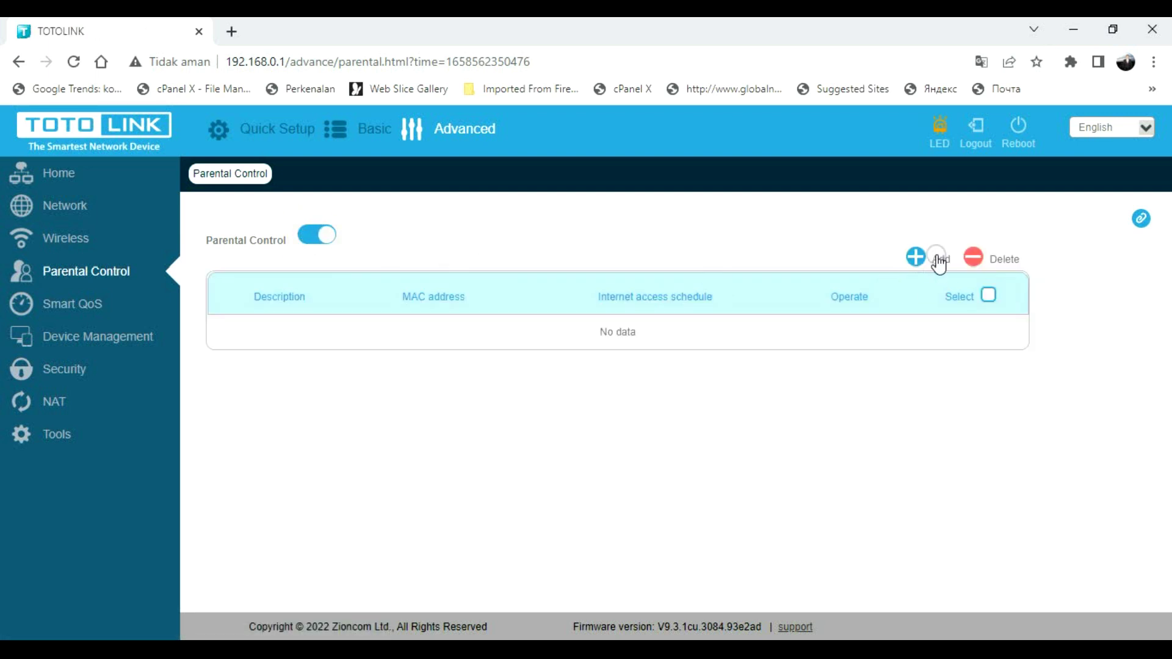
# - Start a new parental control entry with a description, then abandon it for the Basic home page
pyautogui.click(918, 257)
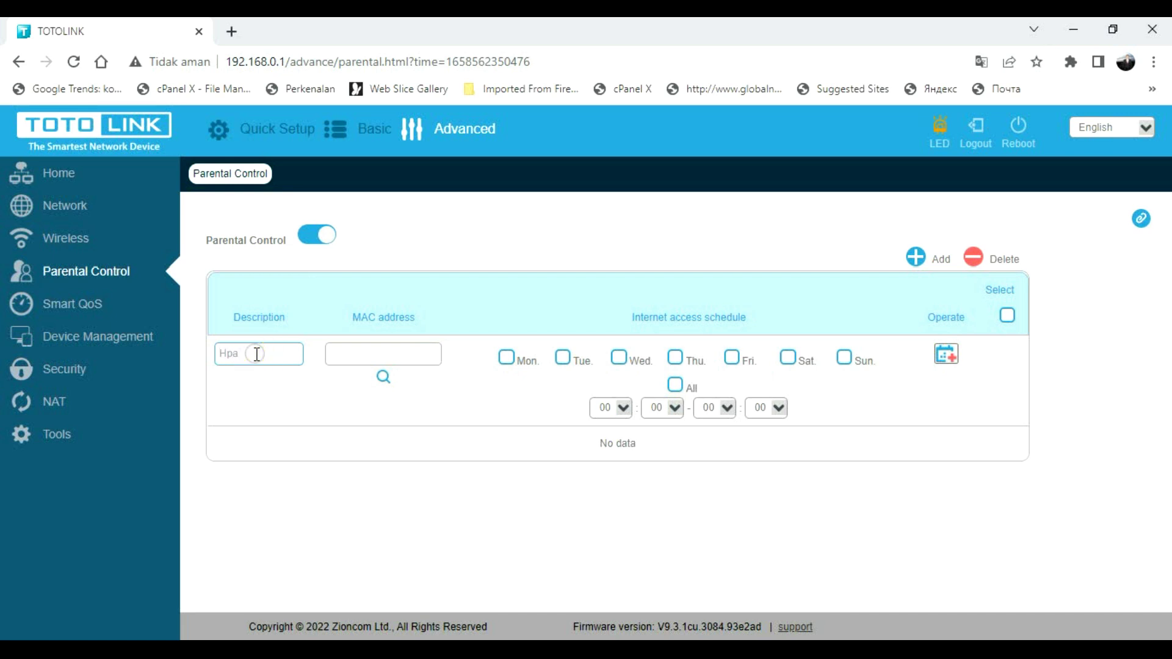
pyautogui.press('BackSpace')
pyautogui.click(346, 352)
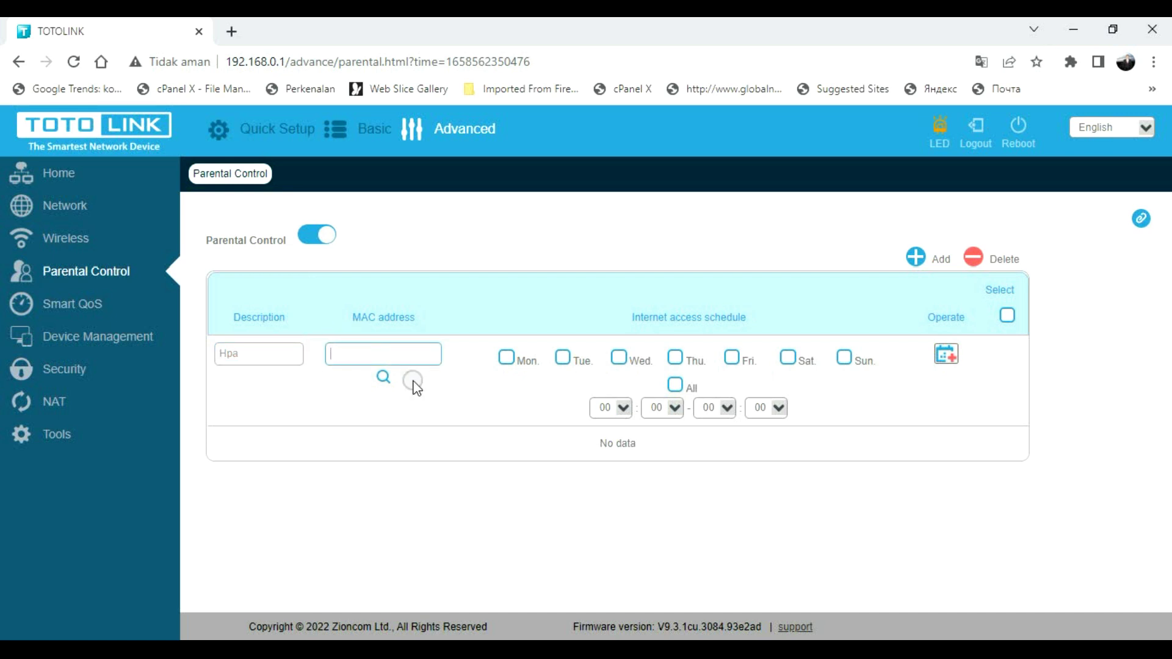
pyautogui.click(373, 132)
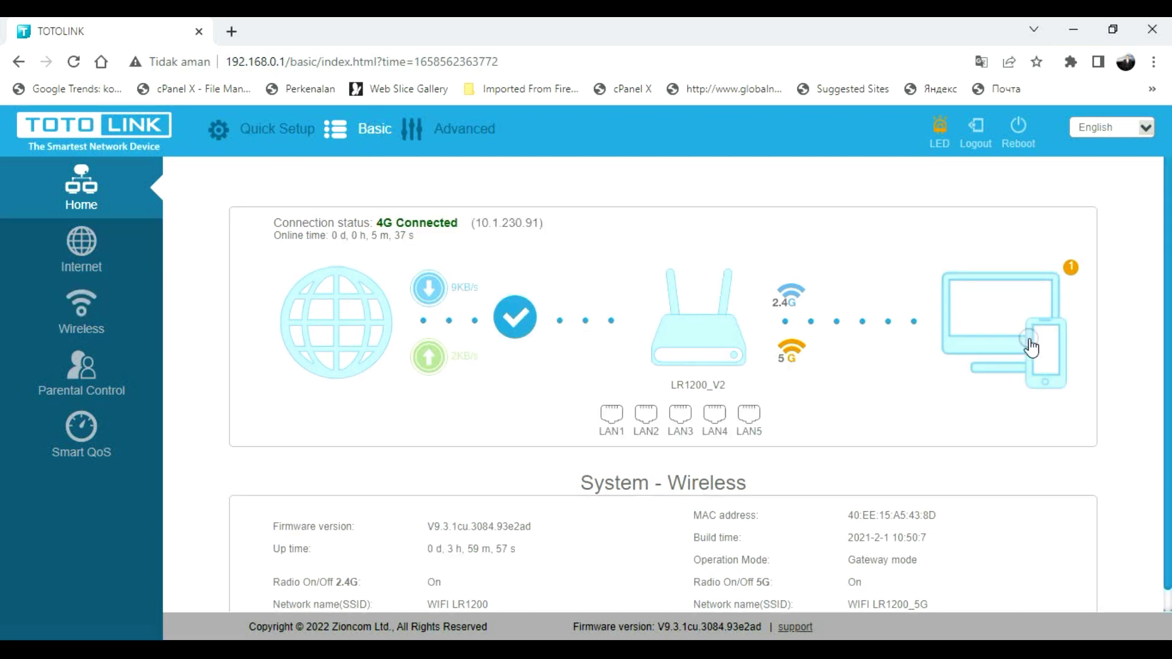
# - Copy the computer's MAC address from the connected devices list
pyautogui.click(991, 312)
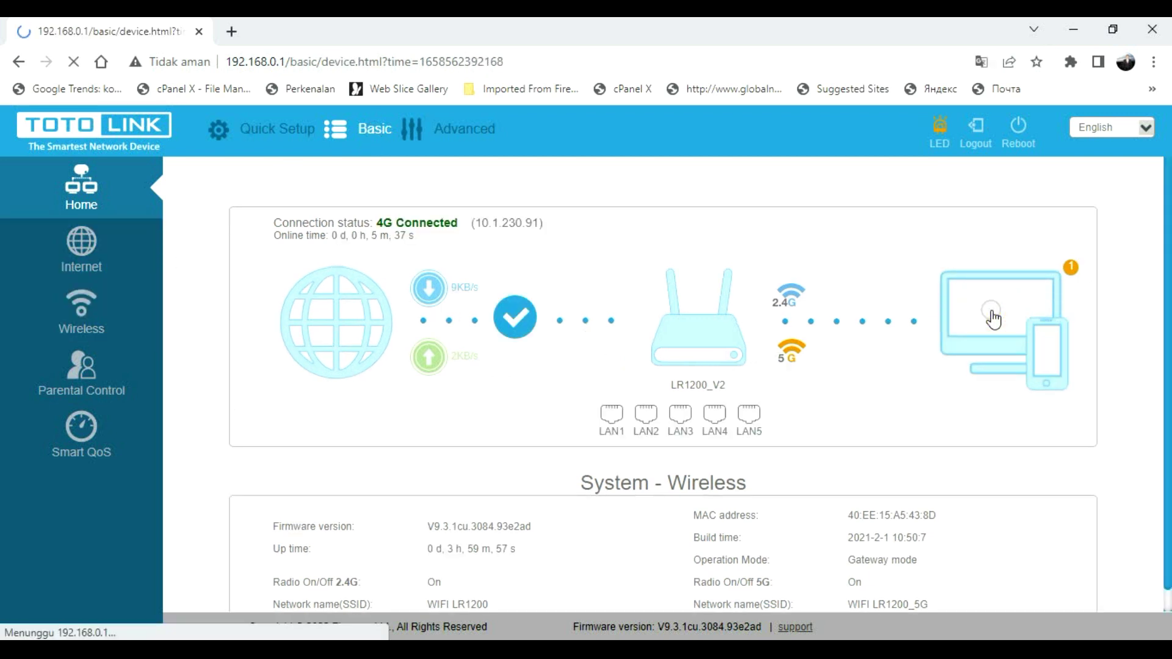
pyautogui.moveTo(370, 352); pyautogui.dragTo(468, 362)
pyautogui.rightClick(468, 361)
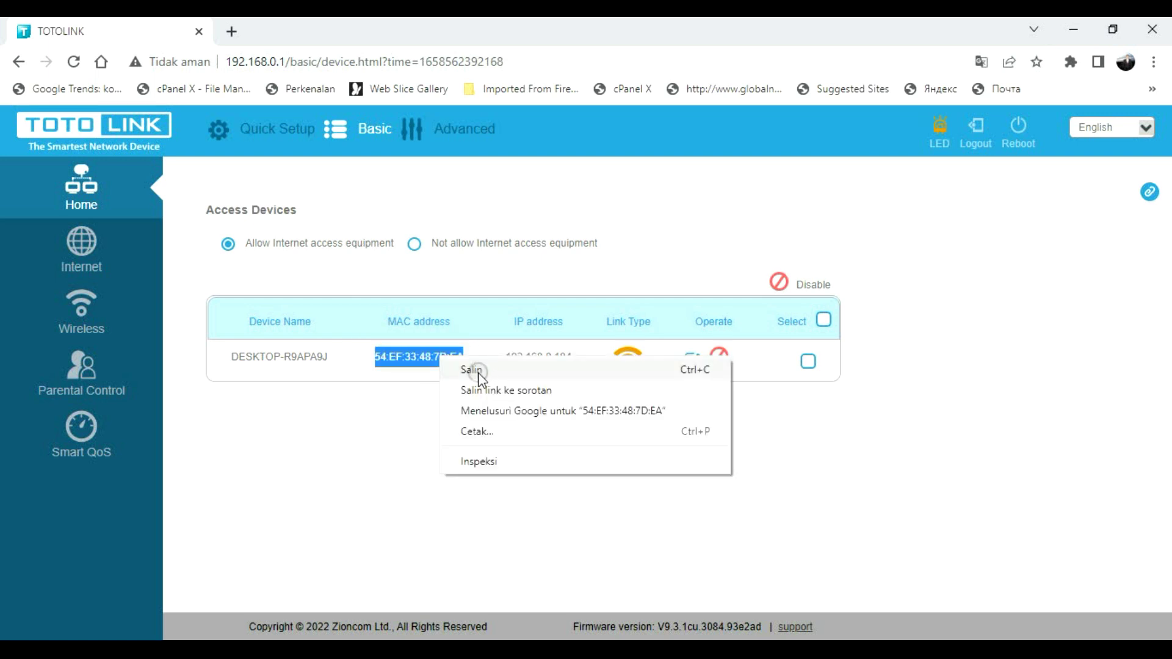
pyautogui.click(478, 370)
# - Add a parental control entry with a description and the pasted MAC address
pyautogui.click(99, 280)
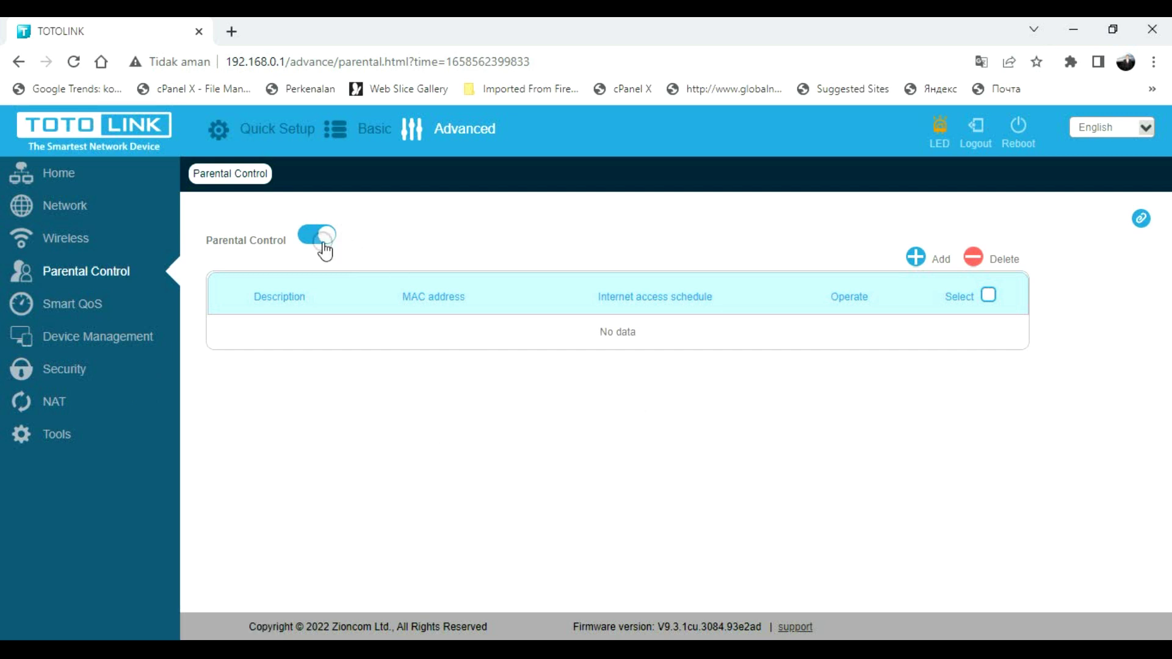
pyautogui.click(925, 266)
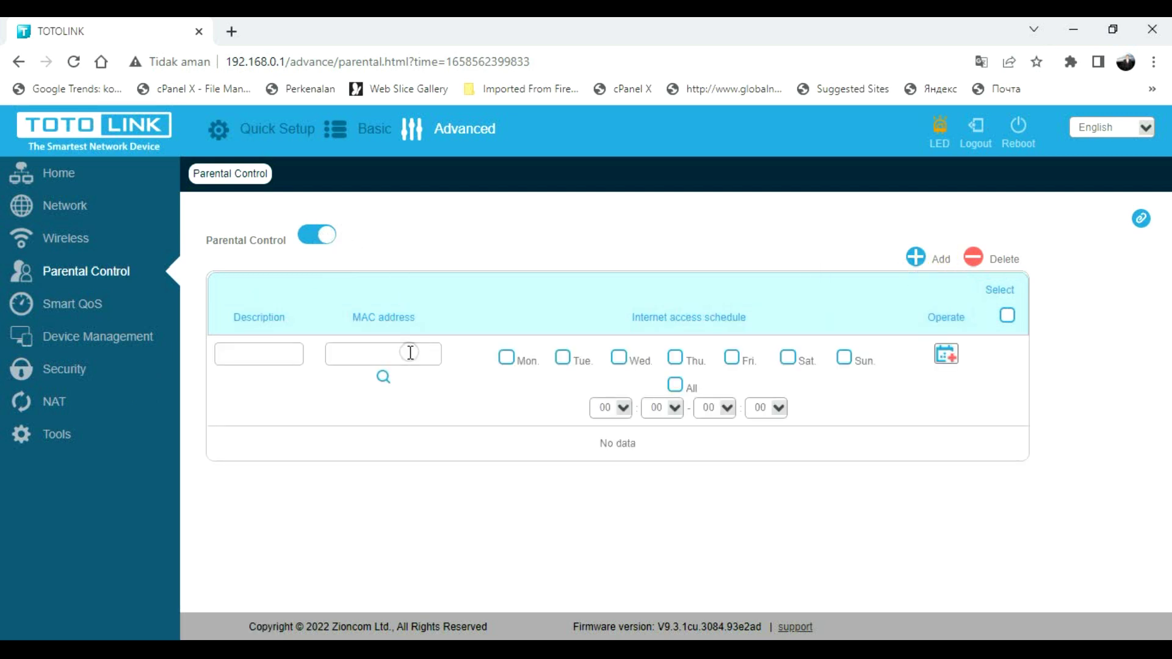
pyautogui.click(274, 354)
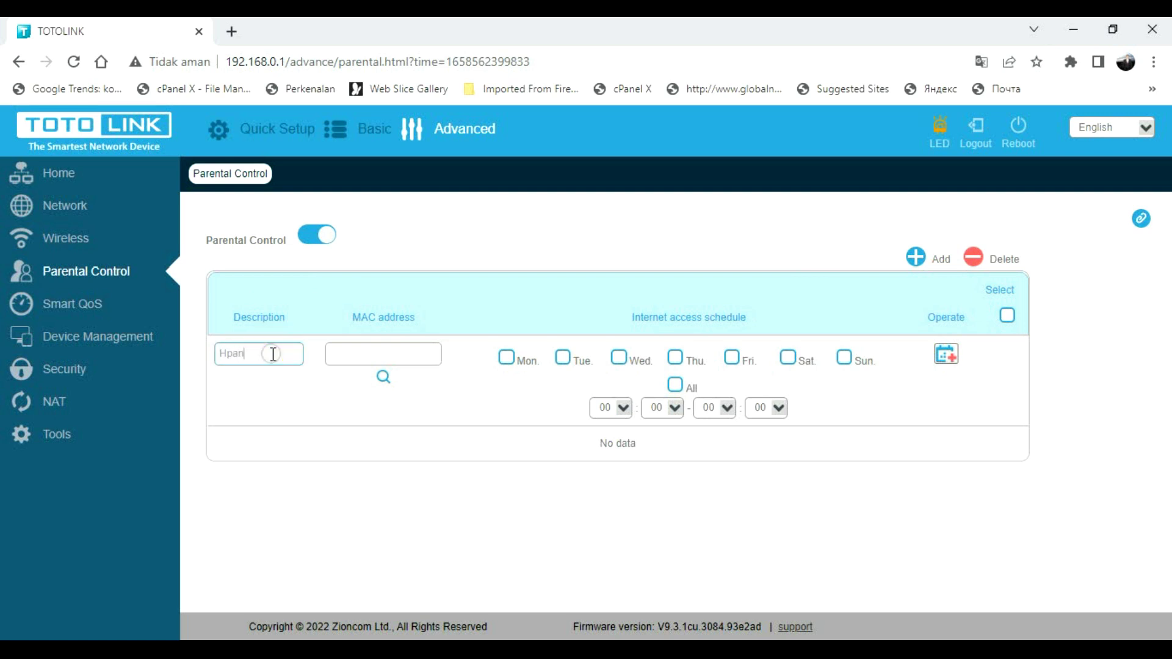
pyautogui.click(356, 347)
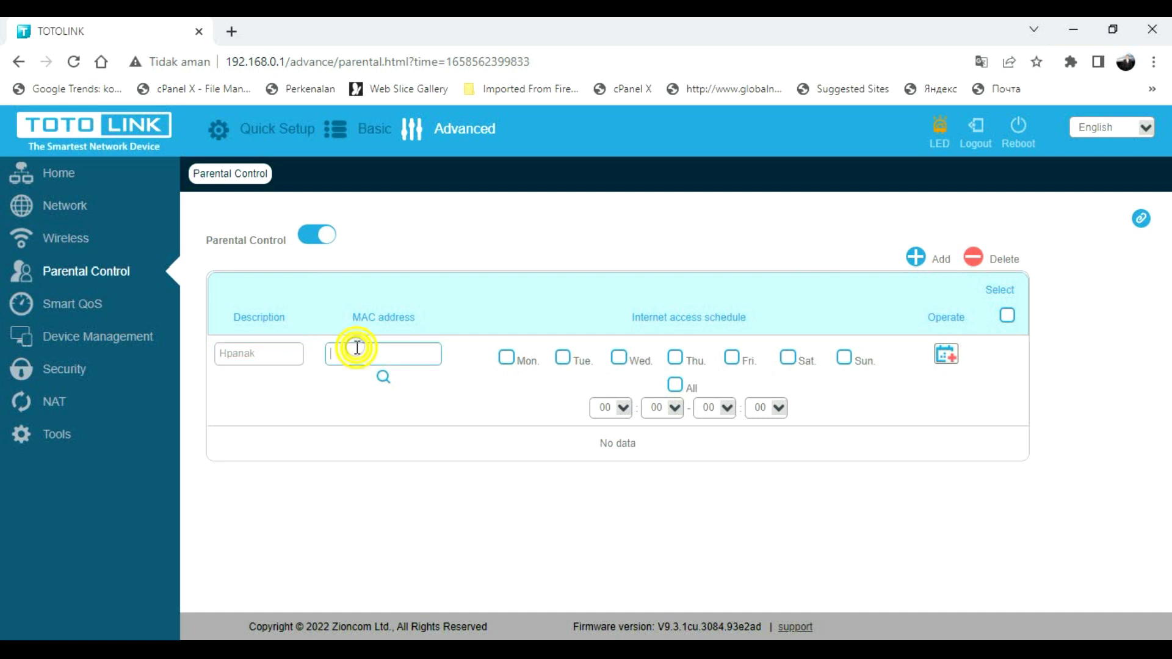
pyautogui.hotkey('ctrl', 'v')
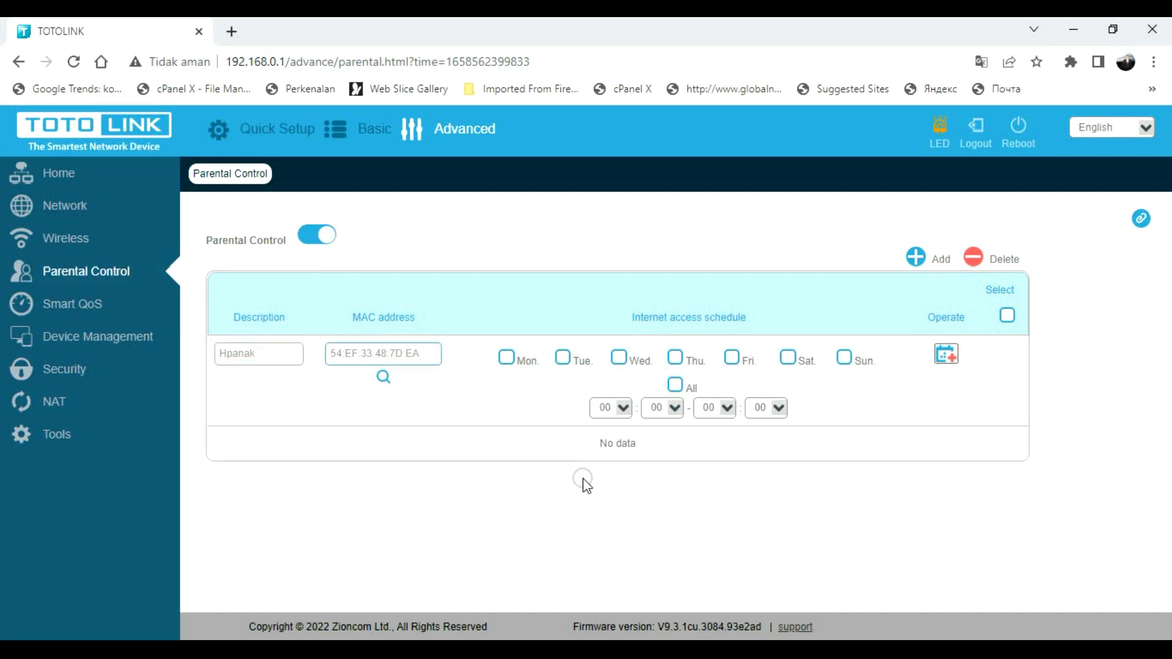
# - Schedule the entry for Monday with internet access from 07:00 to 13:00
pyautogui.click(509, 358)
pyautogui.doubleClick(515, 366)
pyautogui.click(622, 407)
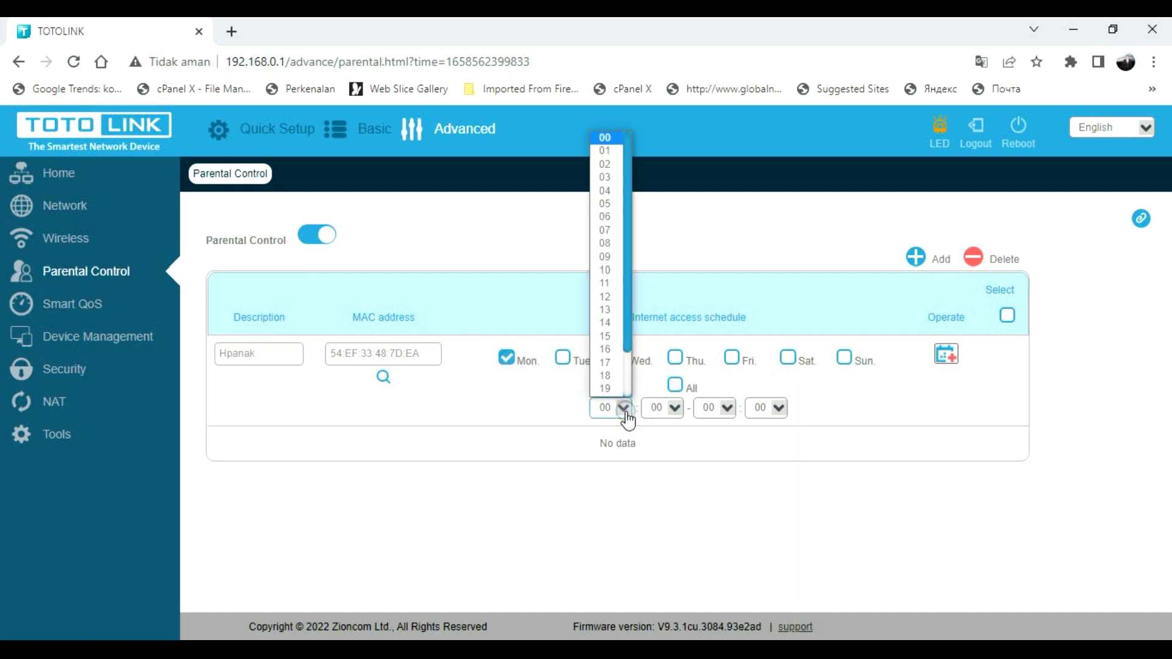
pyautogui.moveTo(625, 233); pyautogui.dragTo(627, 240)
pyautogui.click(617, 218)
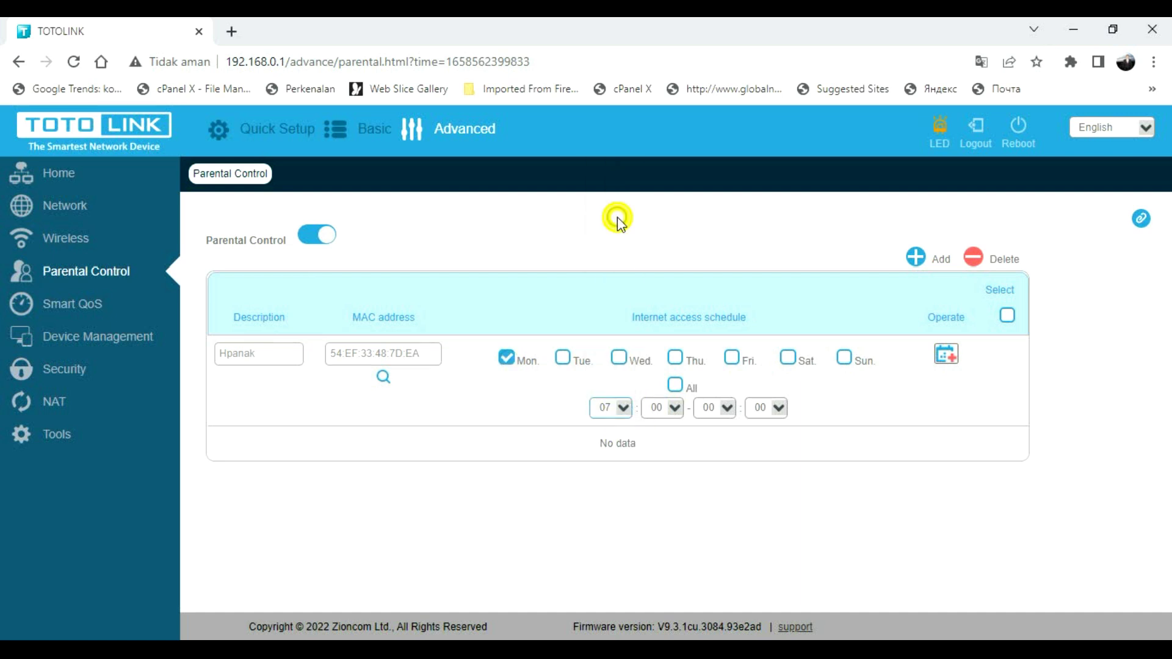
pyautogui.click(726, 409)
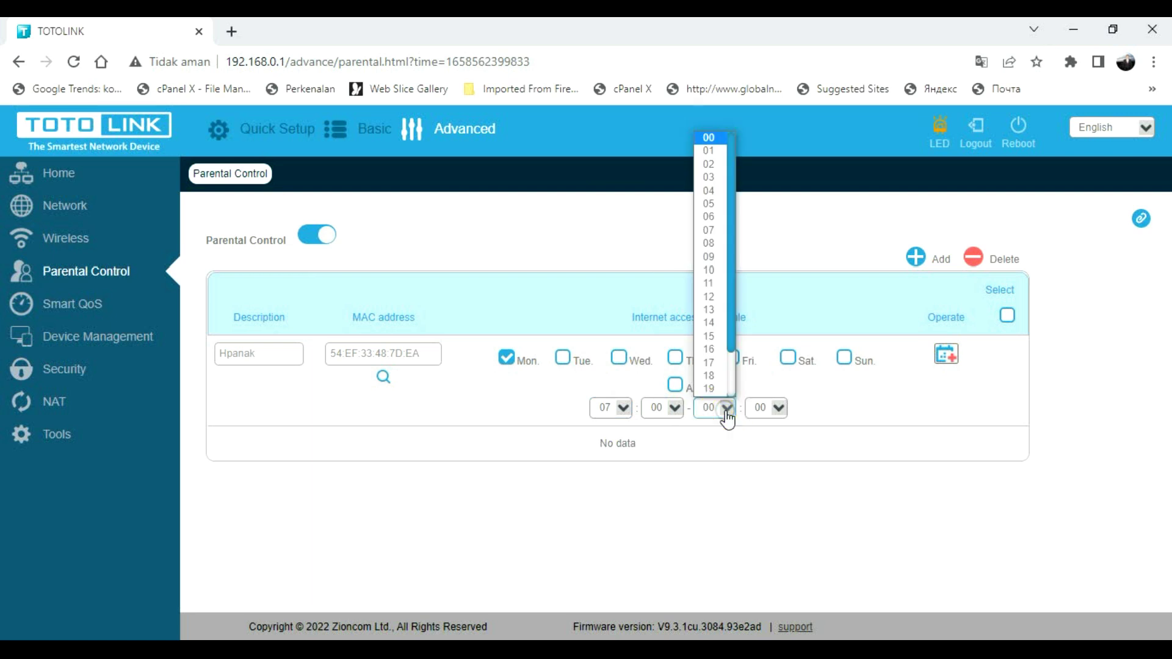
pyautogui.click(720, 310)
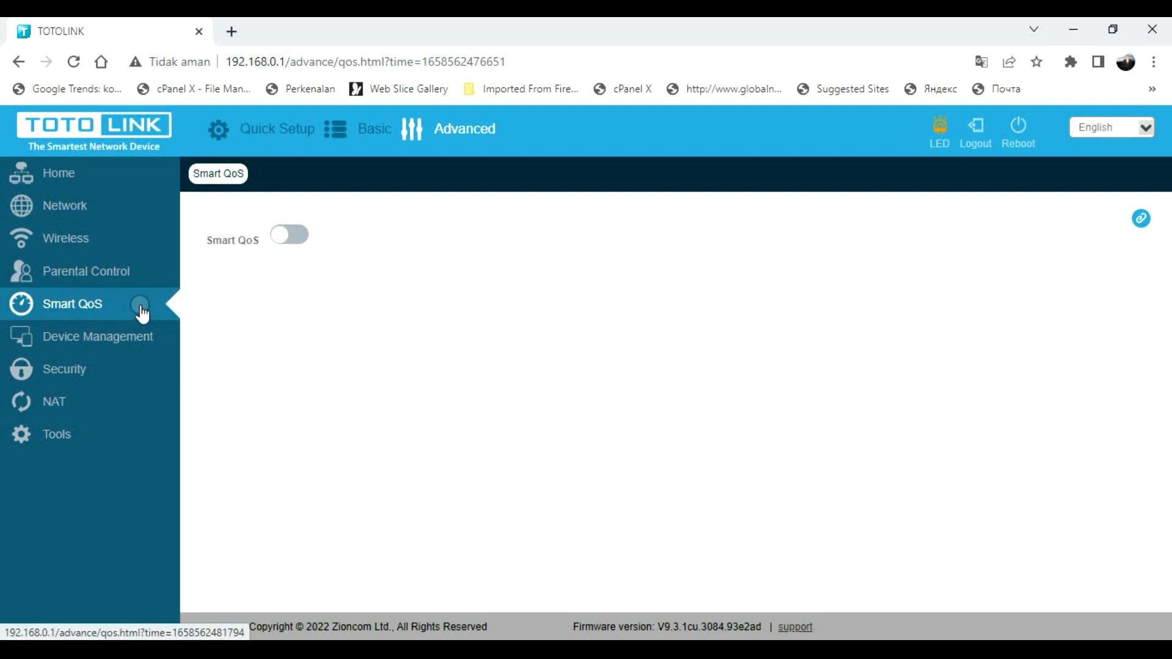
# - Enable Smart QoS and add a PC rule covering 192.168.0.100 to 192.168.0.200
pyautogui.click(285, 239)
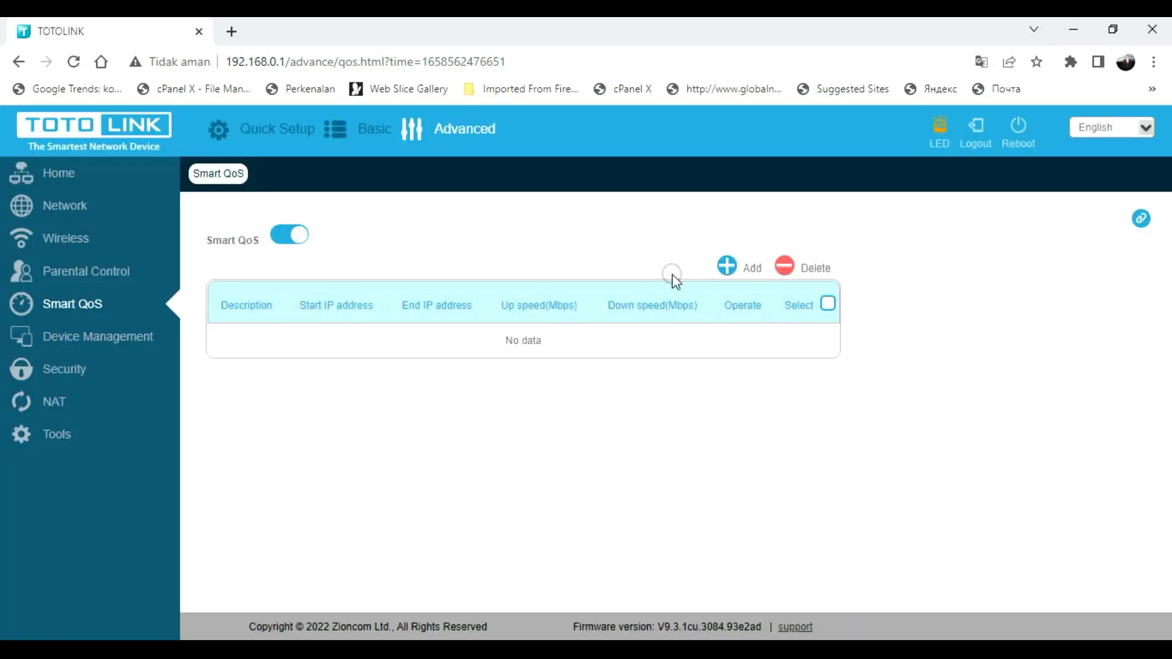
pyautogui.click(727, 266)
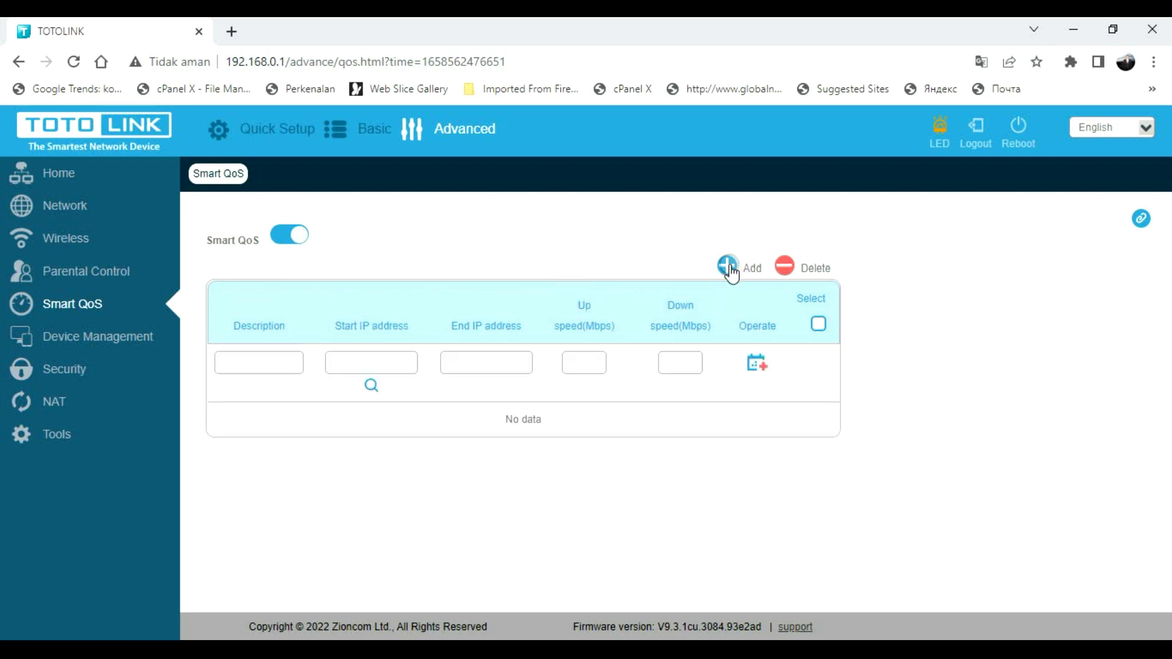
pyautogui.click(273, 361)
pyautogui.click(355, 366)
pyautogui.write('192.168.0.100')
pyautogui.moveTo(405, 361); pyautogui.dragTo(302, 361)
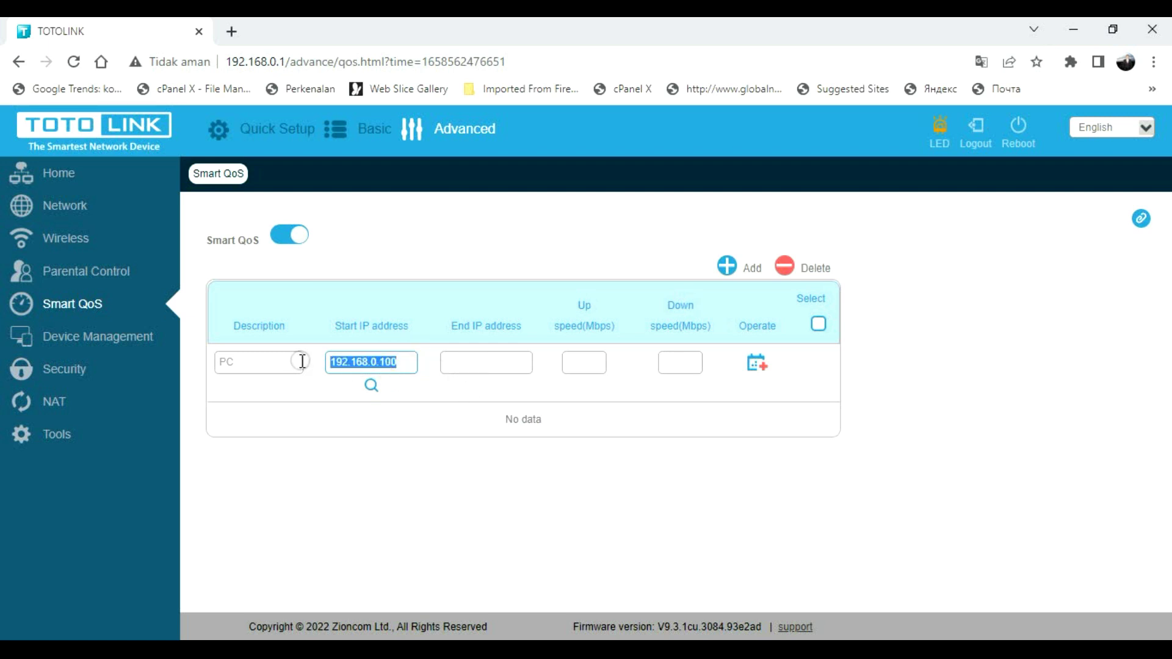
pyautogui.hotkey('ctrl', 'c')
pyautogui.click(474, 362)
pyautogui.hotkey('ctrl', 'v')
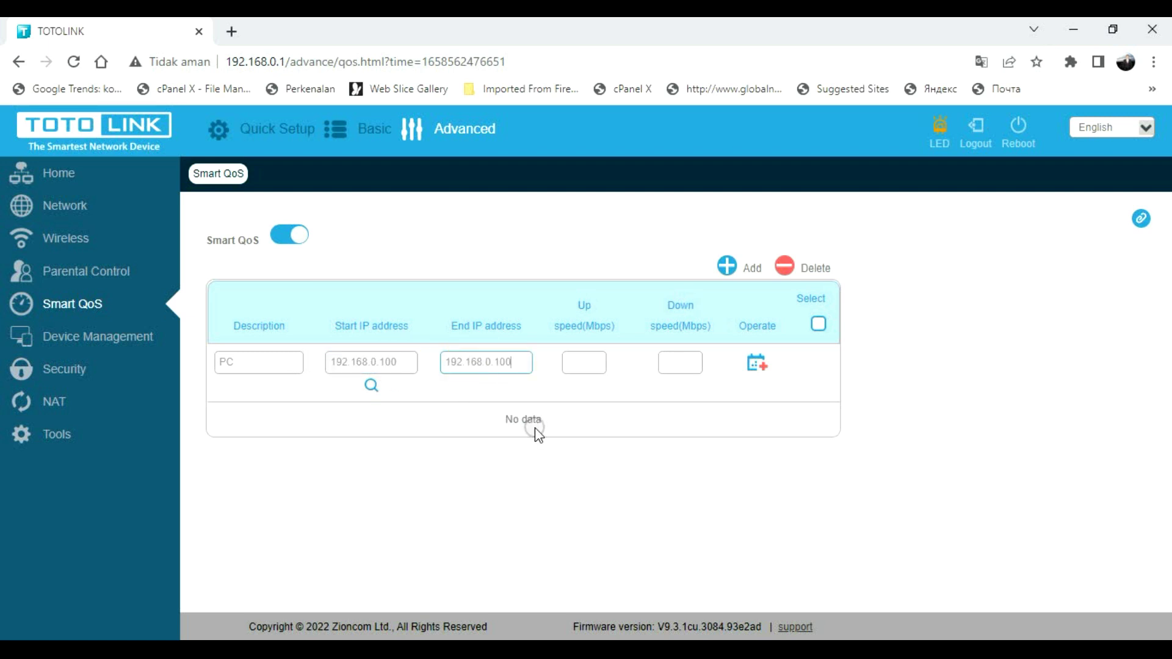
pyautogui.press('BackSpace')
pyautogui.press('BackSpace')
pyautogui.press('BackSpace')
pyautogui.write('200')
# - Limit the PC rule to 1 Mbps upload and 2 Mbps download and save it
pyautogui.click(589, 364)
pyautogui.write('1')
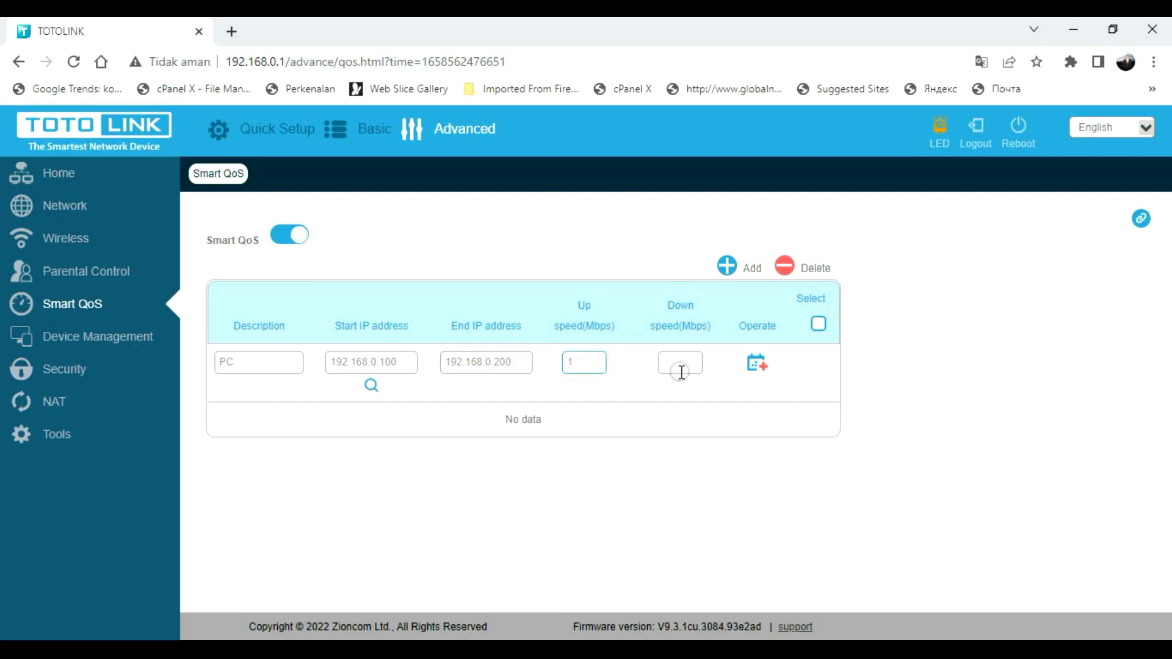
pyautogui.click(685, 366)
pyautogui.write('2')
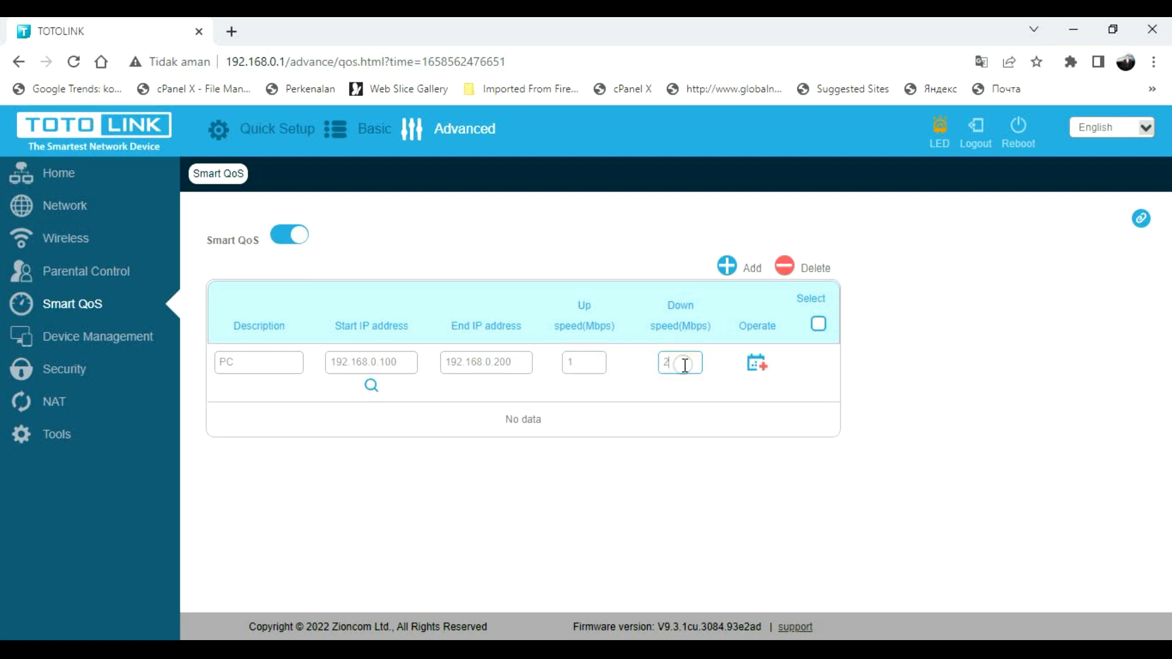
pyautogui.click(765, 371)
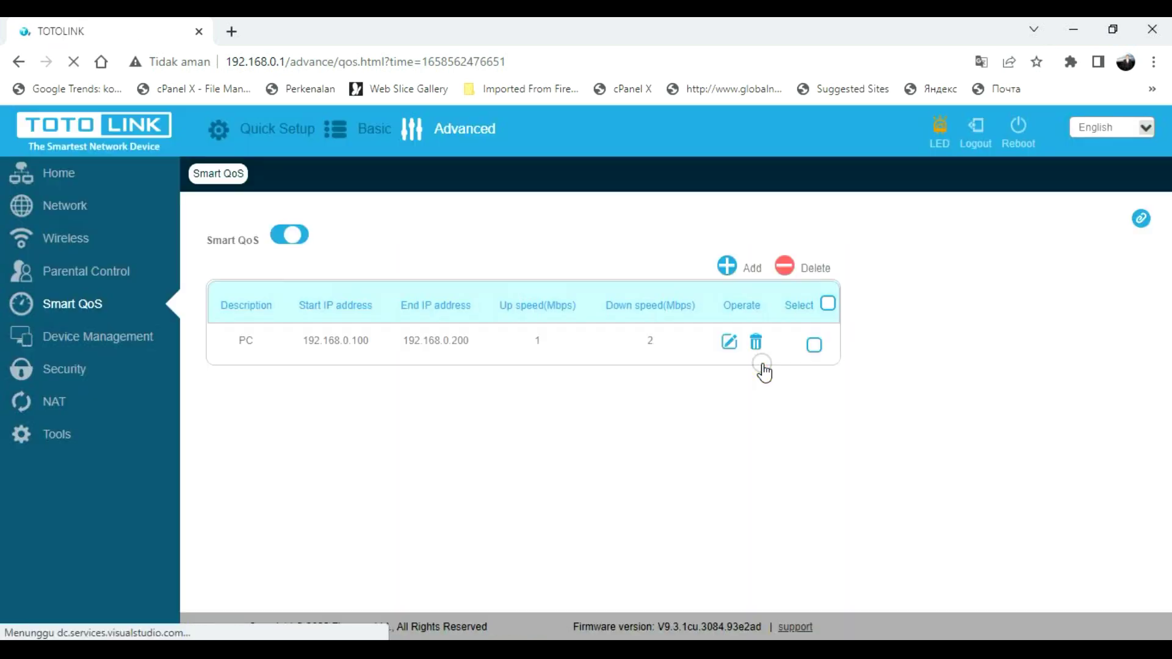
# - Load speedtest.net in a new tab and check which Wi-Fi network is connected
pyautogui.click(310, 344)
pyautogui.click(231, 31)
pyautogui.write('sp')
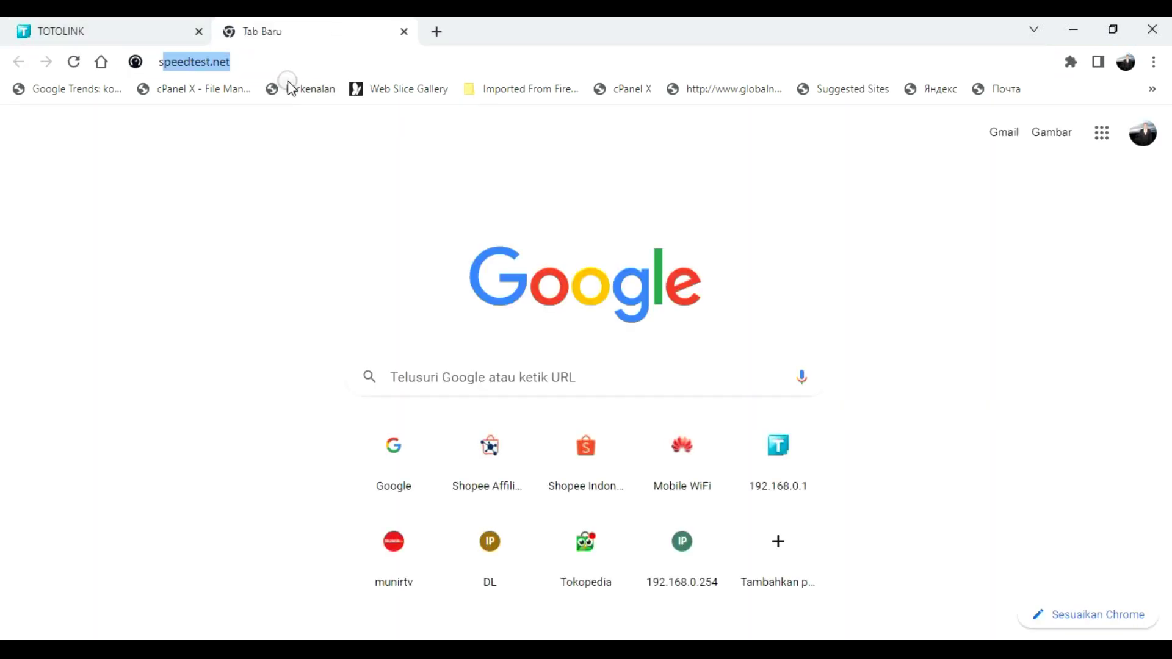
pyautogui.write('e')
pyautogui.press('Return')
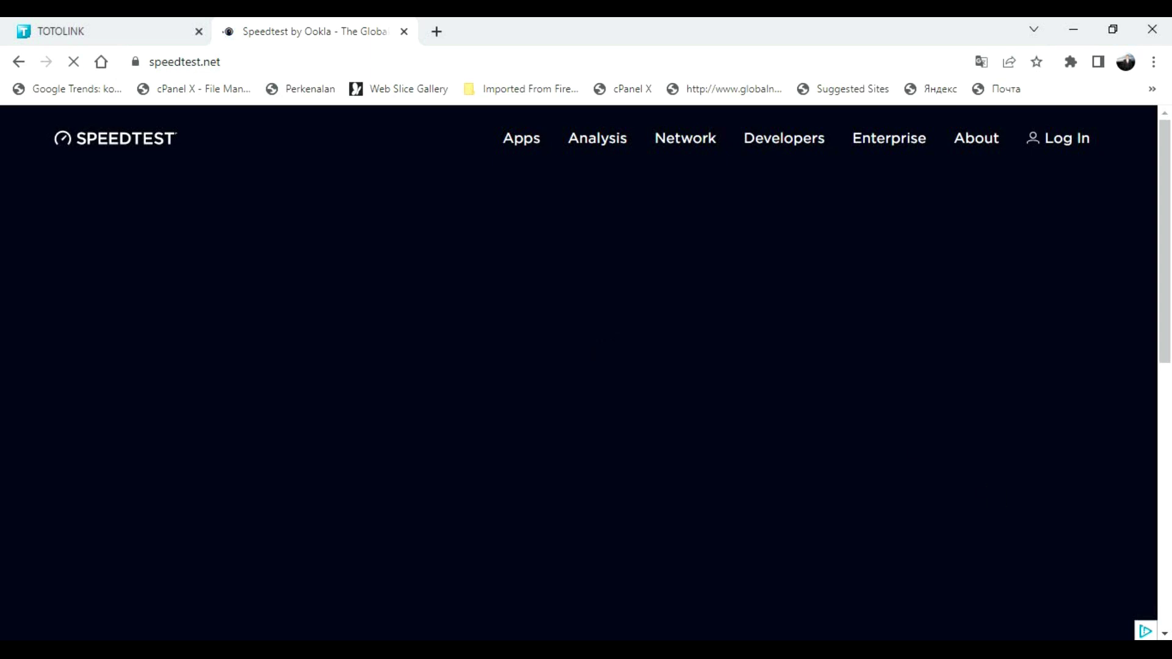
pyautogui.click(961, 638)
pyautogui.click(1003, 623)
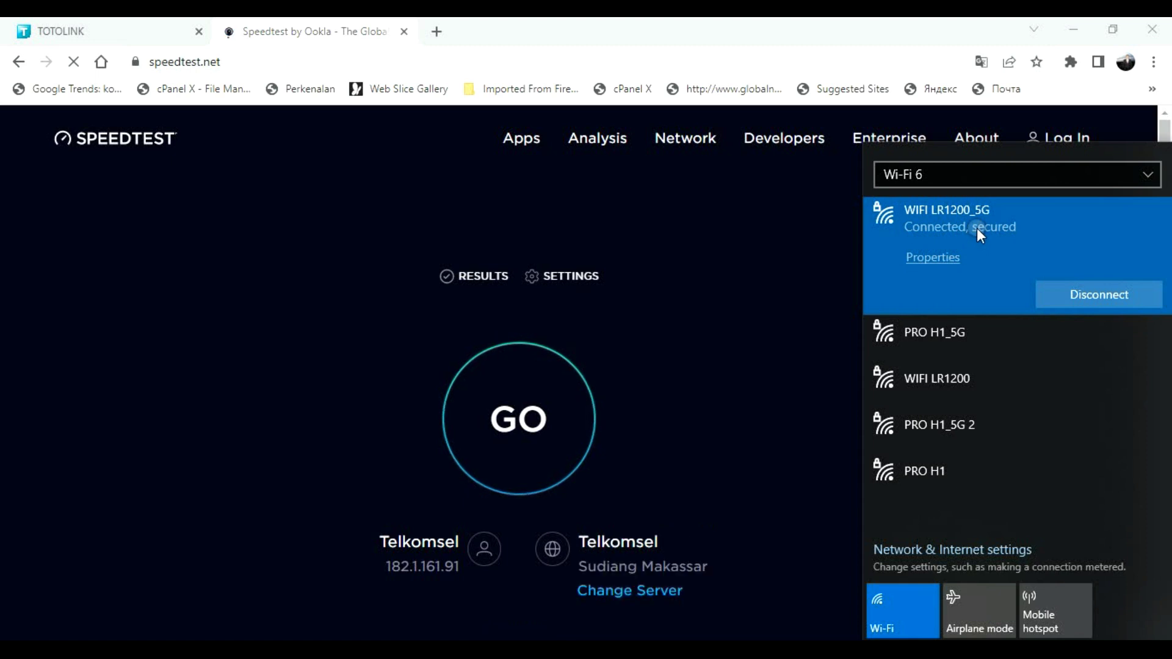
# - Run the speed test, getting 1.54 Mbps download and 1.26 Mbps upload
pyautogui.click(548, 406)
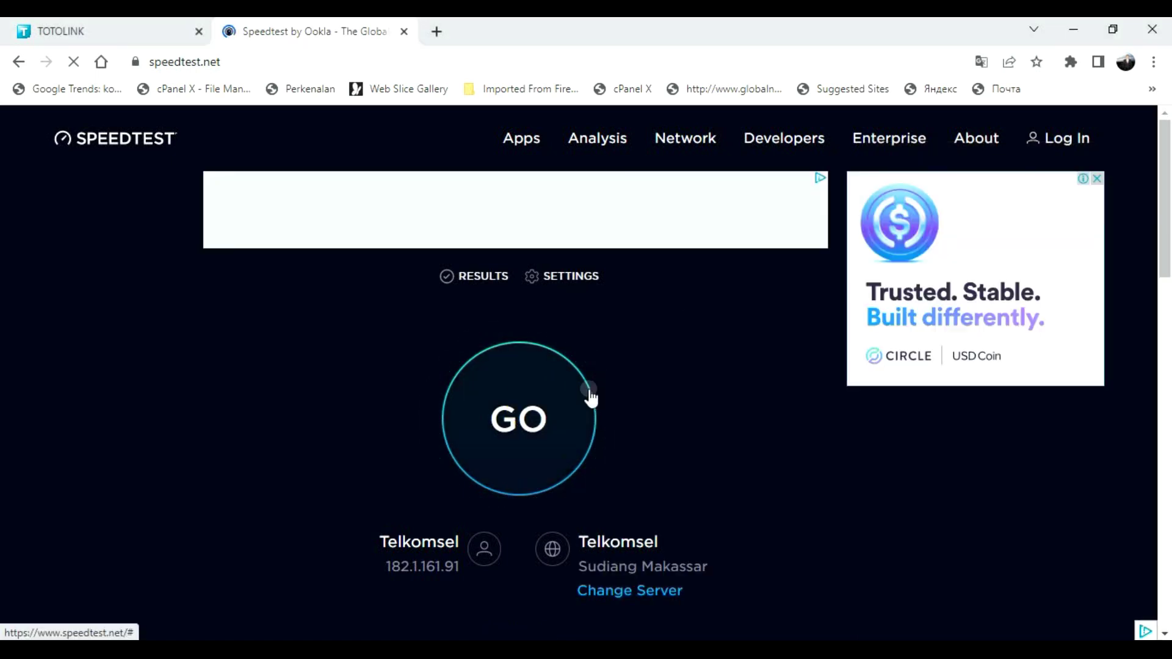
pyautogui.click(193, 40)
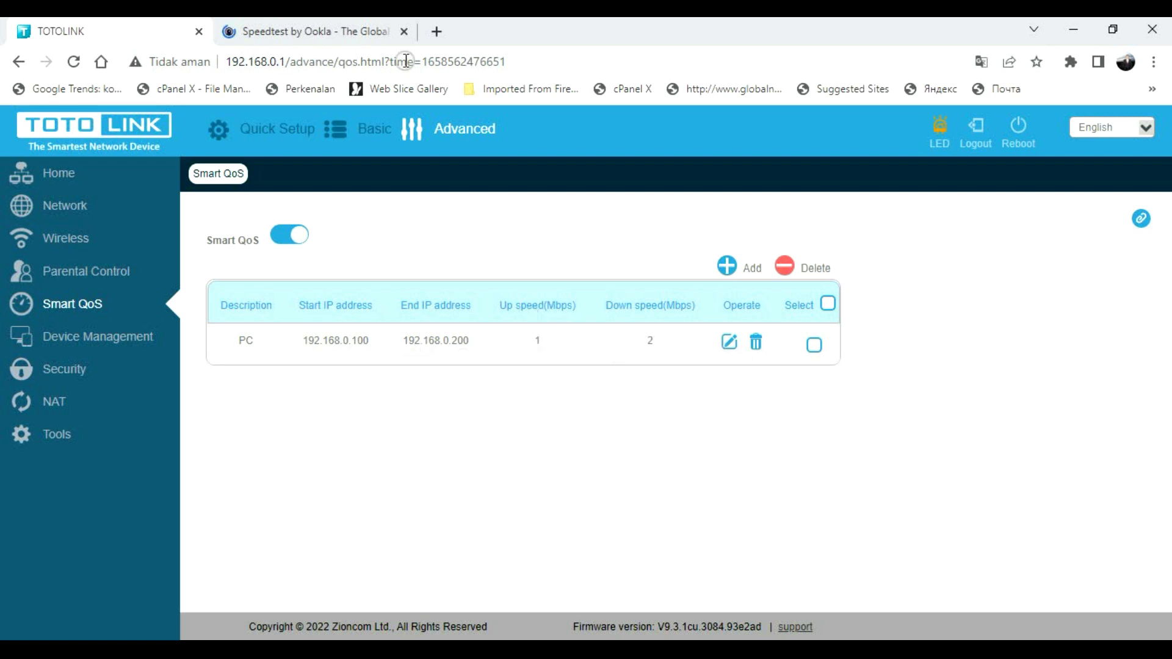
pyautogui.click(361, 30)
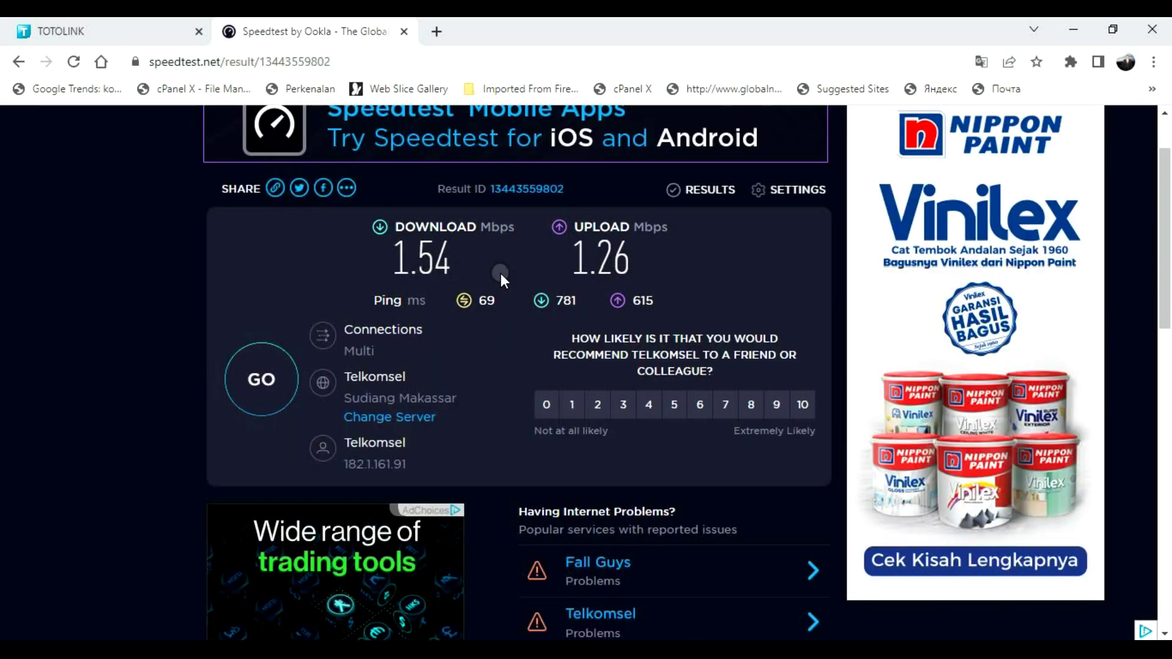
# - Rerun the speed test, which now reports 2.17 Mbps download, 1.16 Mbps upload, 100 ms ping
pyautogui.click(266, 373)
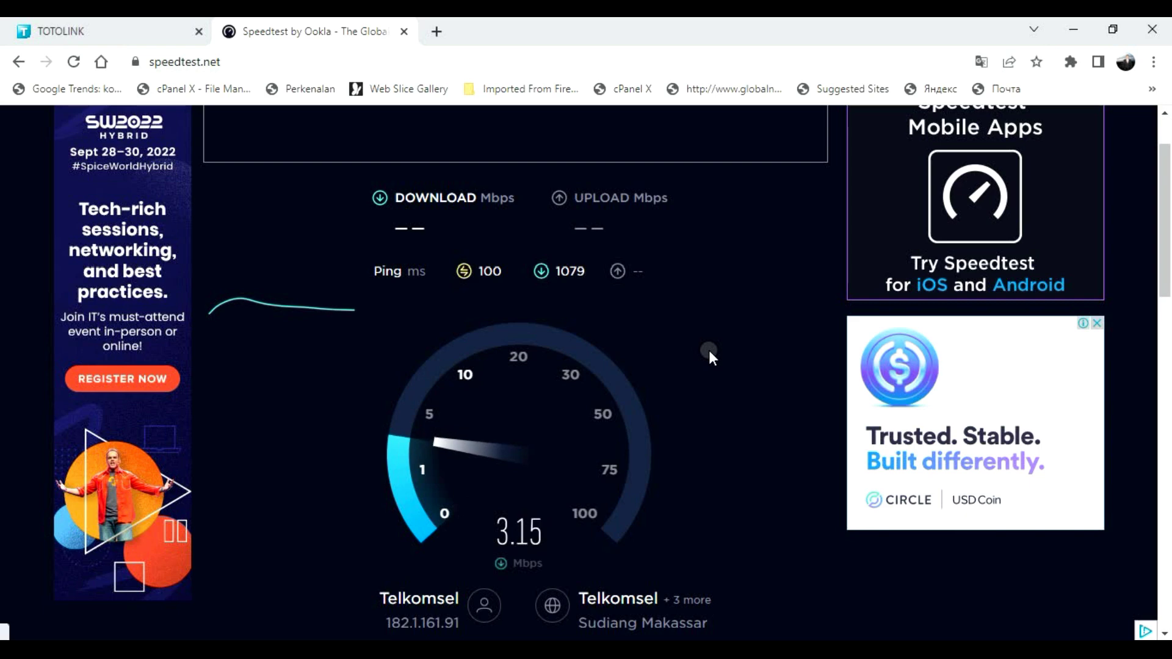
pyautogui.scroll(-3, 708, 350)
pyautogui.scroll(3, 709, 350)
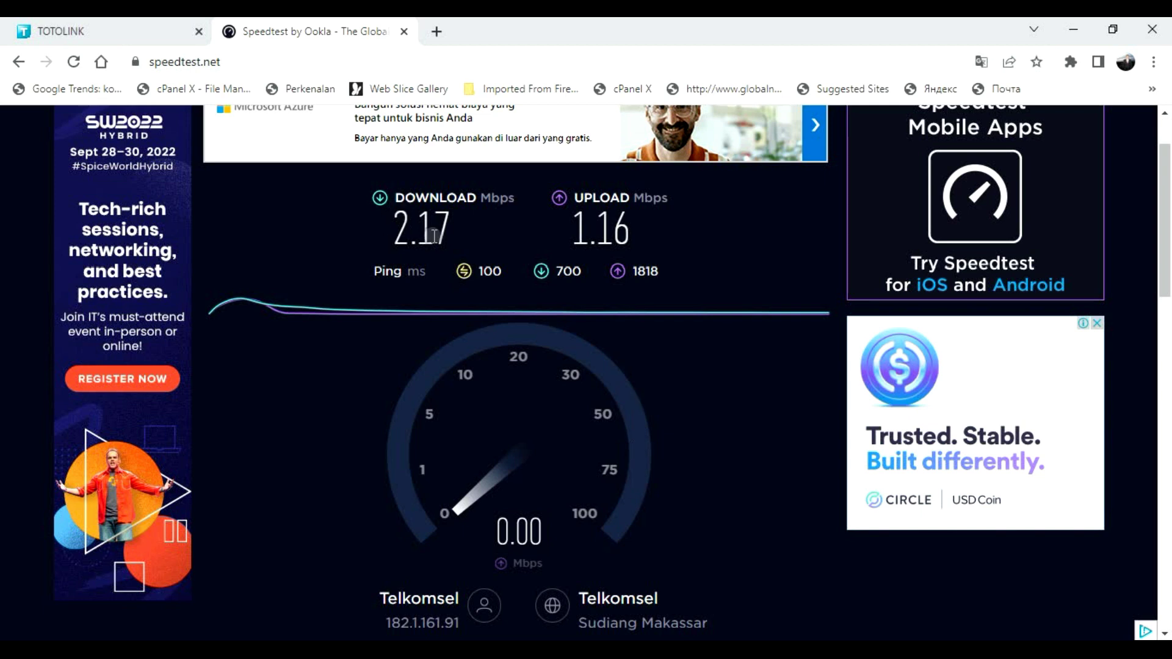
# - Delete the PC QoS rule and switch Smart QoS off
pyautogui.click(145, 25)
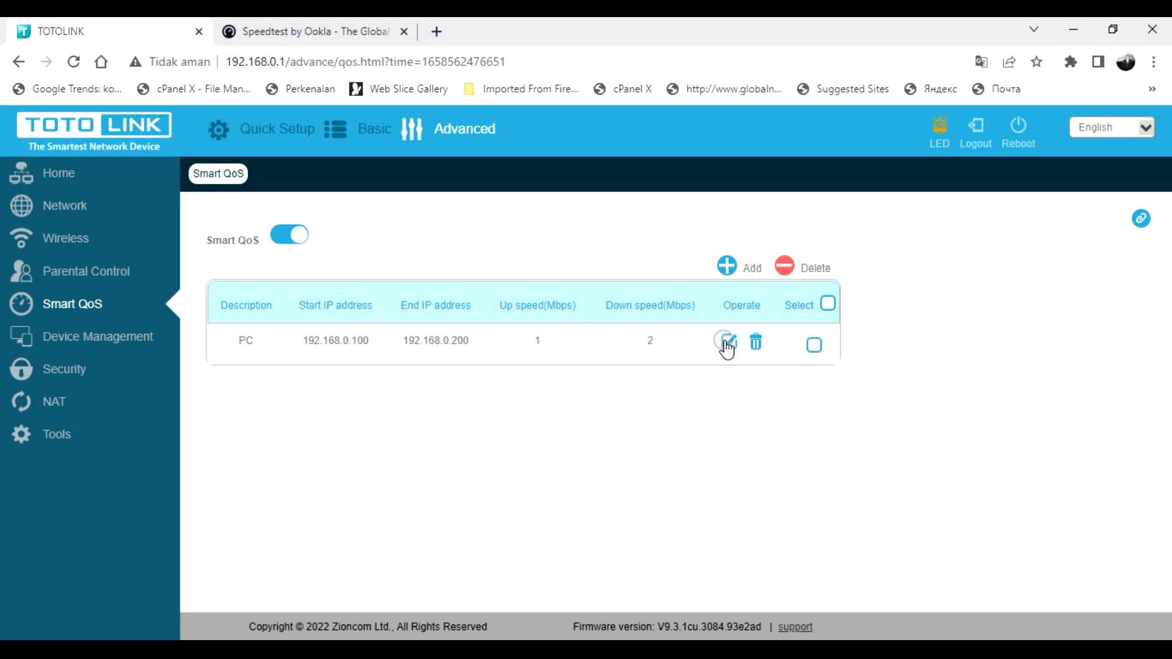
pyautogui.click(755, 341)
pyautogui.click(699, 297)
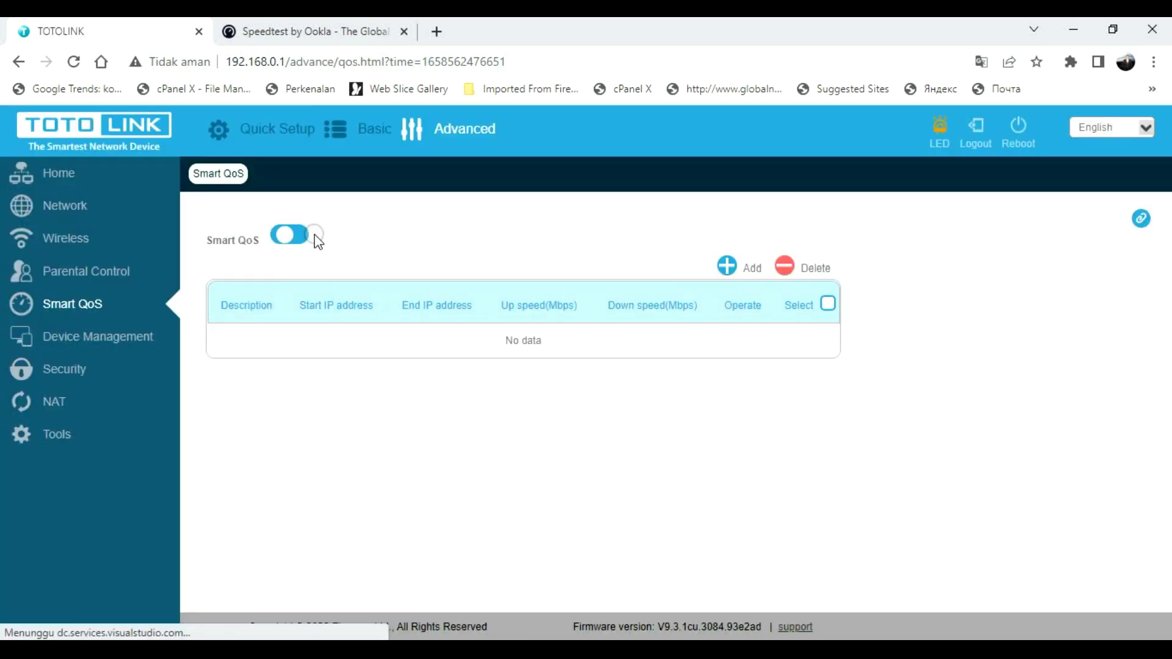
pyautogui.click(317, 238)
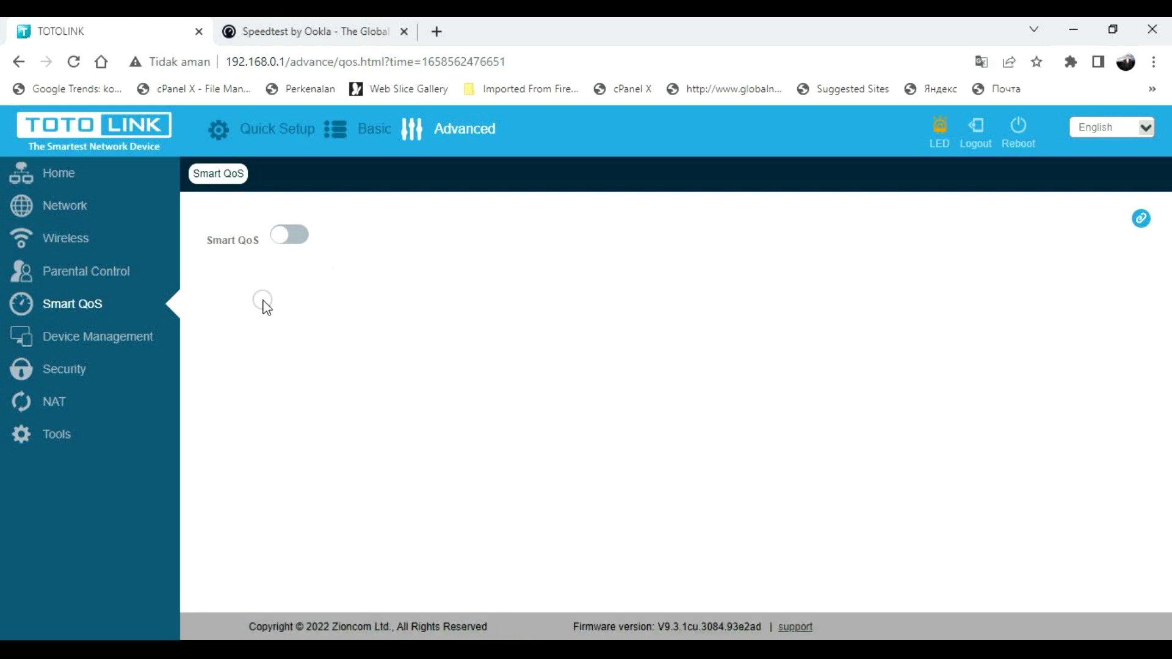
pyautogui.click(111, 339)
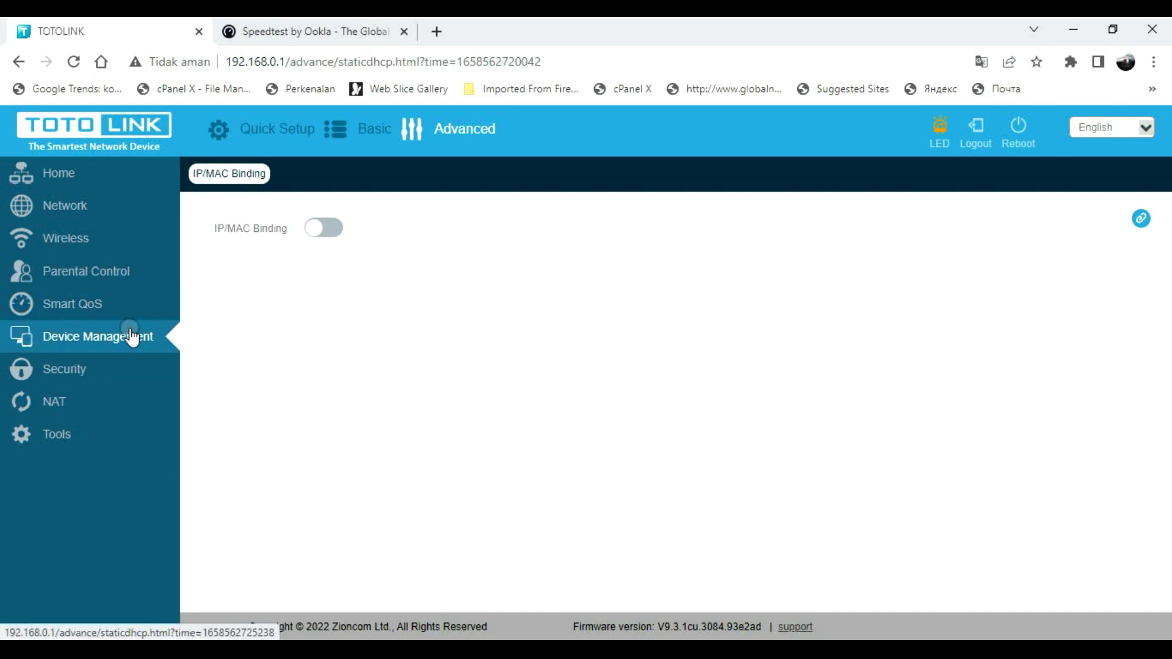
# - Switch IP/MAC Binding on and add an empty binding entry row
pyautogui.click(127, 340)
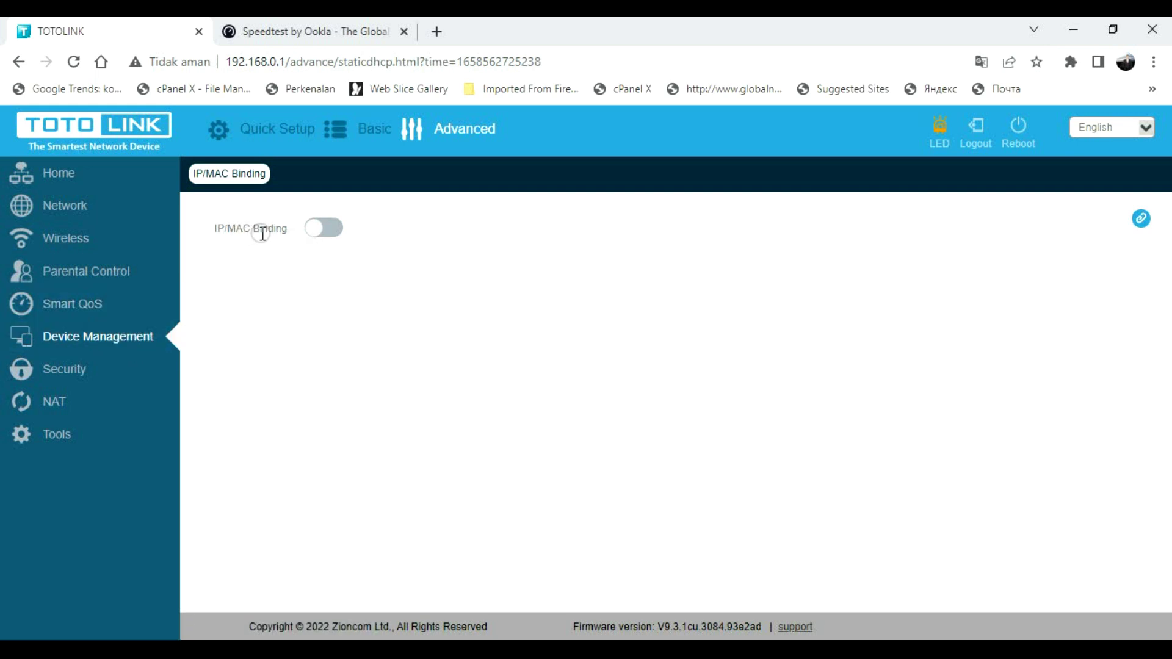
pyautogui.click(319, 237)
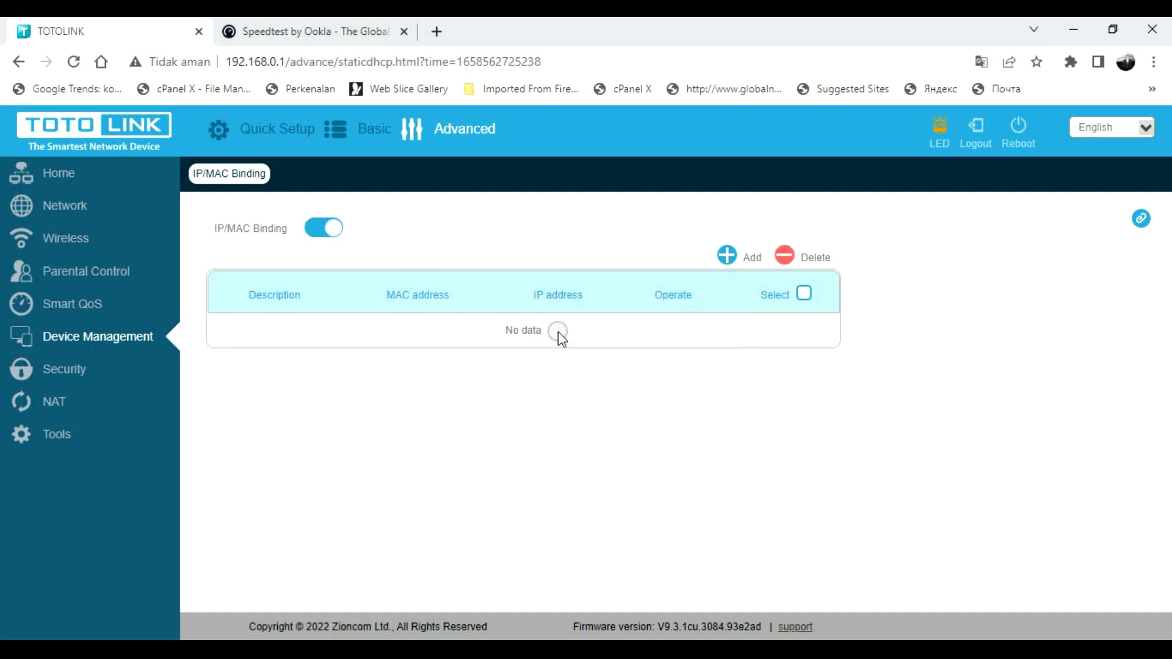
pyautogui.click(727, 256)
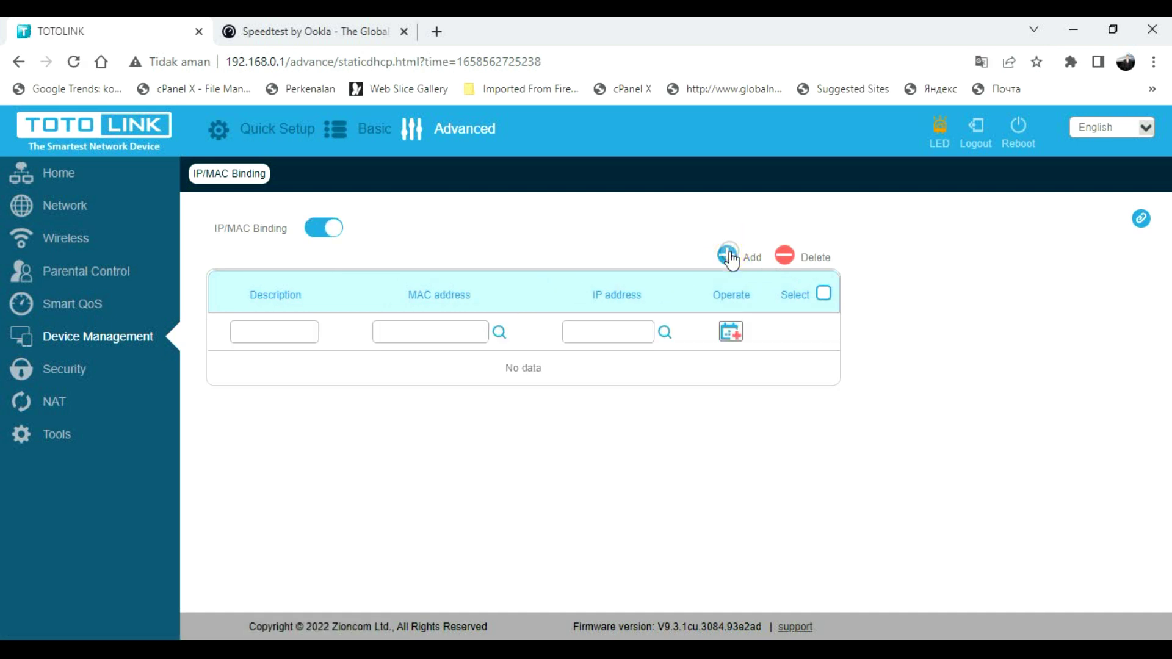
pyautogui.click(282, 330)
pyautogui.click(78, 367)
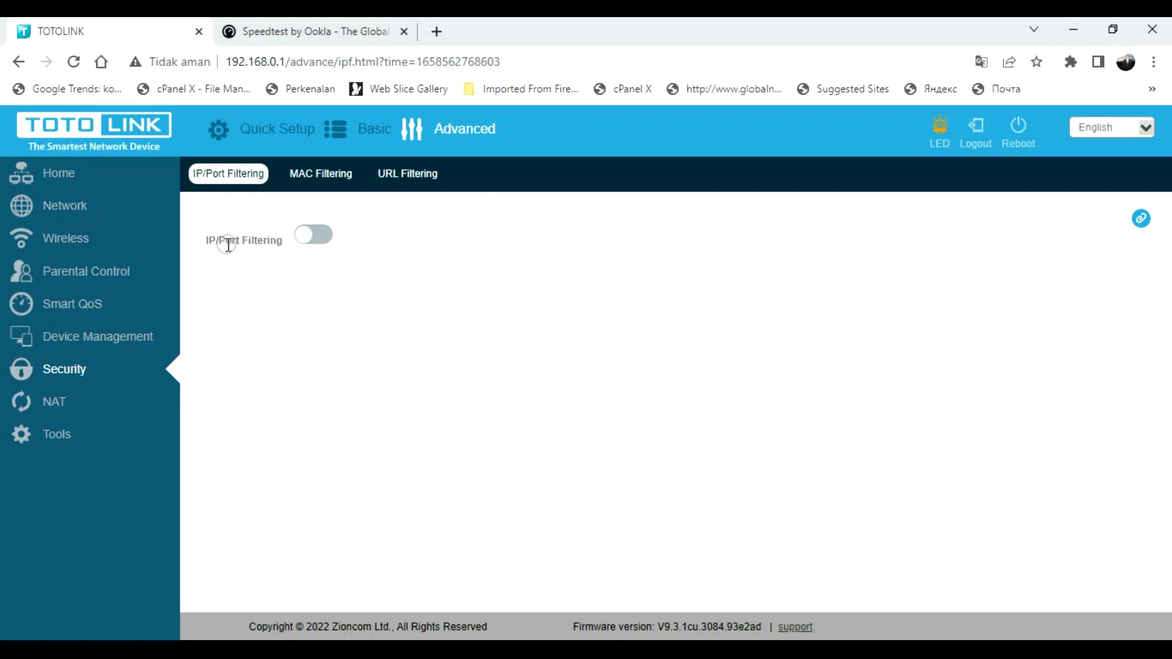
# - Enable IP/Port Filtering and add a blank filtering rule row
pyautogui.click(309, 240)
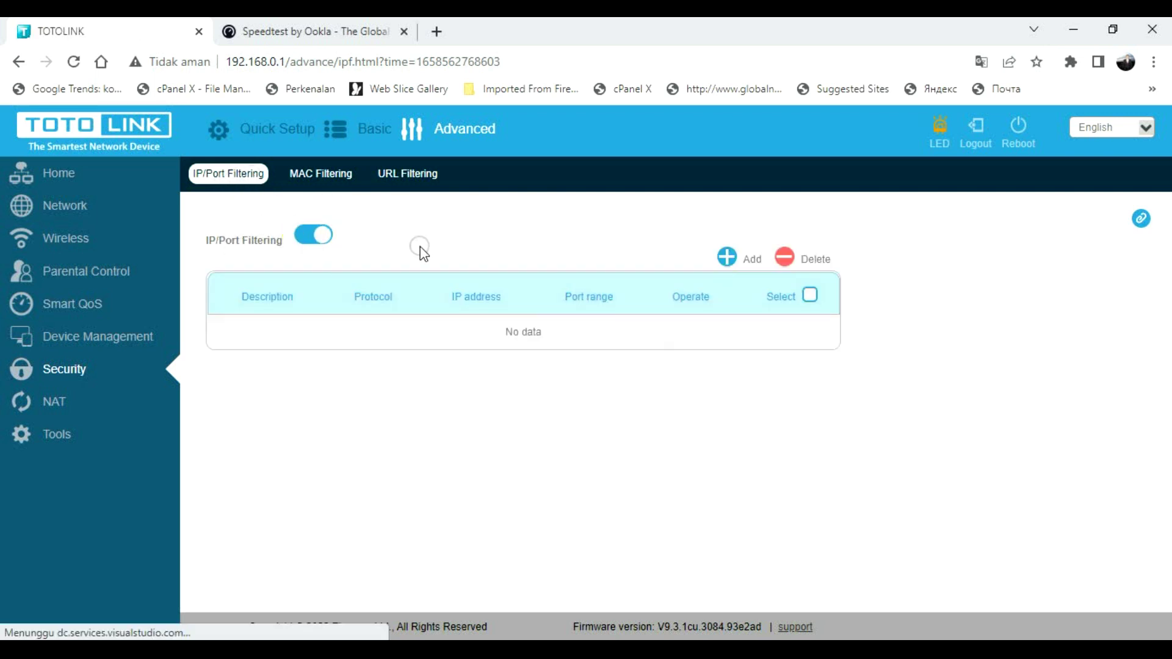
pyautogui.click(728, 257)
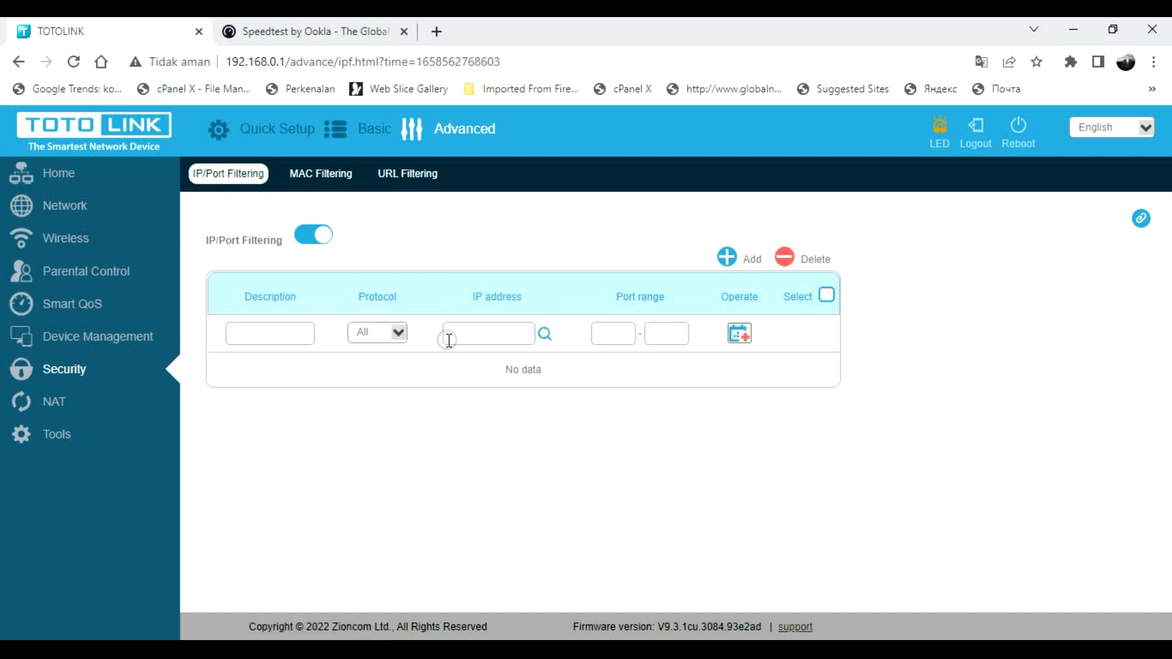
pyautogui.click(407, 174)
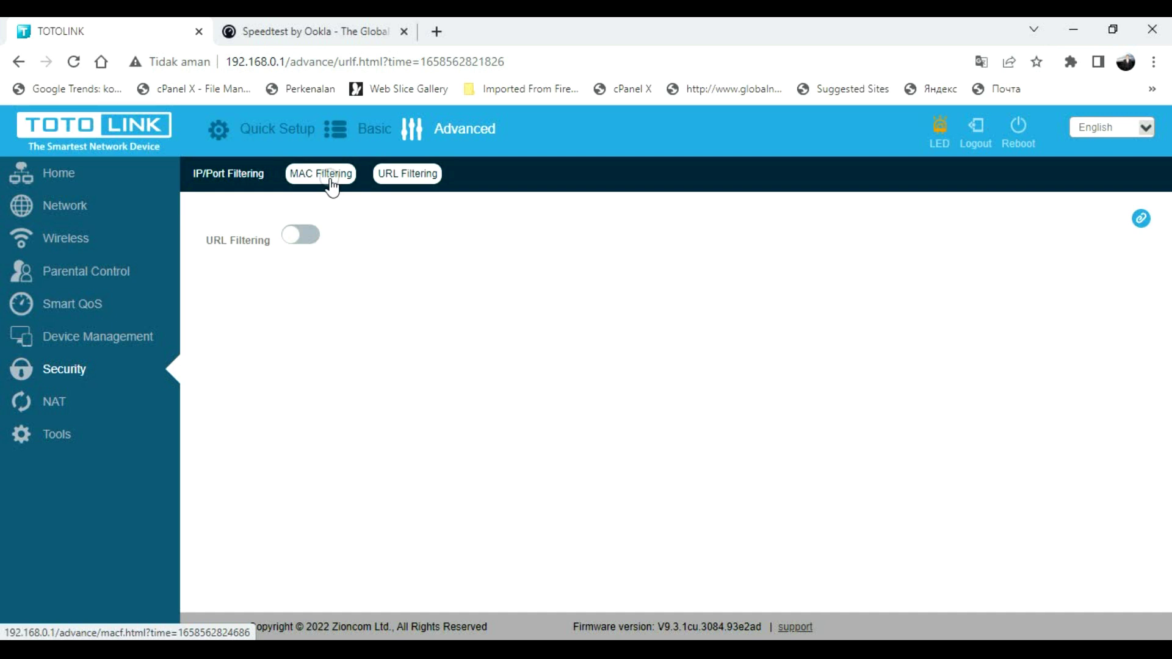
pyautogui.click(404, 181)
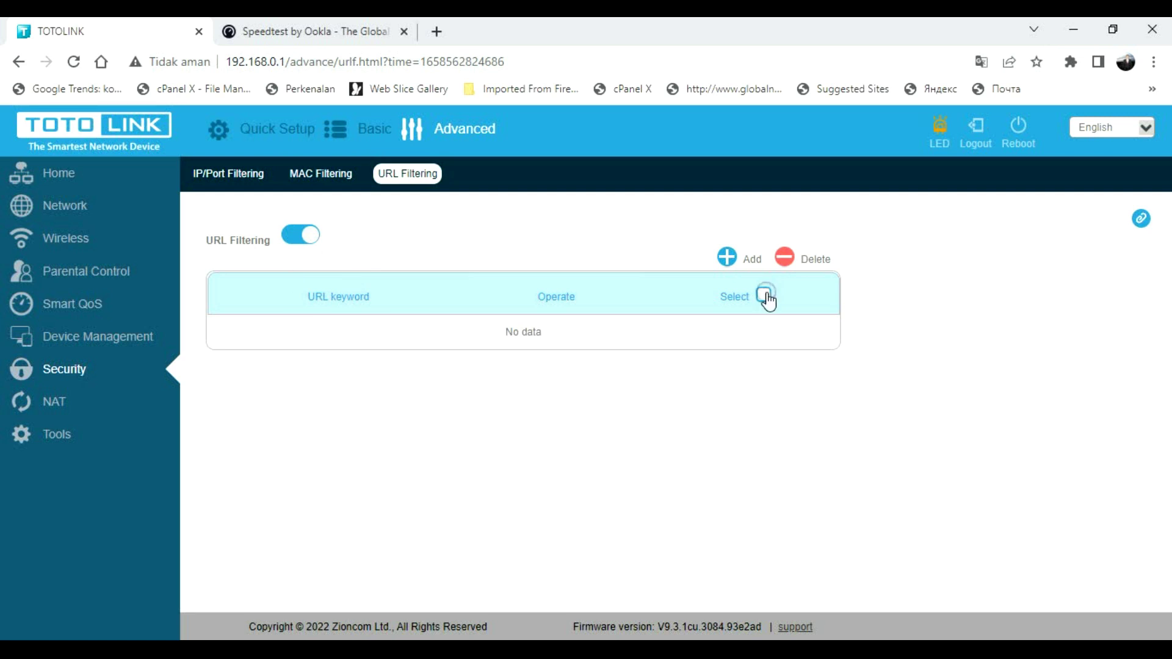
pyautogui.click(735, 263)
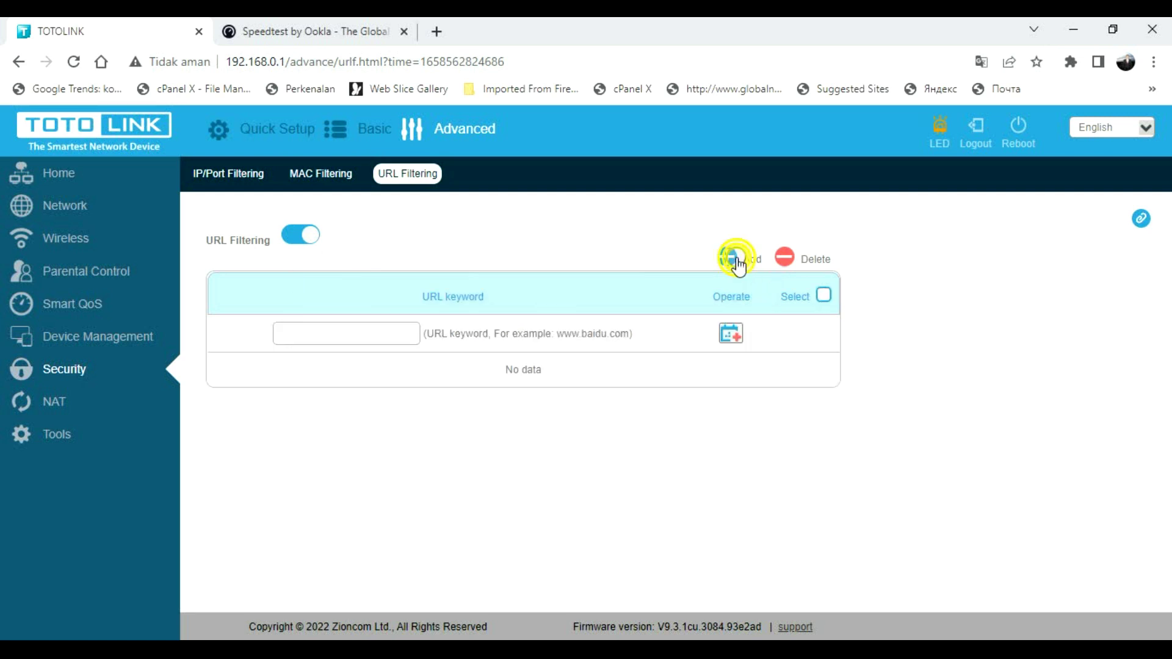
pyautogui.click(338, 322)
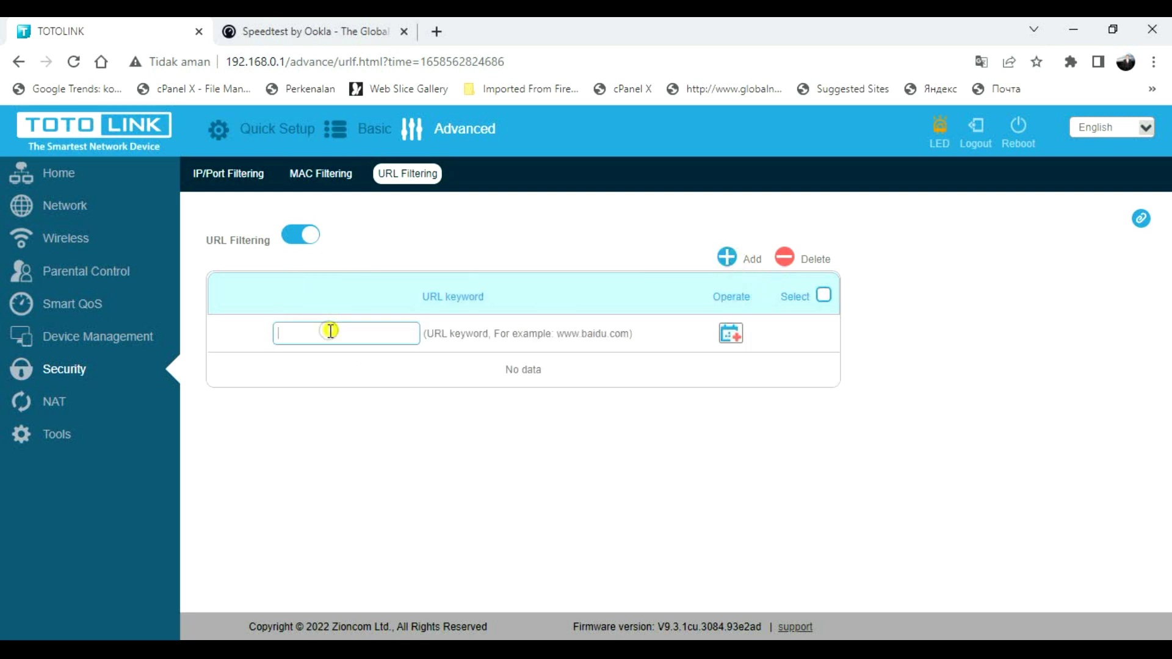
pyautogui.click(329, 342)
pyautogui.click(734, 336)
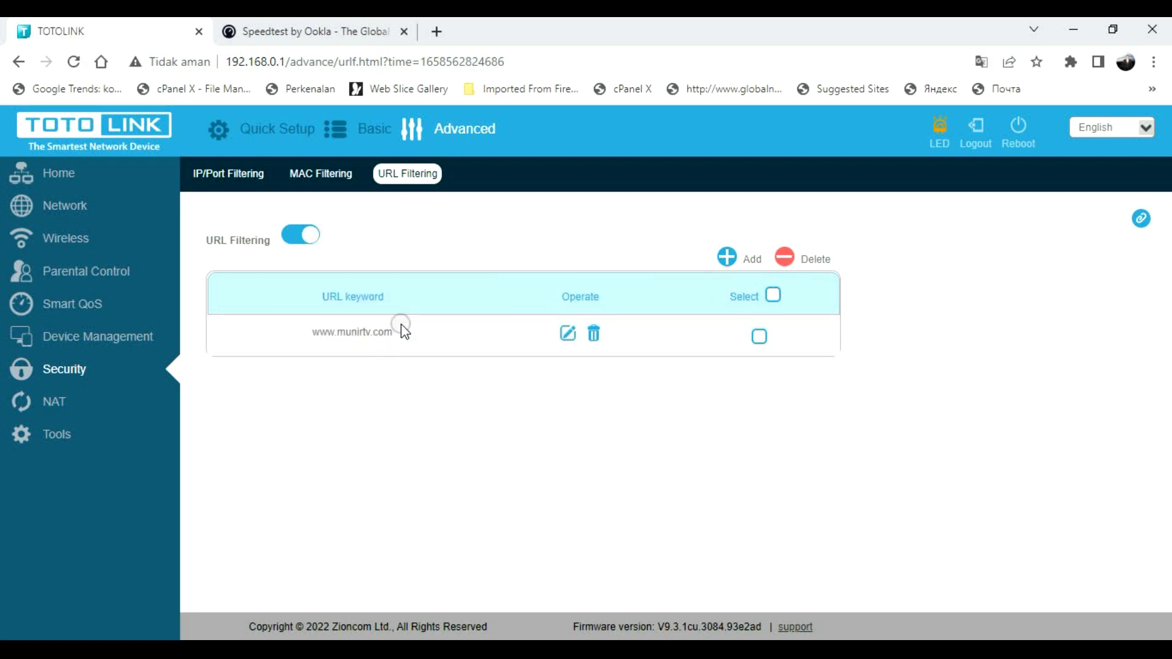
pyautogui.moveTo(390, 329); pyautogui.dragTo(304, 328)
pyautogui.rightClick(354, 329)
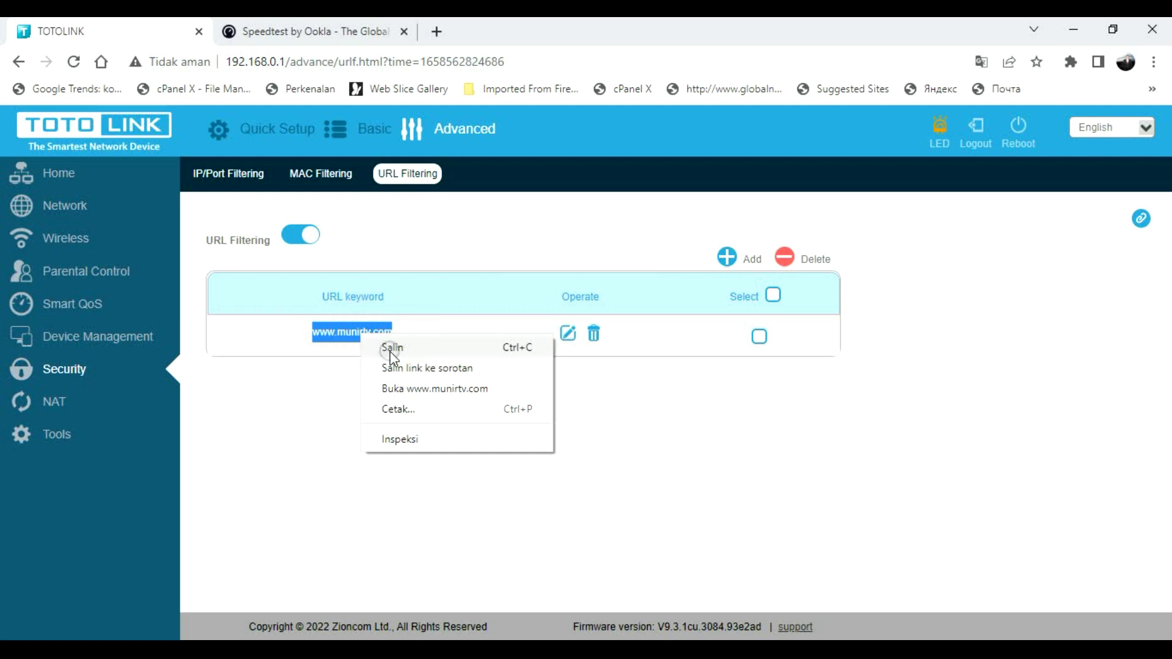
pyautogui.click(393, 346)
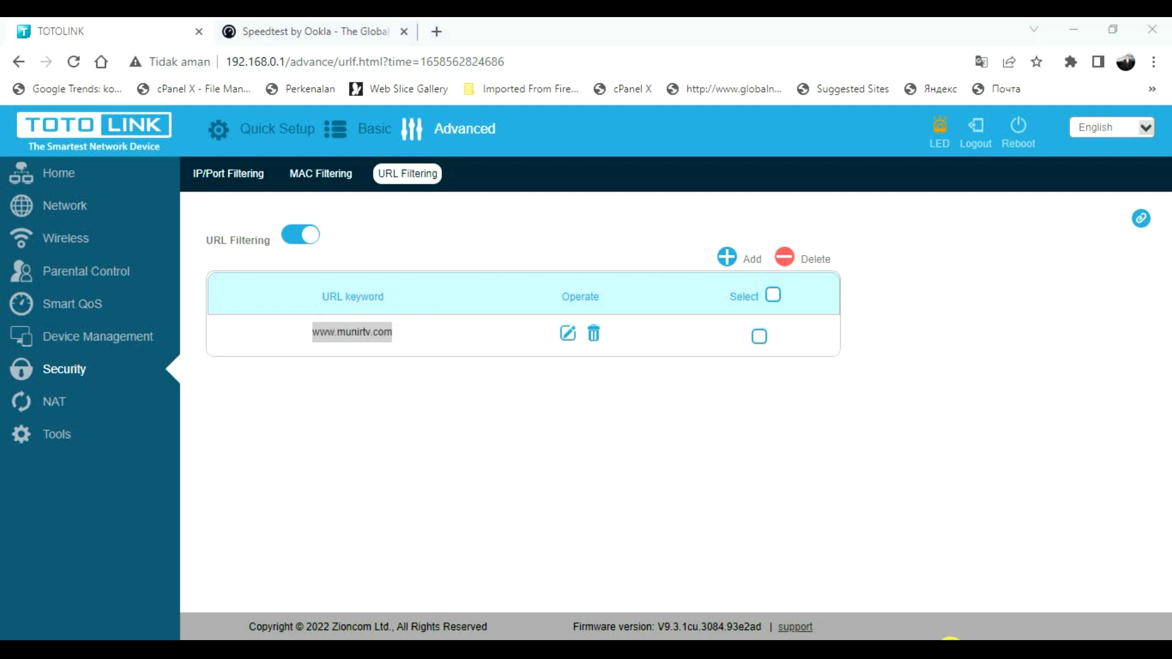
pyautogui.click(977, 166)
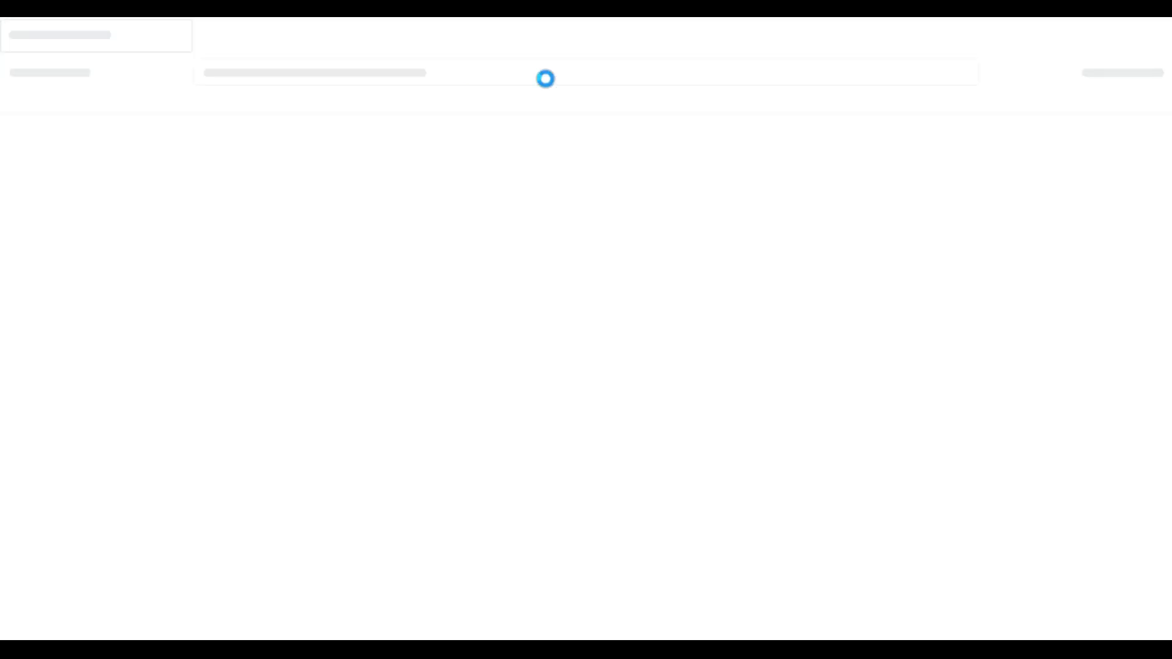
pyautogui.write('www.munirtv.com')
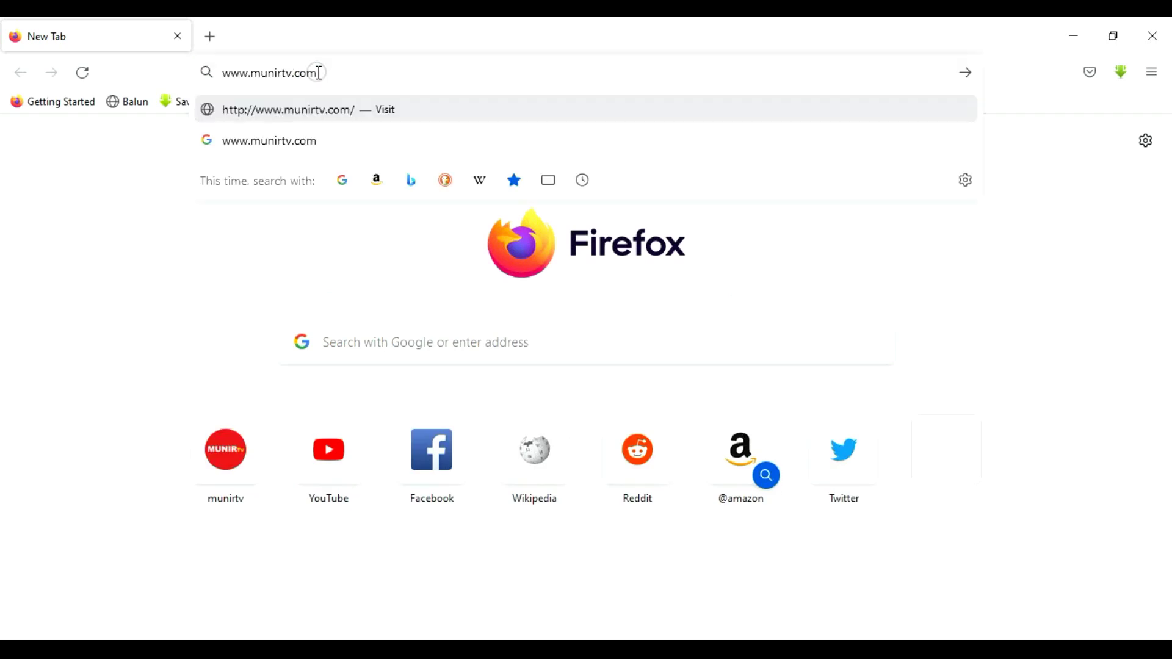
pyautogui.press('Return')
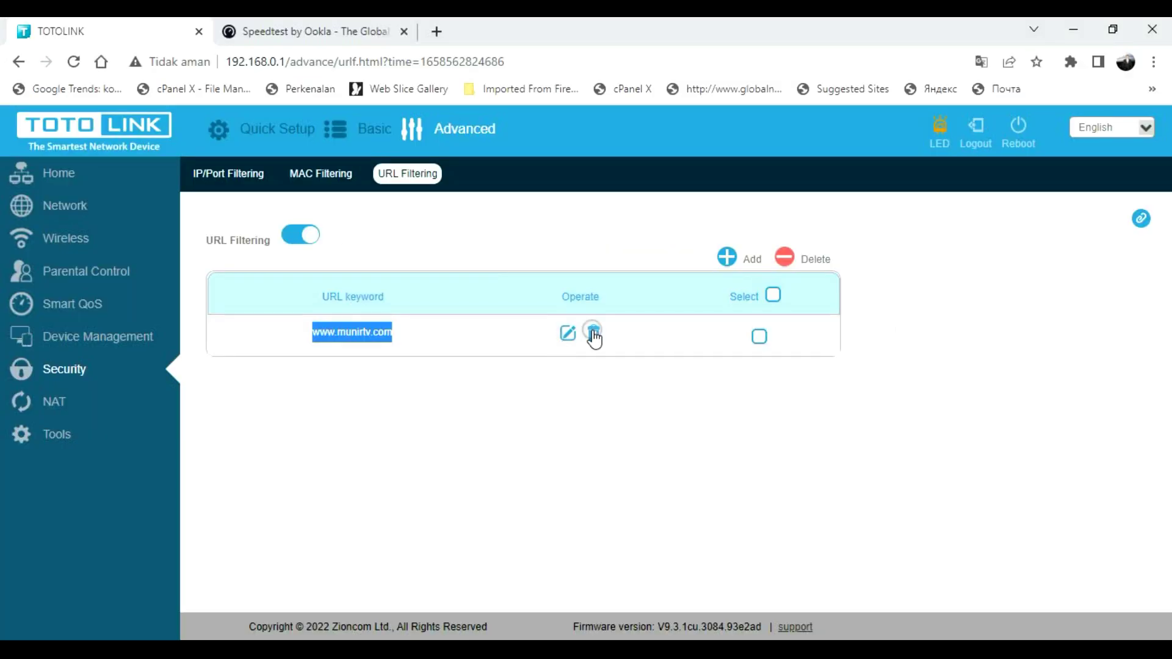
pyautogui.click(593, 331)
pyautogui.click(697, 297)
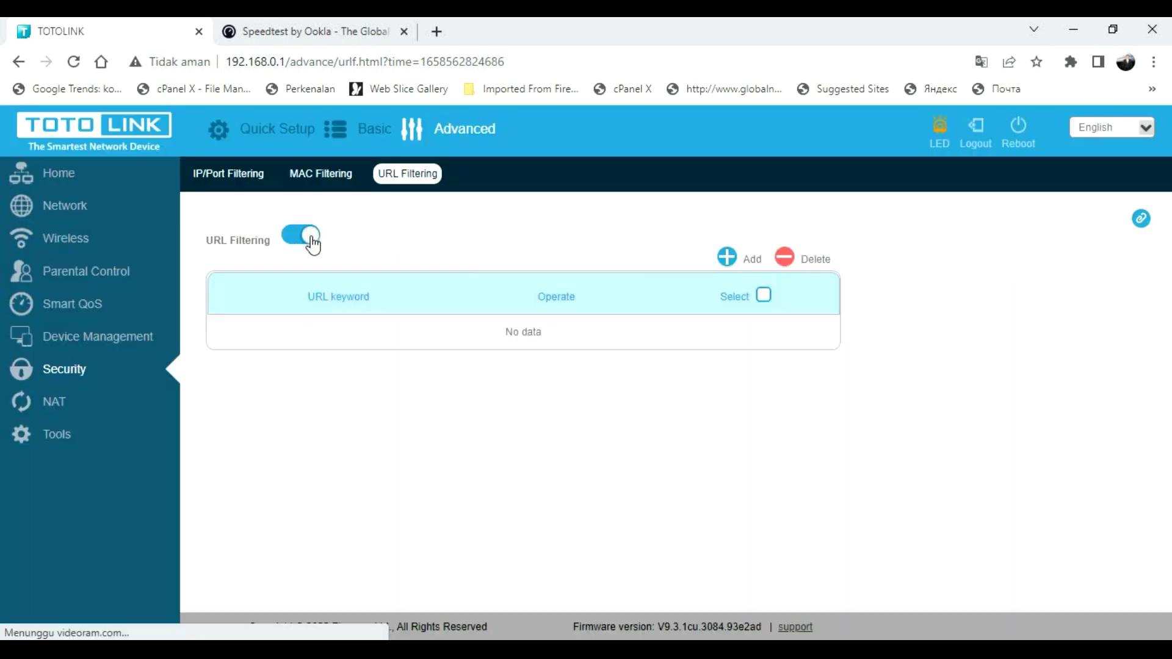
pyautogui.click(305, 235)
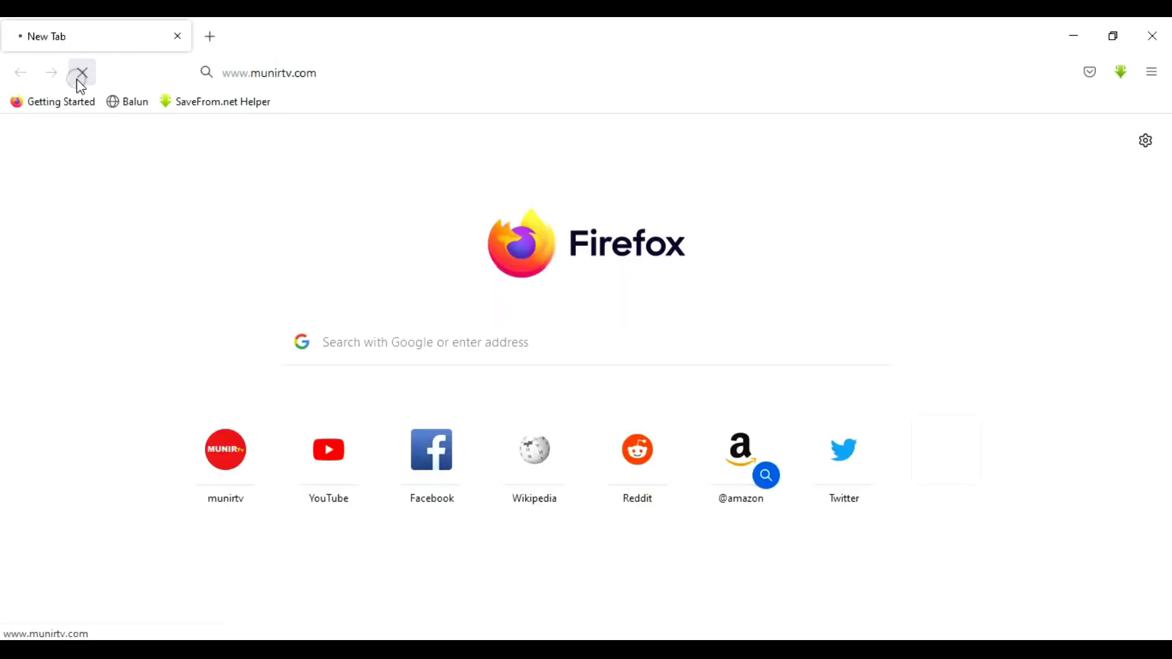
pyautogui.click(78, 78)
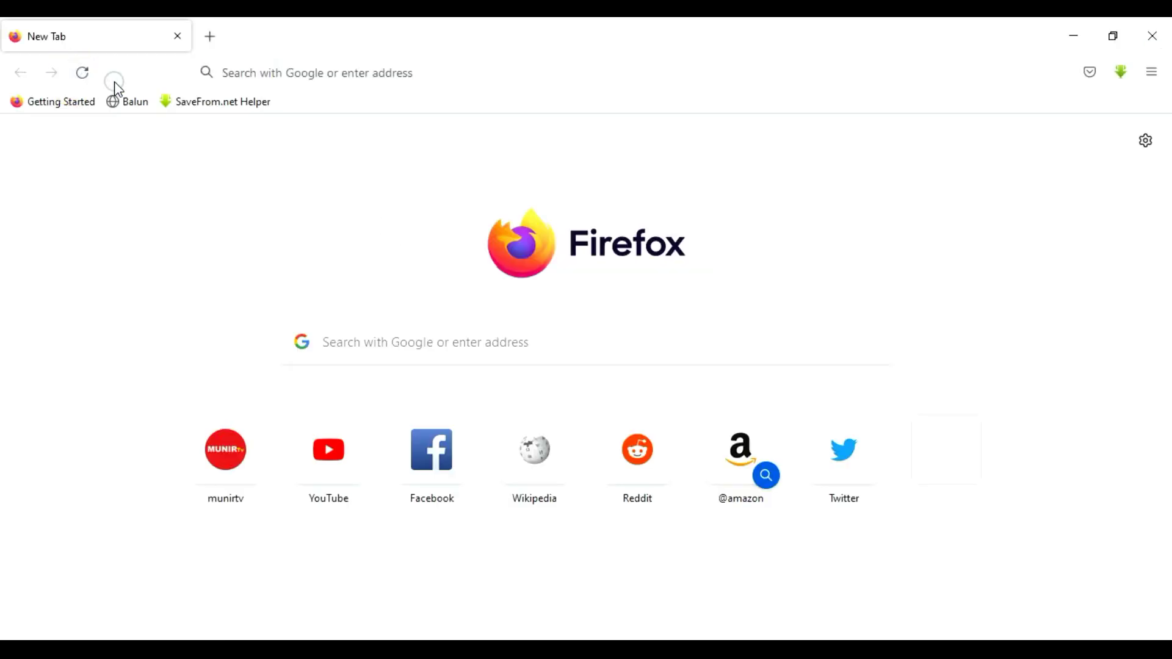
pyautogui.click(243, 71)
pyautogui.write('www.munirtv.com')
pyautogui.press('Return')
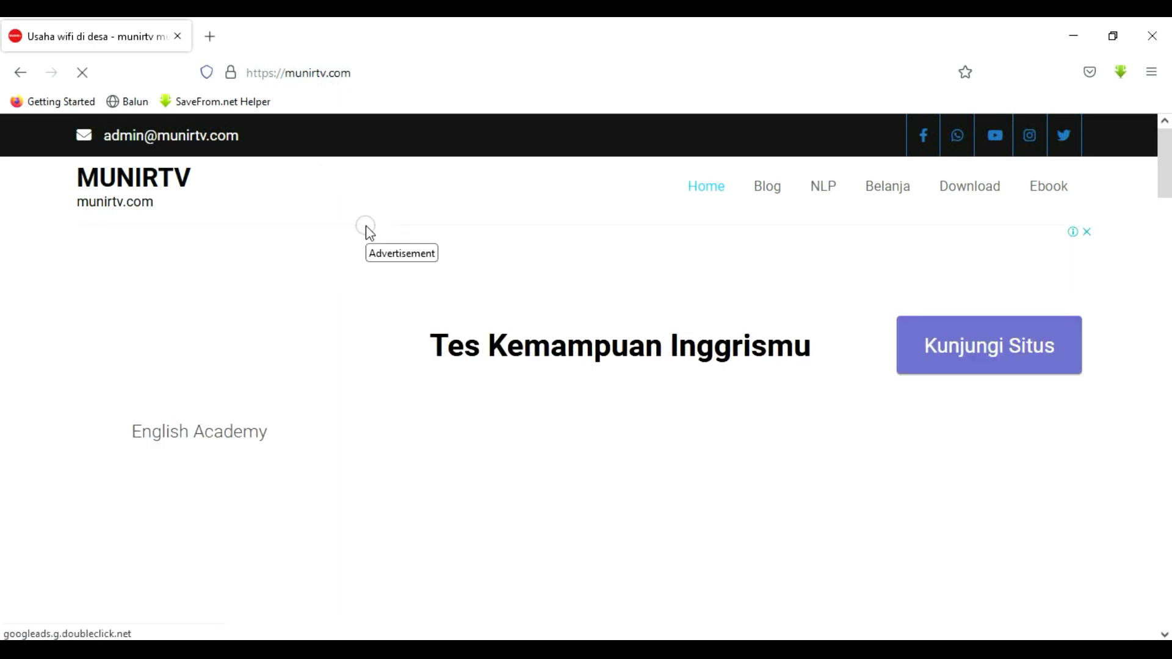
pyautogui.scroll(-15, 370, 232)
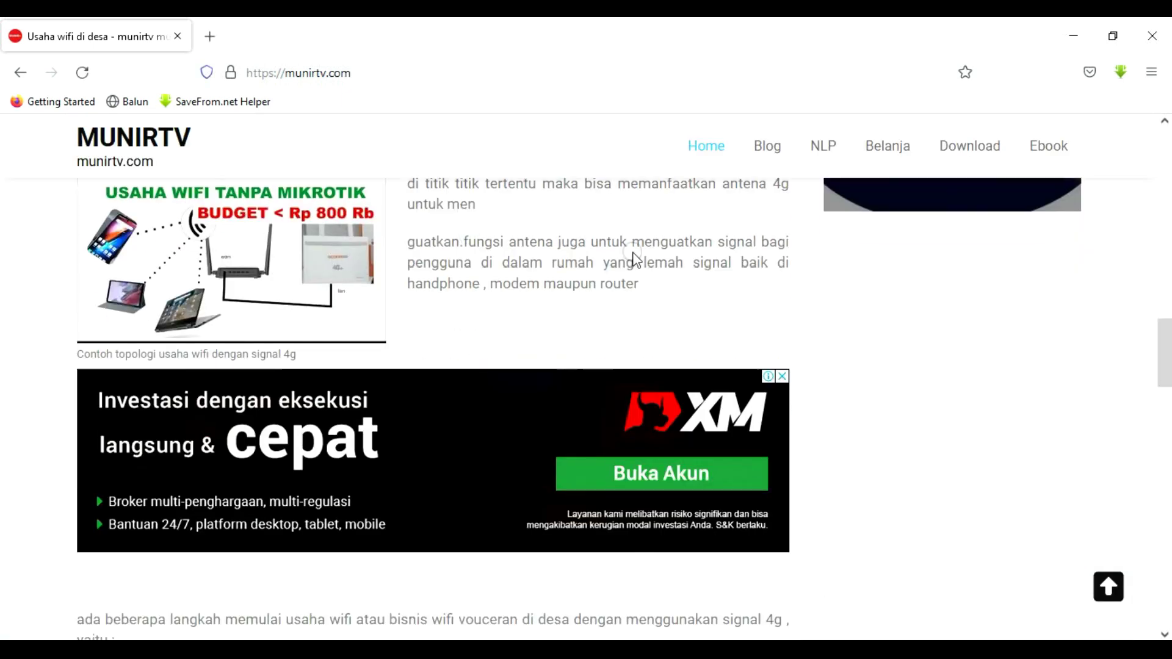
pyautogui.click(1152, 35)
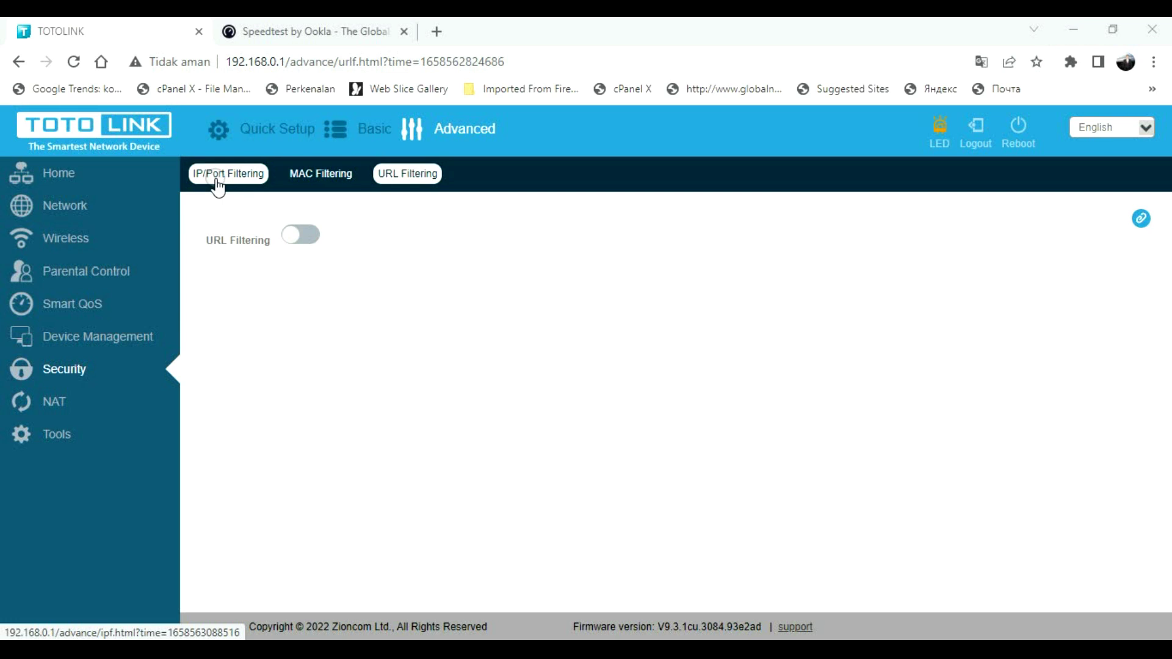
# - Review the NAT port forwarding and DMZ settings, then go to Tools' Change Password page
pyautogui.click(57, 404)
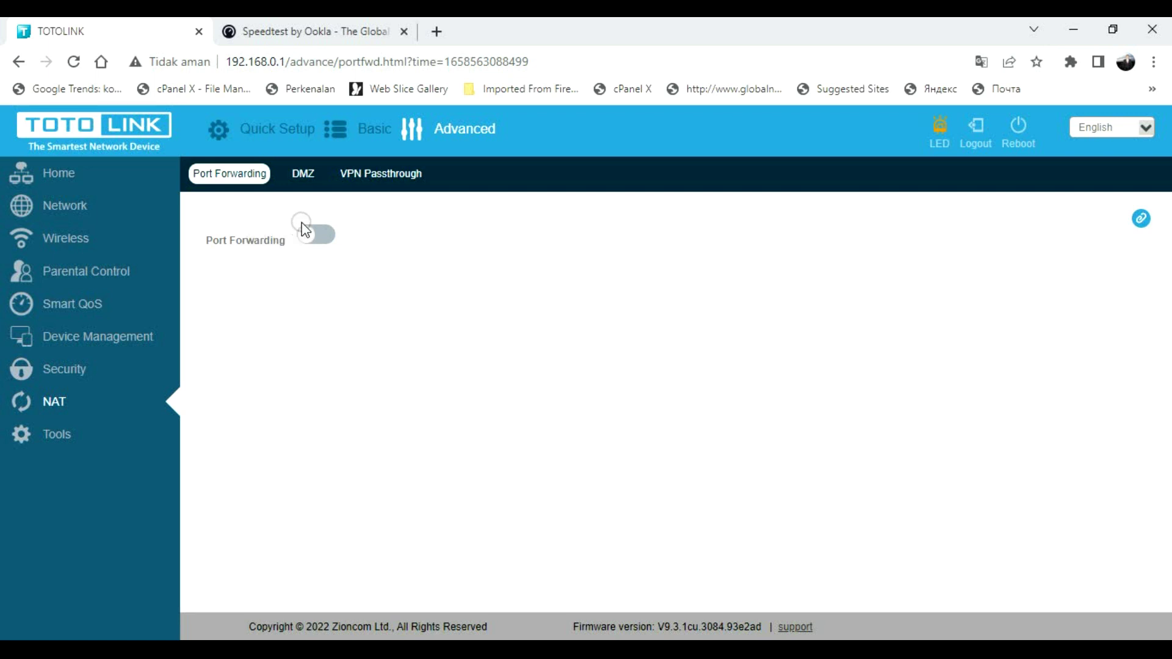
pyautogui.click(303, 174)
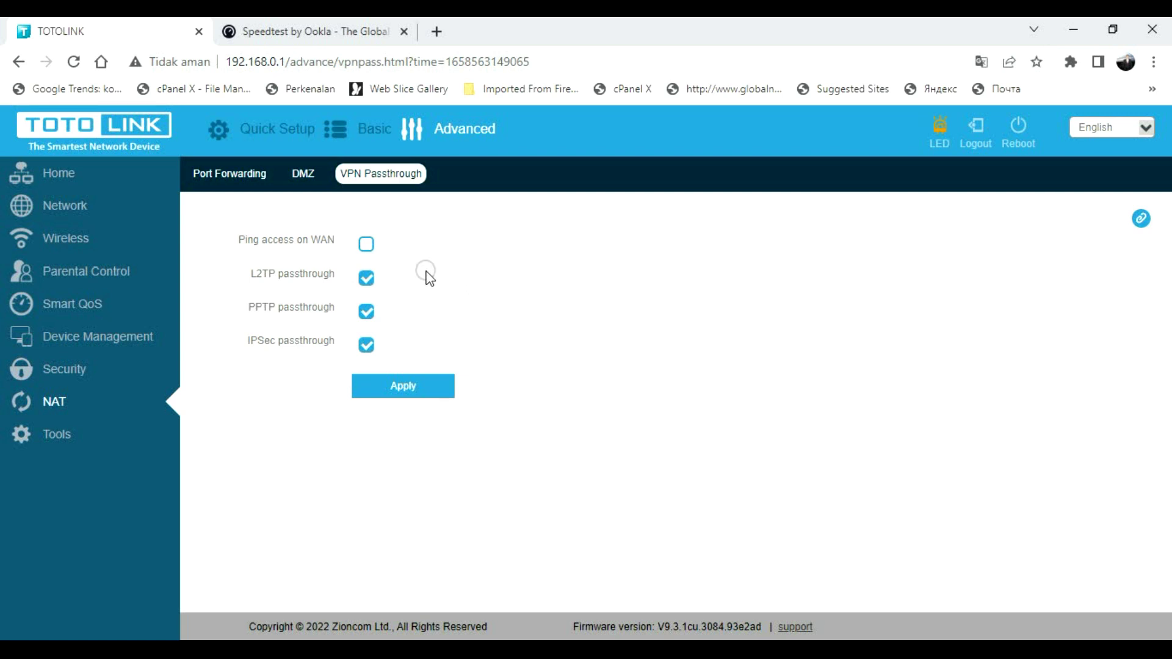
pyautogui.click(67, 437)
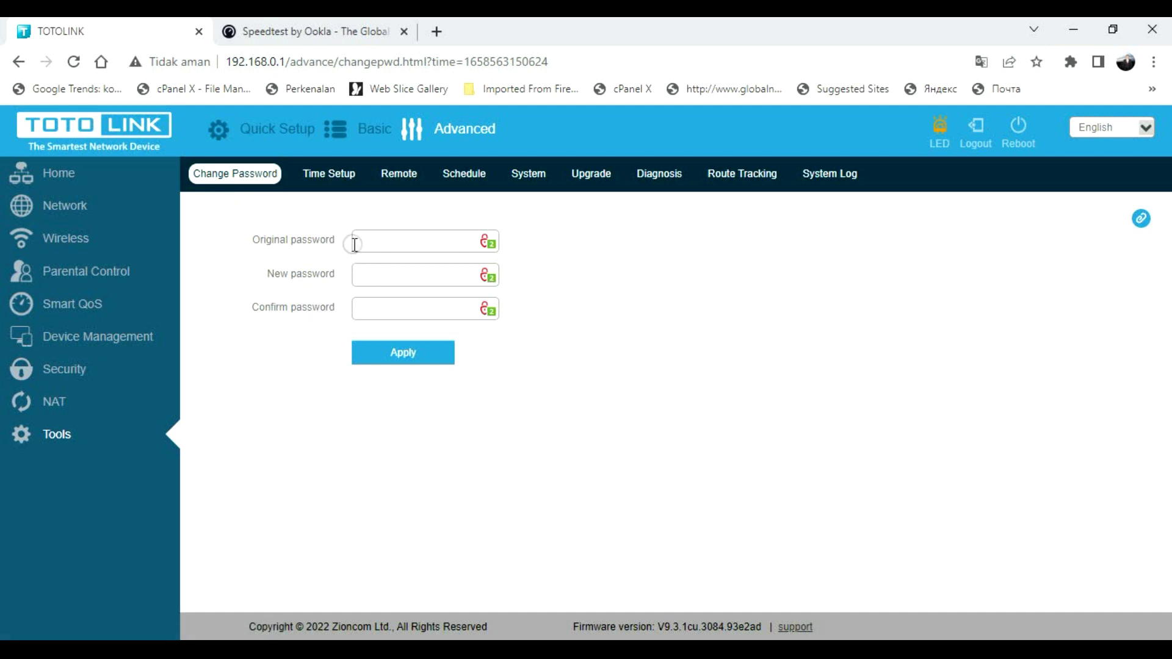
# - View the time settings and toggle remote management on then back off, leaving it disabled
pyautogui.click(348, 177)
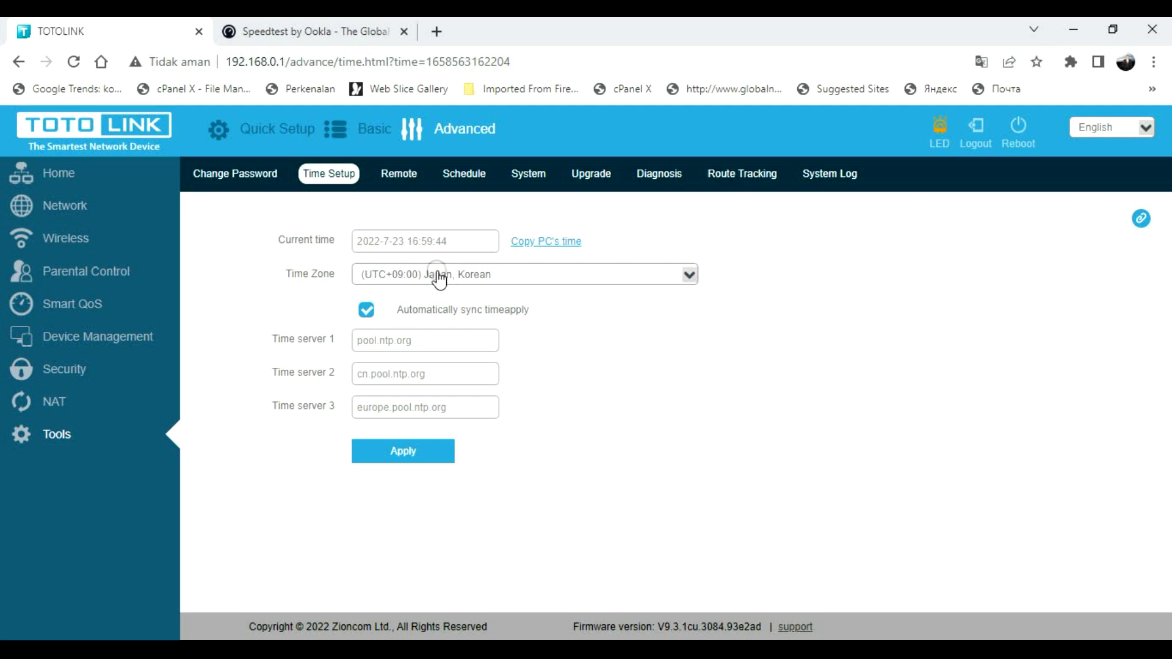
pyautogui.click(401, 176)
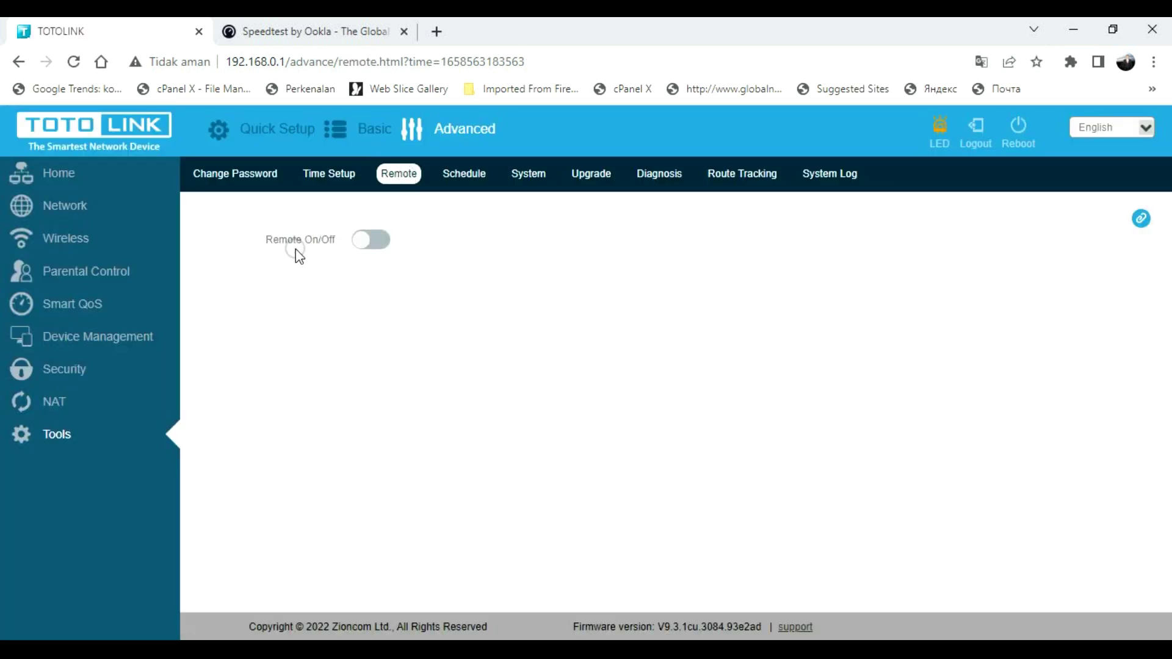
pyautogui.click(372, 241)
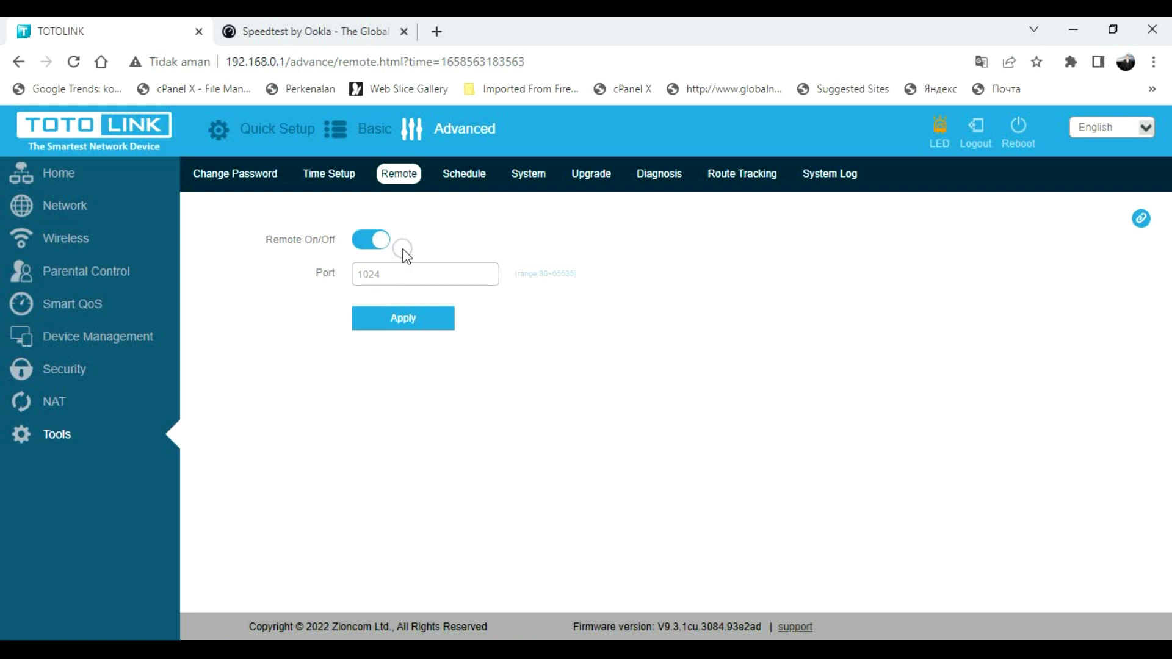
pyautogui.click(381, 240)
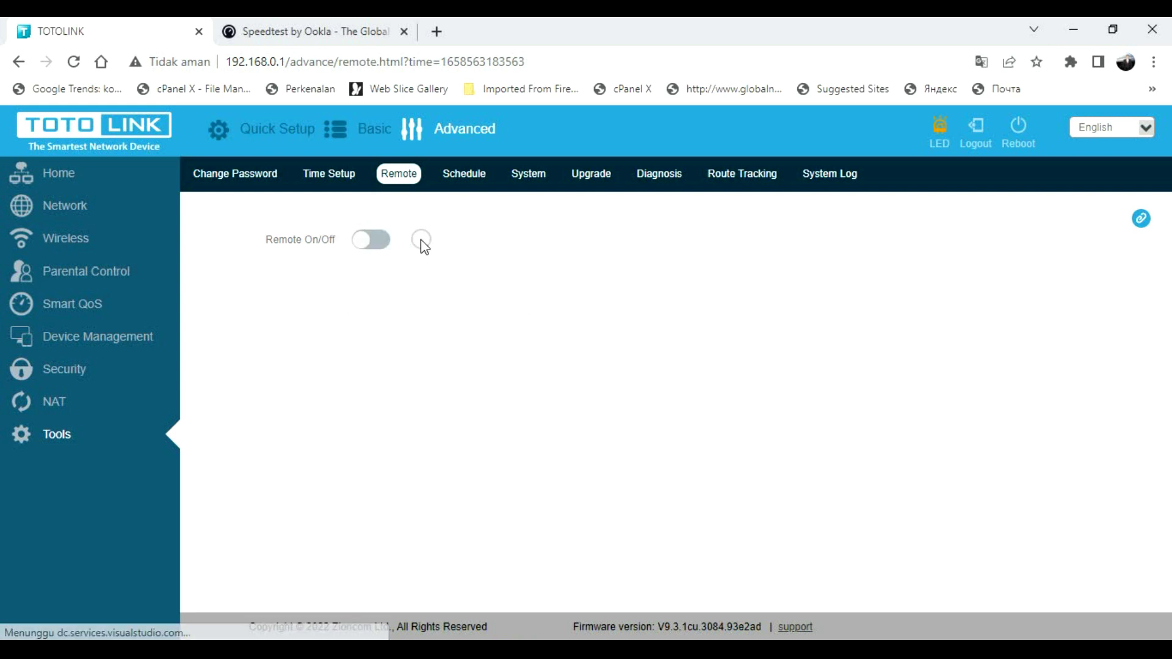
pyautogui.click(479, 179)
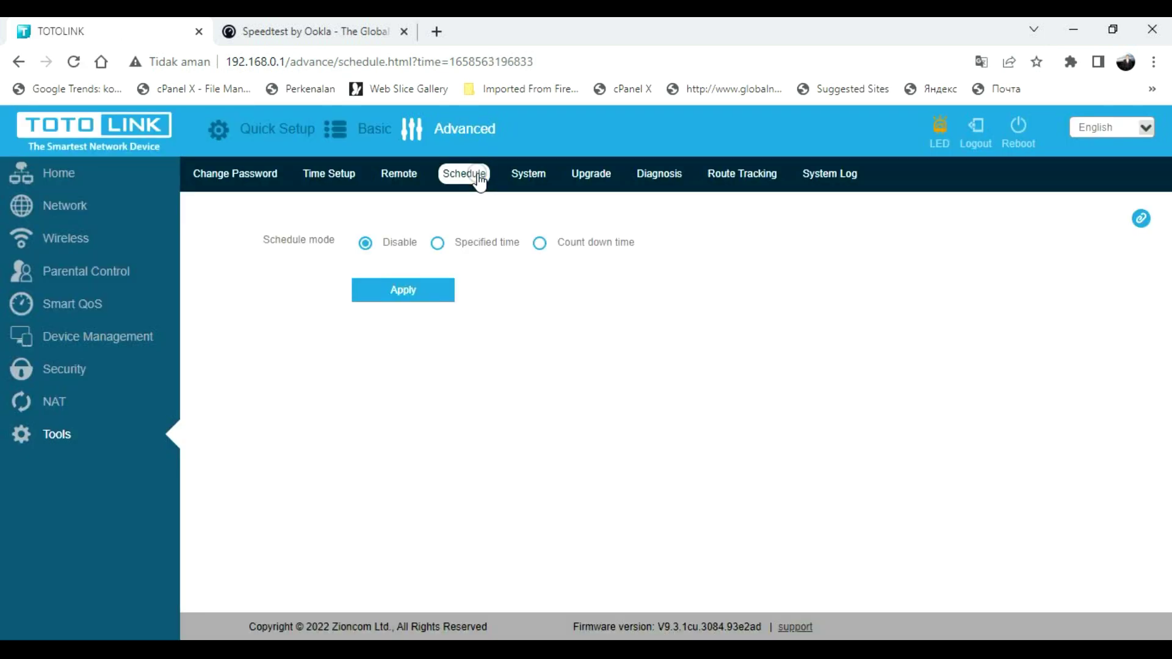
# - Set schedule mode to Specified time, then browse the System, Upgrade and Diagnosis tool pages
pyautogui.click(437, 243)
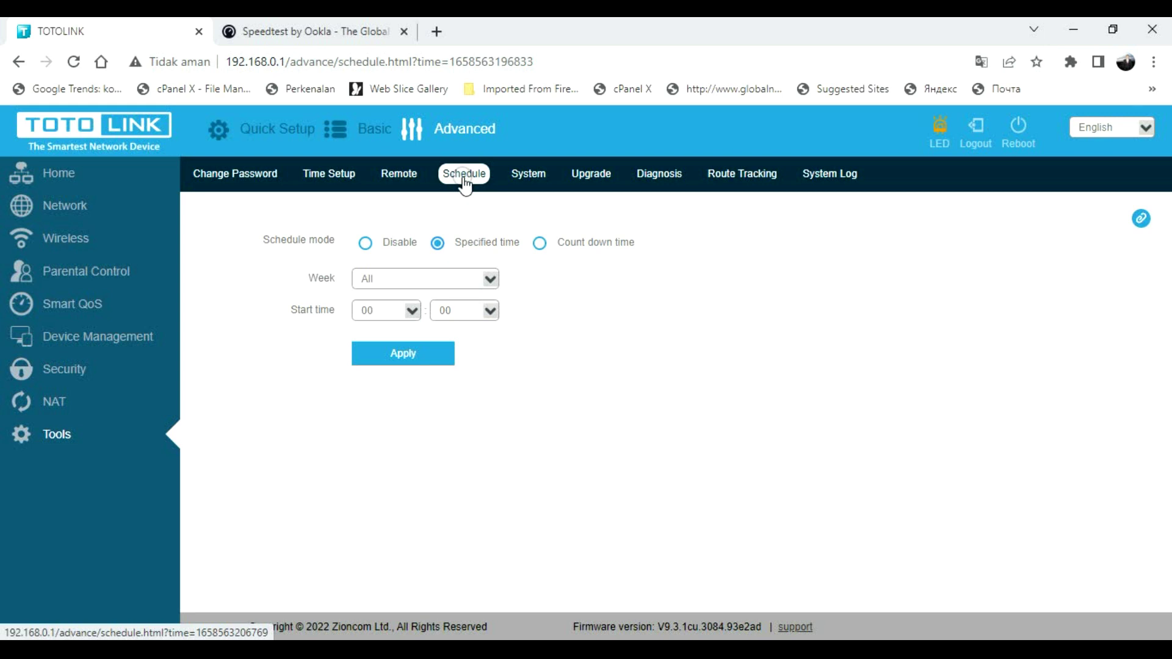
pyautogui.click(530, 176)
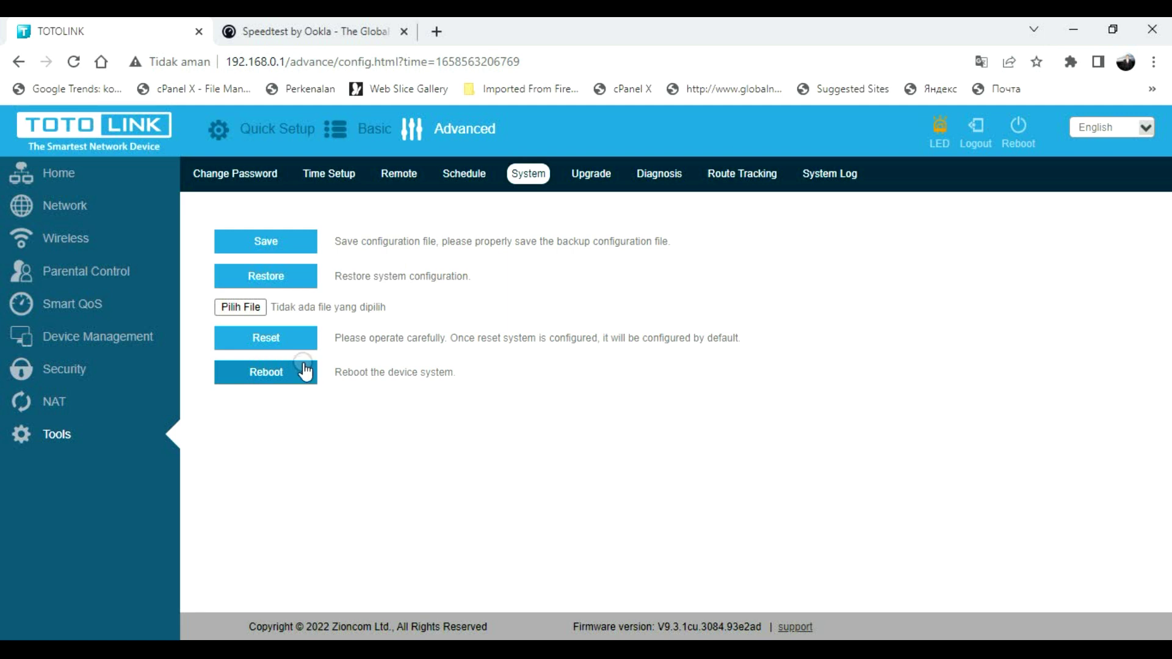
pyautogui.click(600, 182)
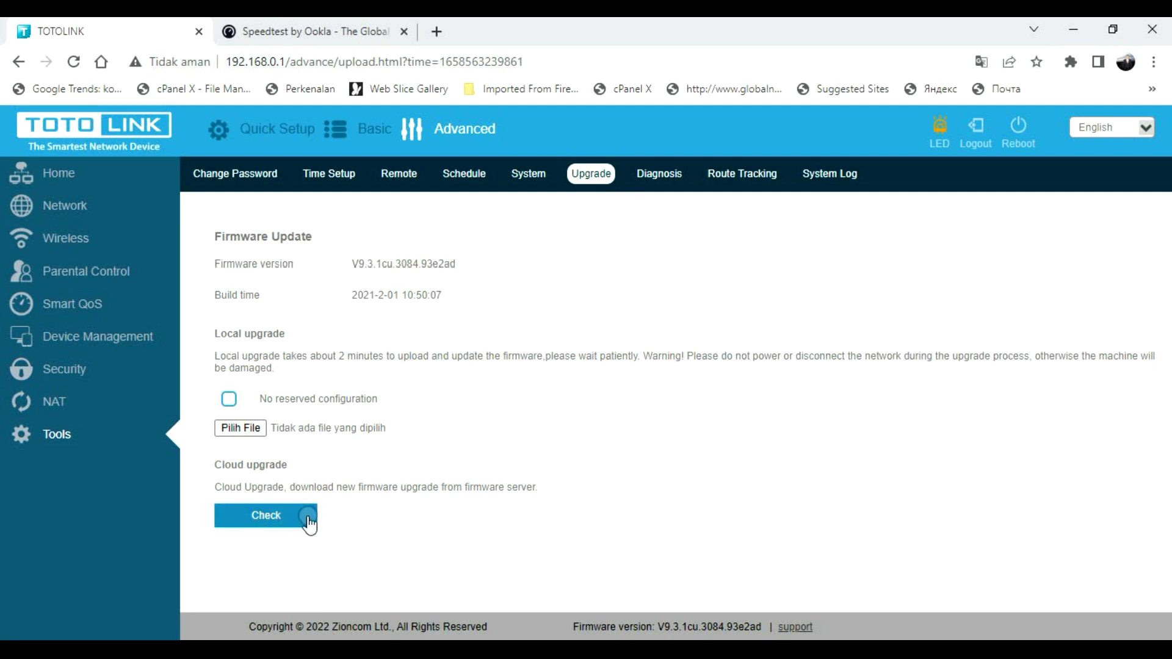
pyautogui.click(669, 181)
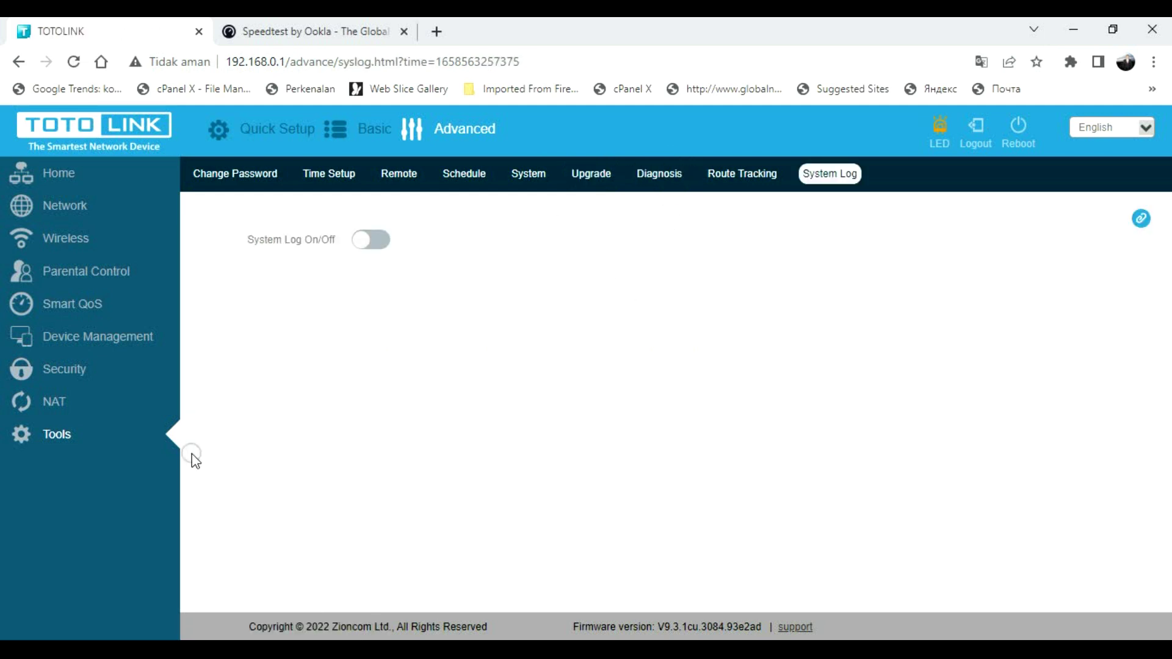